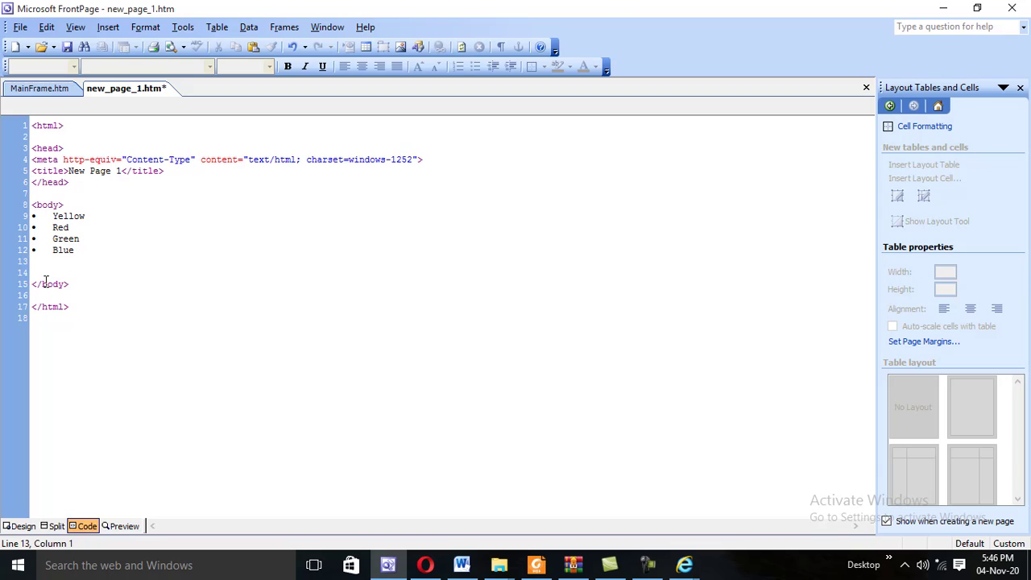
Remove the extra blank line below the colour list and save the page as FrameB.htm in HTML Files format in the Testing folder.
key("BackSpace")
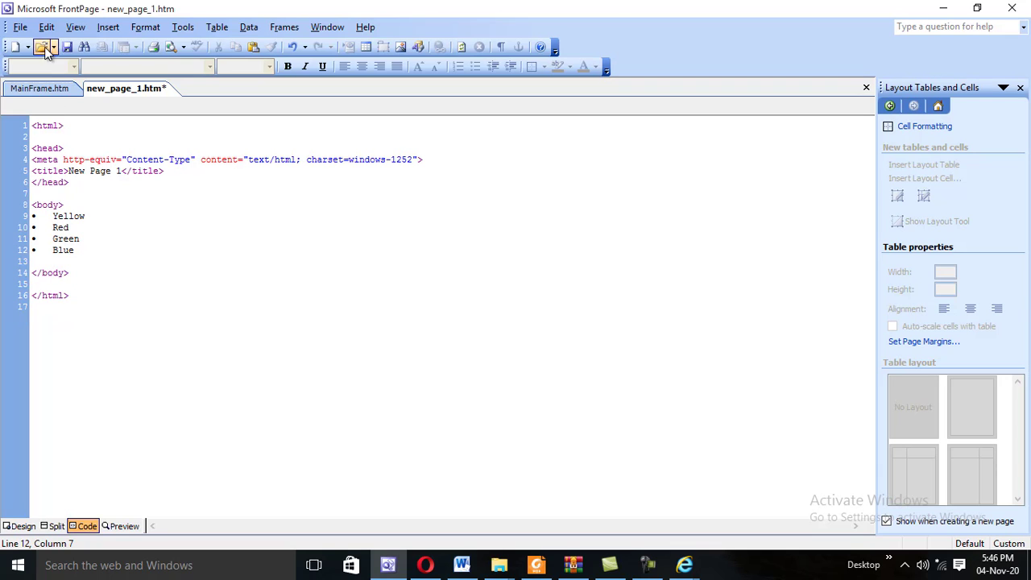
left_click(68, 47)
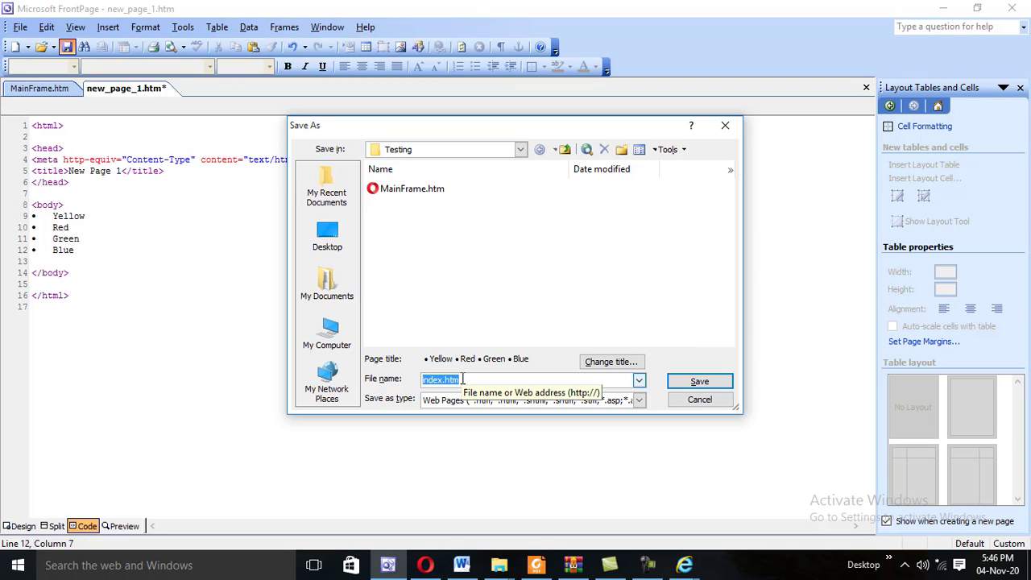
type("Fa")
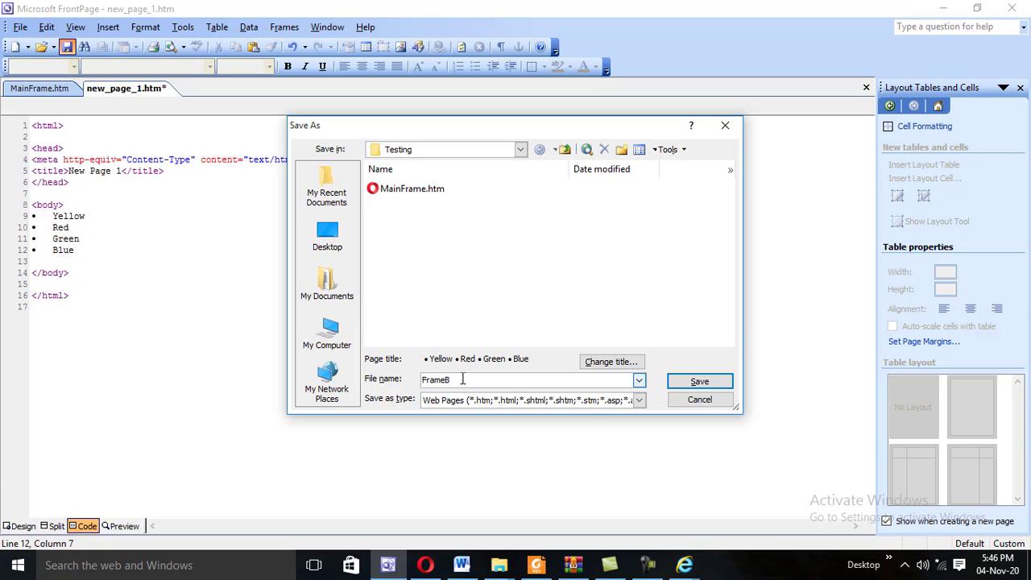
left_click(640, 400)
left_click(467, 438)
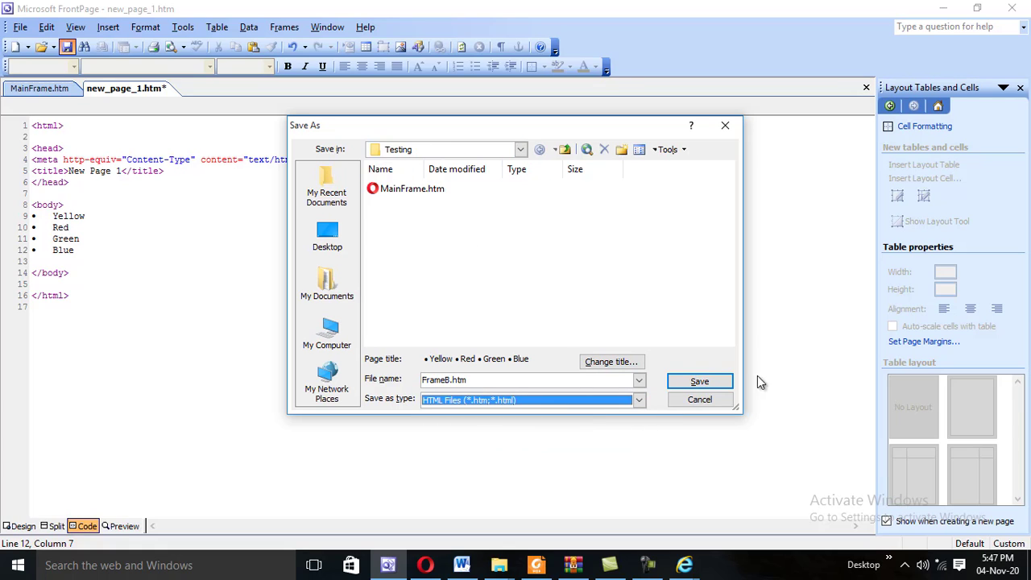
left_click(699, 382)
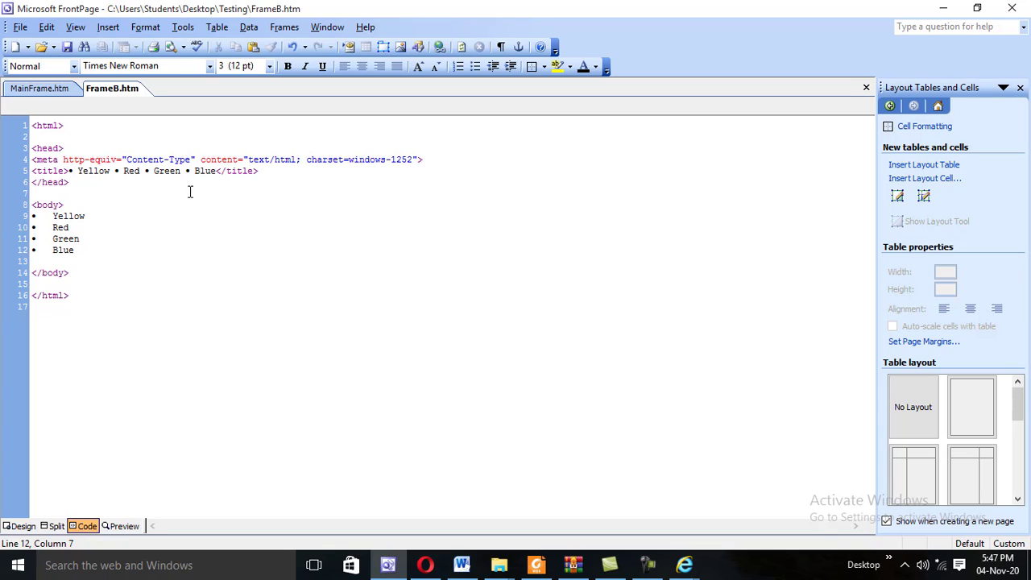
Replace the text inside the title tag with FrameB and save the page.
left_click_drag(216, 170, 69, 171)
key("Delete")
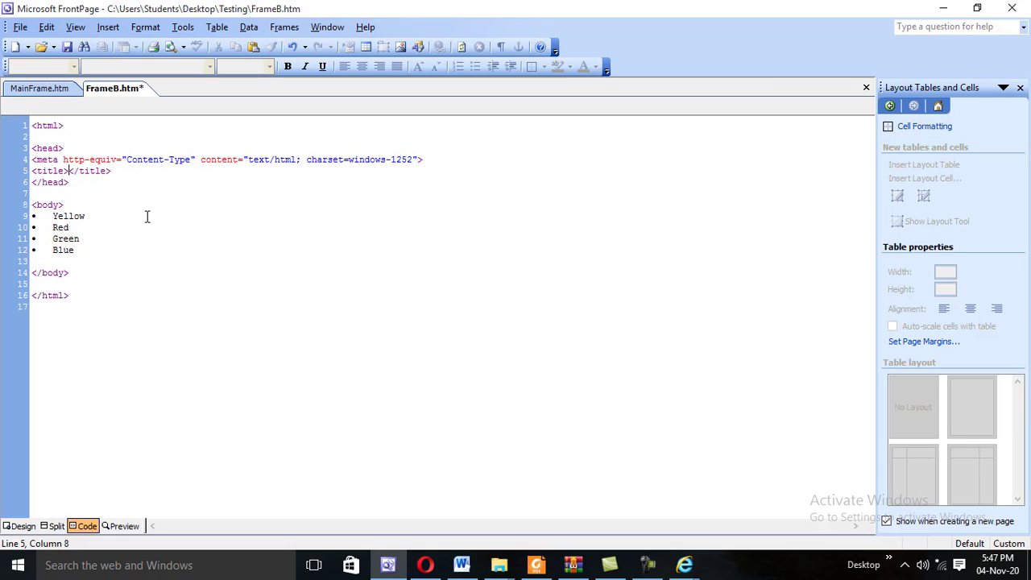
type("FrameB")
left_click(105, 295)
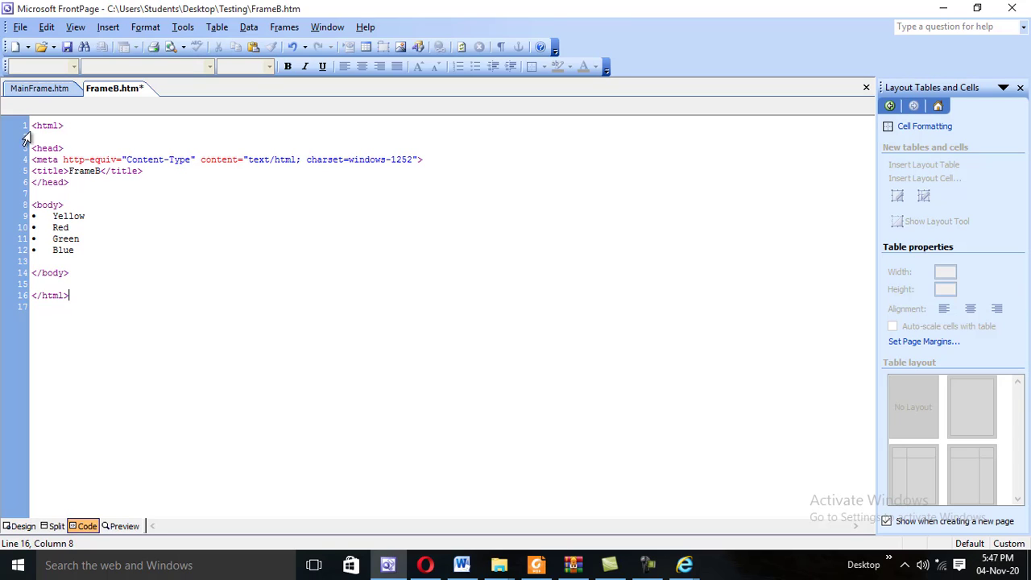
left_click(68, 46)
In Design view, replace the one-line colour text with a bulleted list of Yellow, Red, Green and Blue, and save the page.
left_click(20, 526)
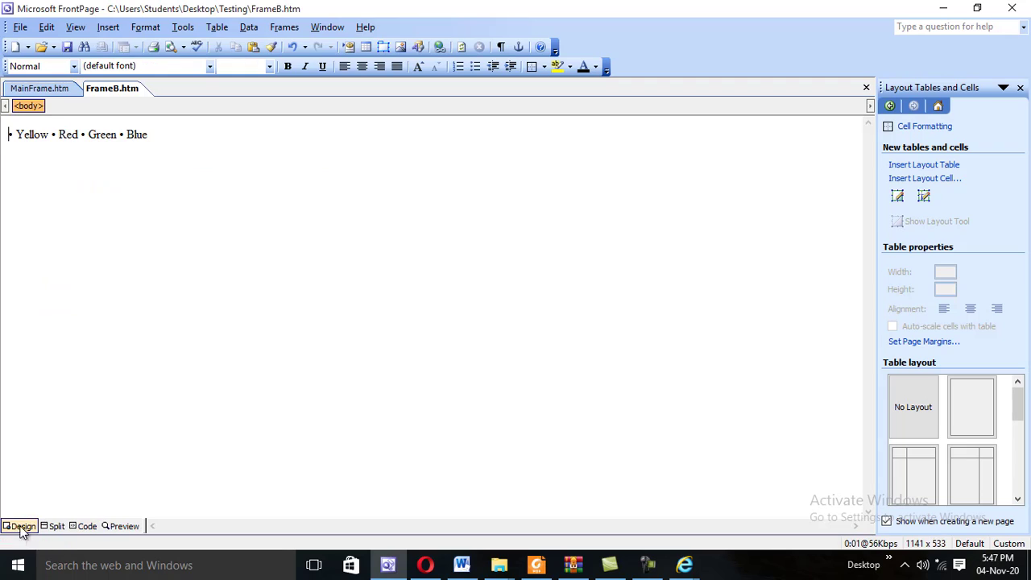
left_click_drag(158, 141, 6, 134)
key("Delete")
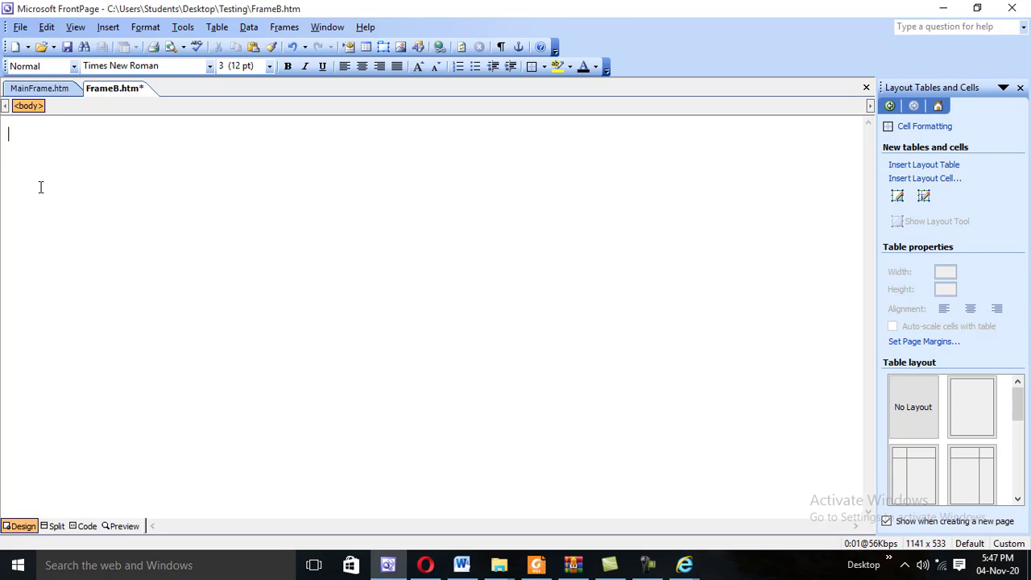
type("Yellow Red Green Blue")
left_click(66, 46)
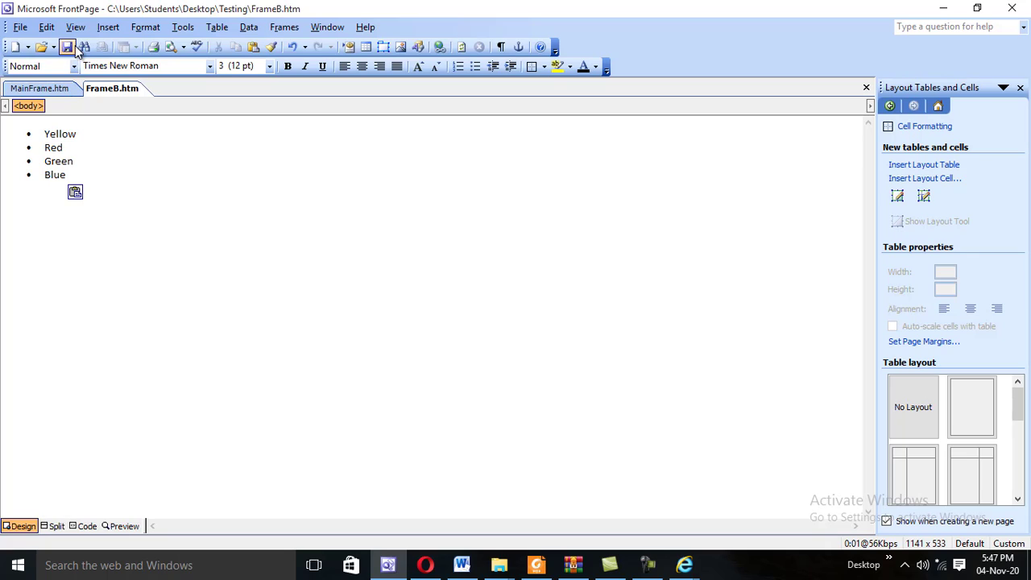
Set the FrameB page's background colour to light gray and save the page.
right_click(187, 240)
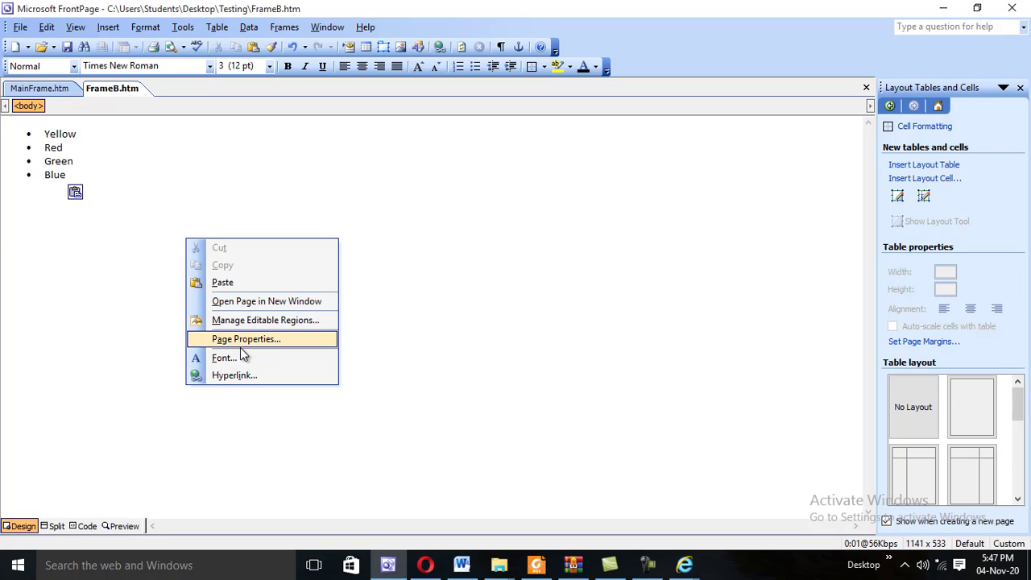
right_click(109, 250)
left_click(9, 533)
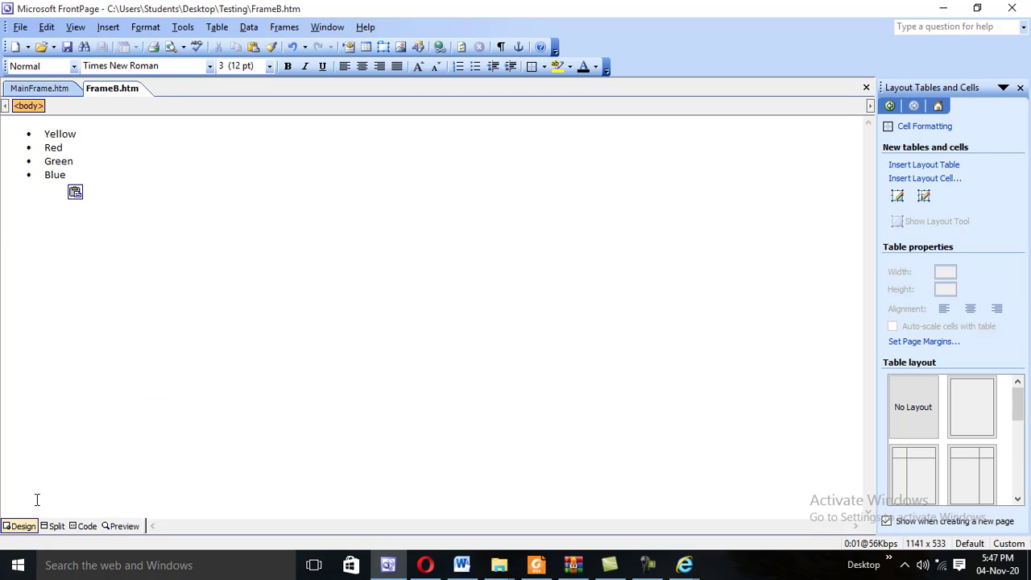
right_click(122, 334)
left_click(191, 436)
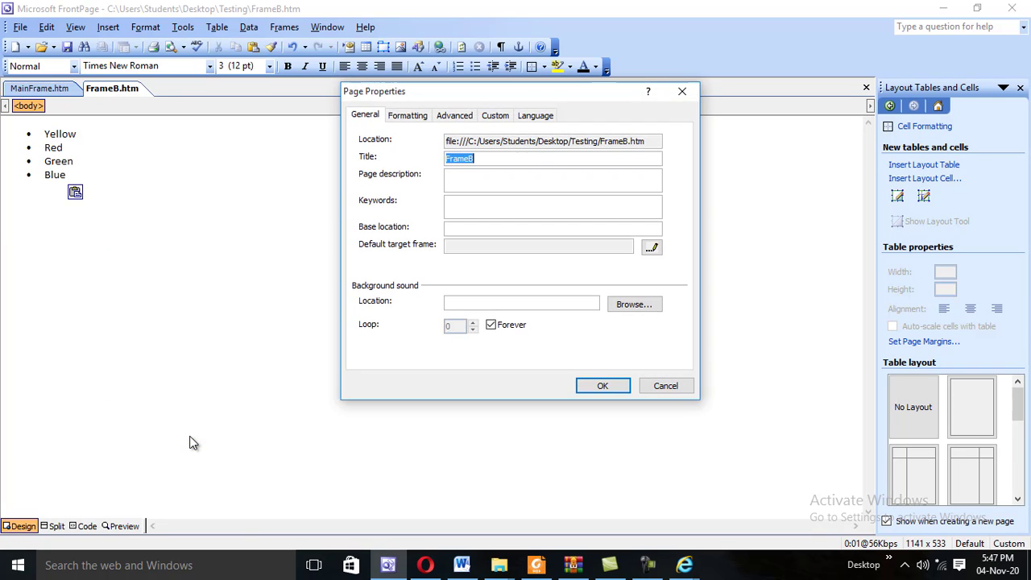
left_click(408, 116)
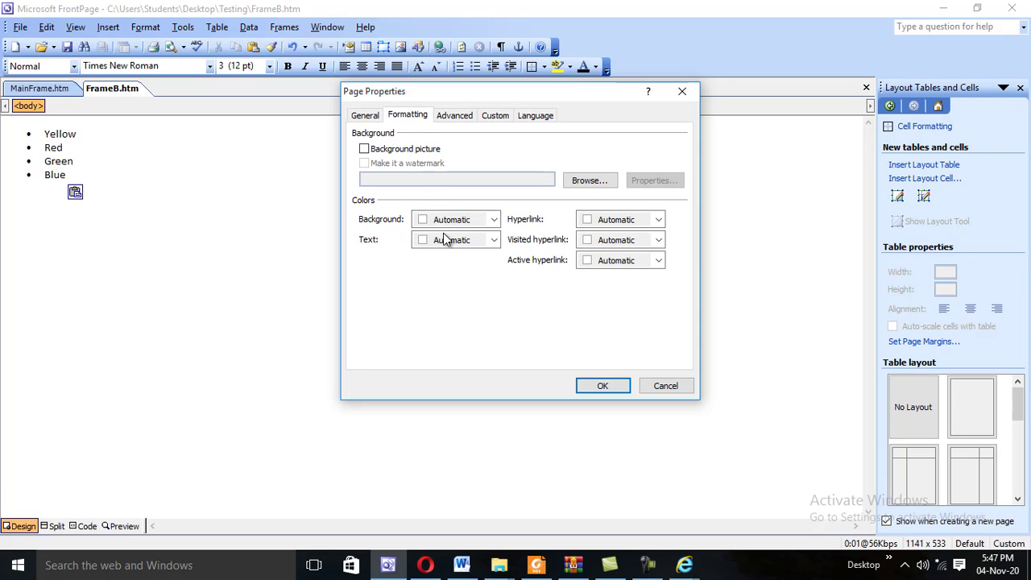
left_click(494, 220)
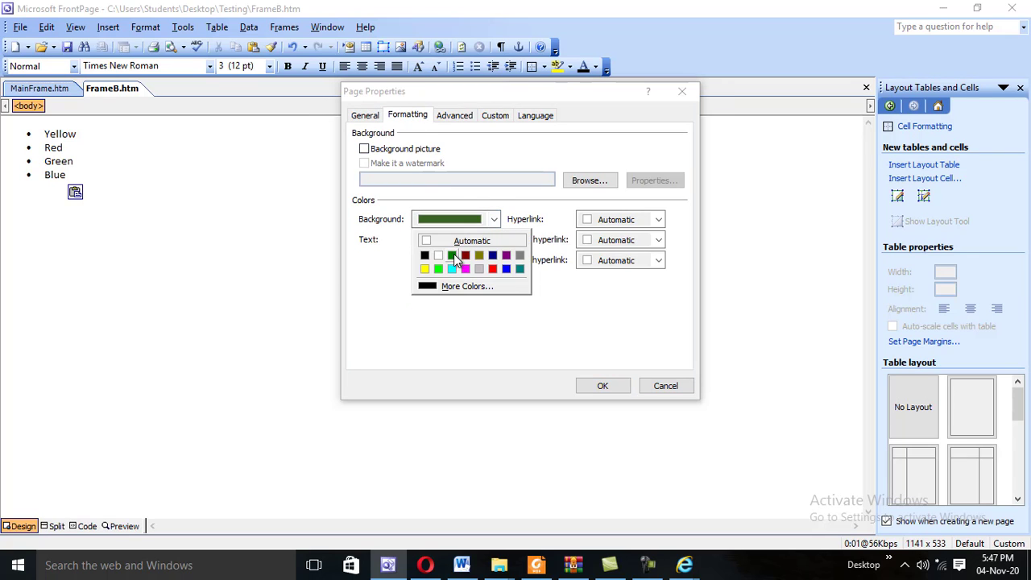
left_click(478, 272)
left_click(596, 385)
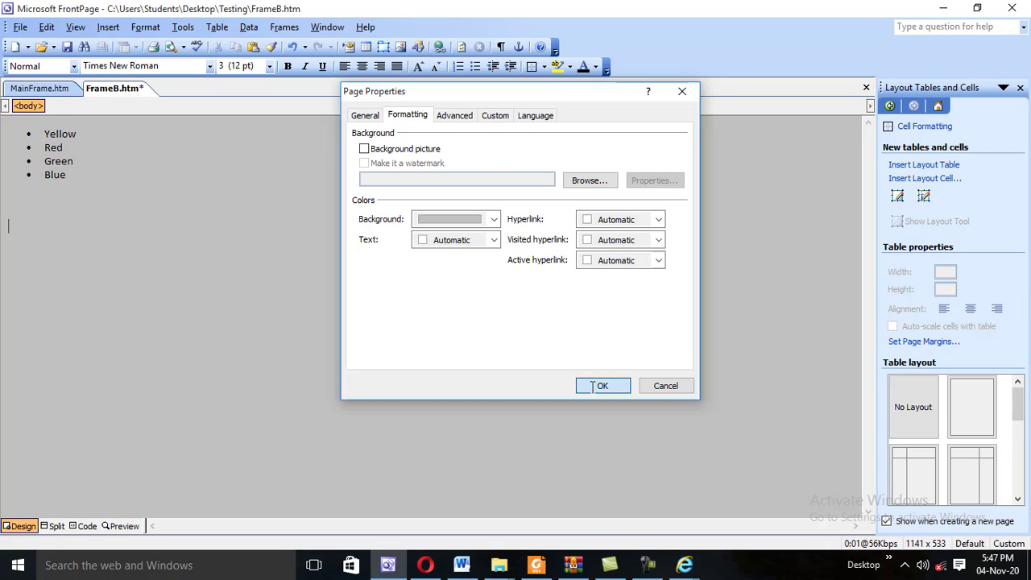
left_click(68, 46)
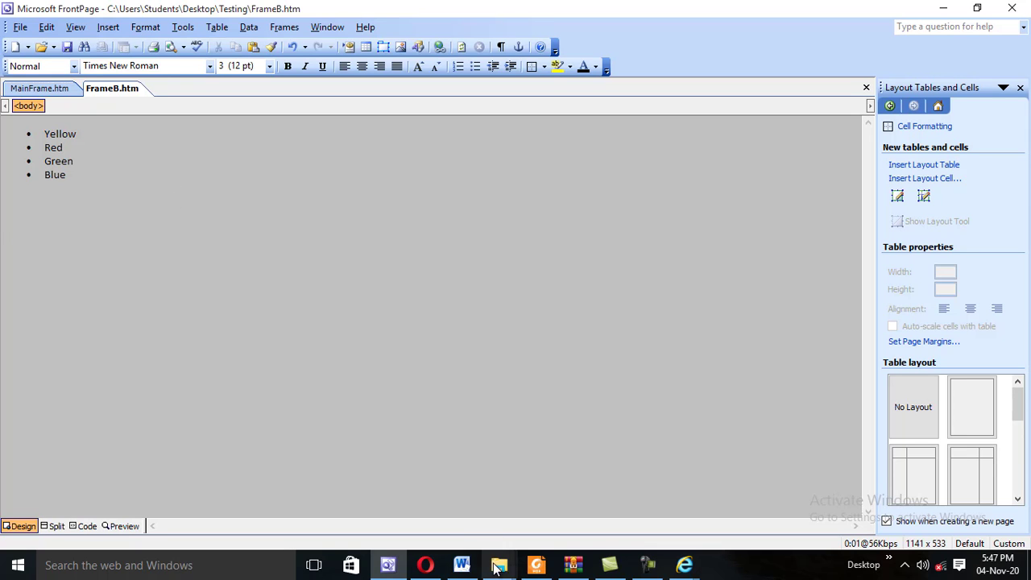
Check the frame B instructions in Word's Practice.docx, and save a copy of the FrontPage page as Yellow.htm in HTML Files format.
left_click(456, 567)
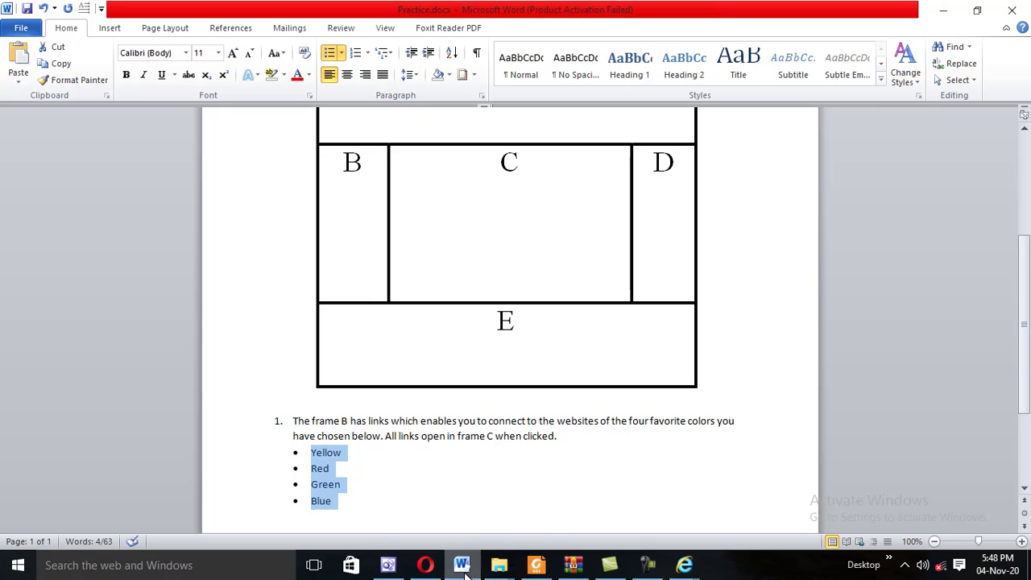
mouse_move(473, 574)
left_click(388, 565)
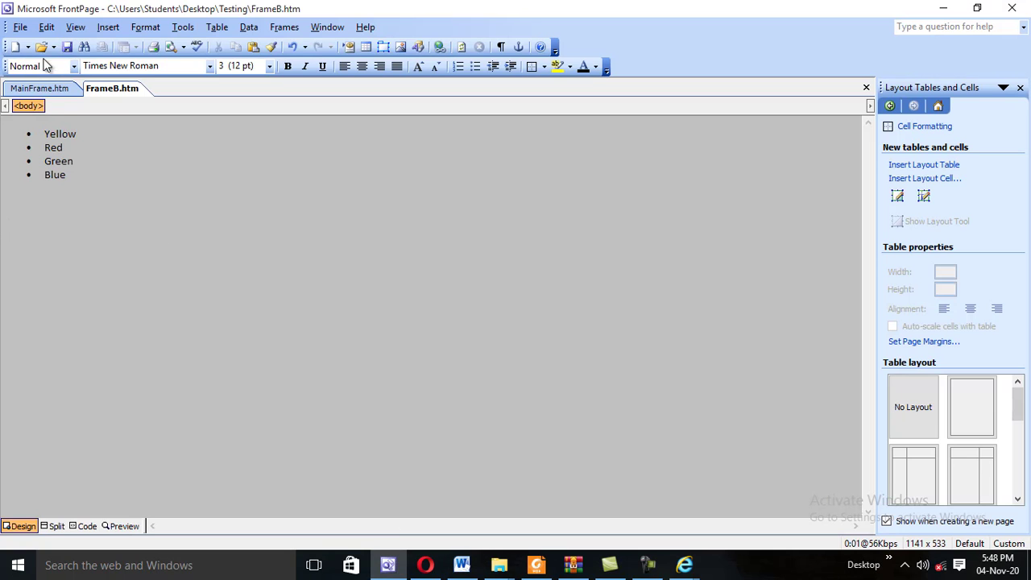
left_click(20, 27)
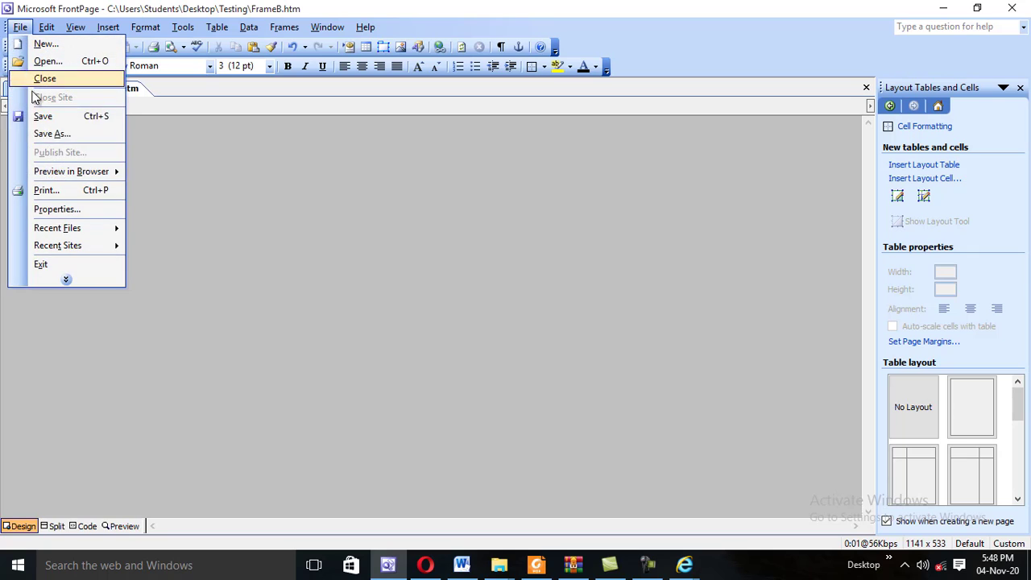
left_click(65, 138)
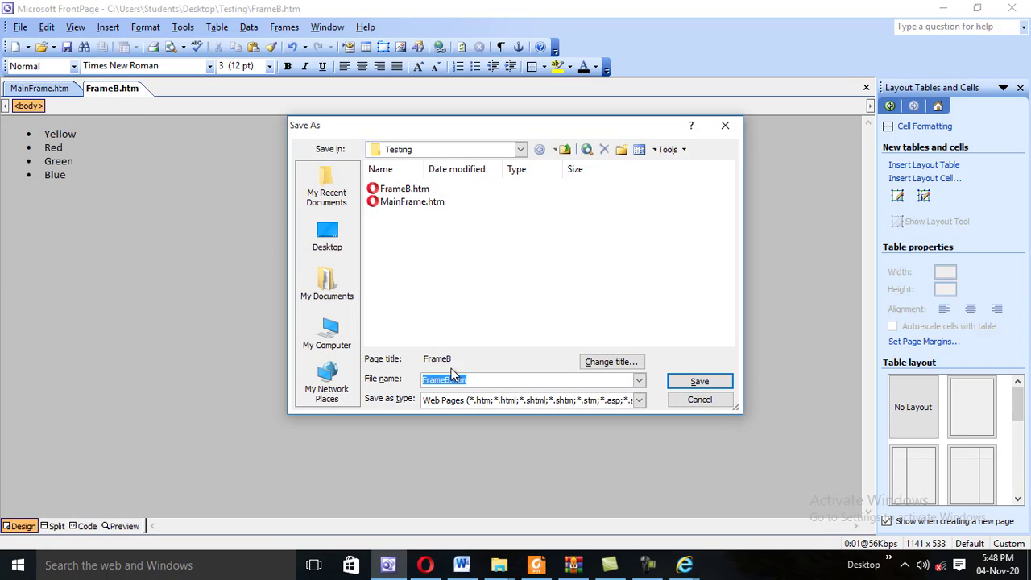
left_click(448, 377)
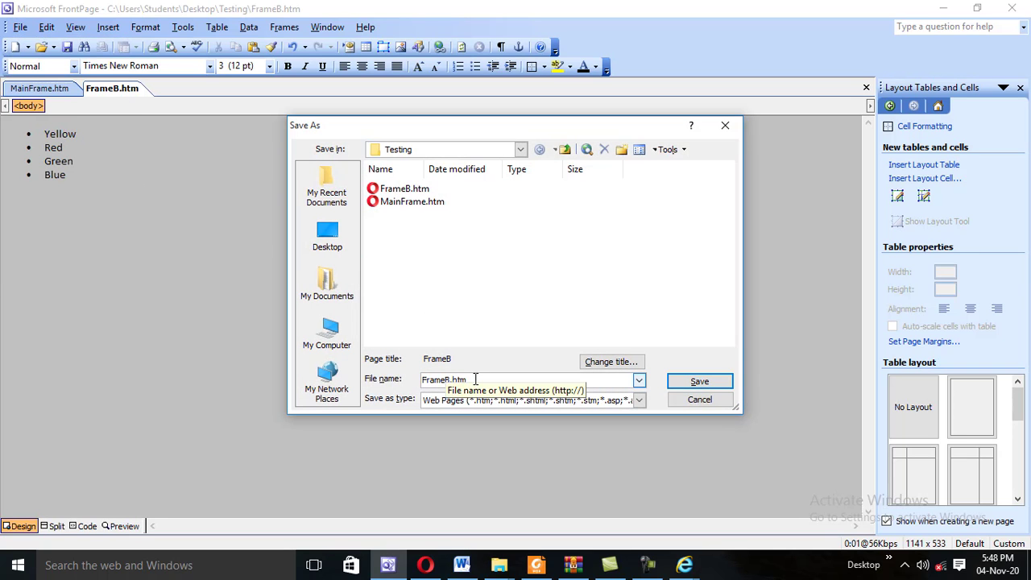
left_click_drag(484, 378, 411, 380)
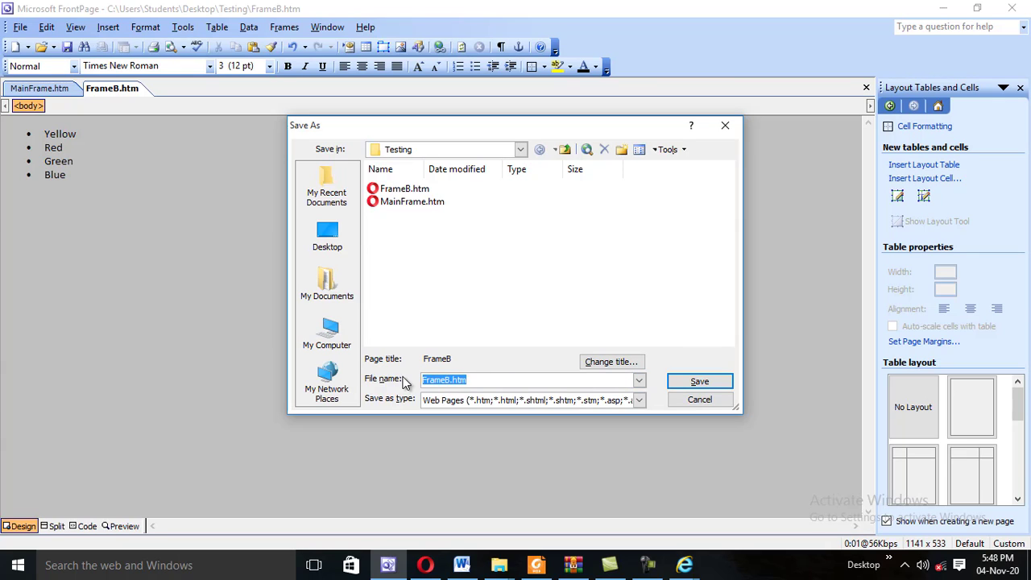
type("Y")
type("ellow")
left_click(639, 400)
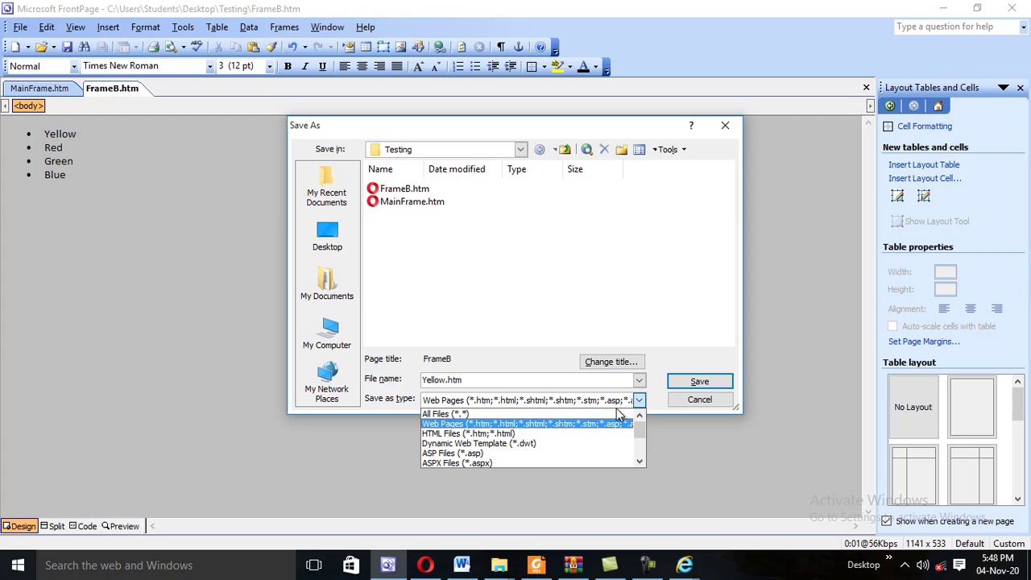
left_click(483, 433)
left_click(711, 384)
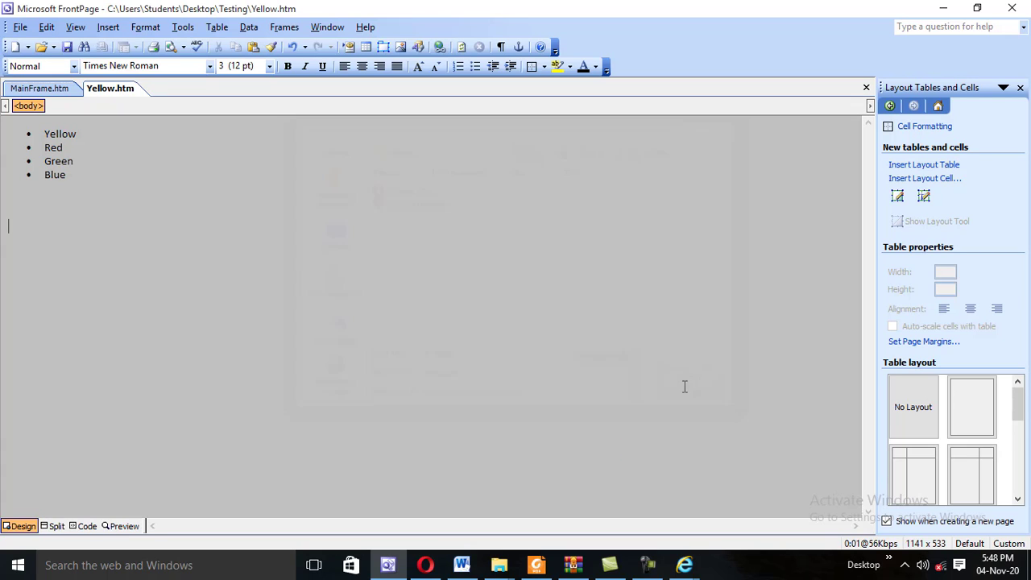
Try yellow as the page's text colour and undo the change.
right_click(107, 332)
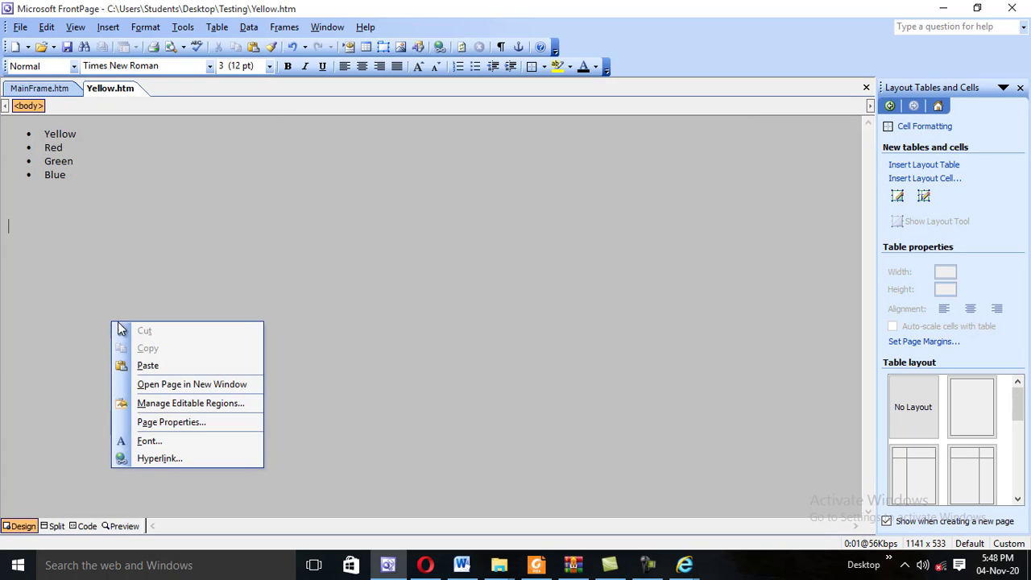
left_click(166, 428)
left_click(410, 117)
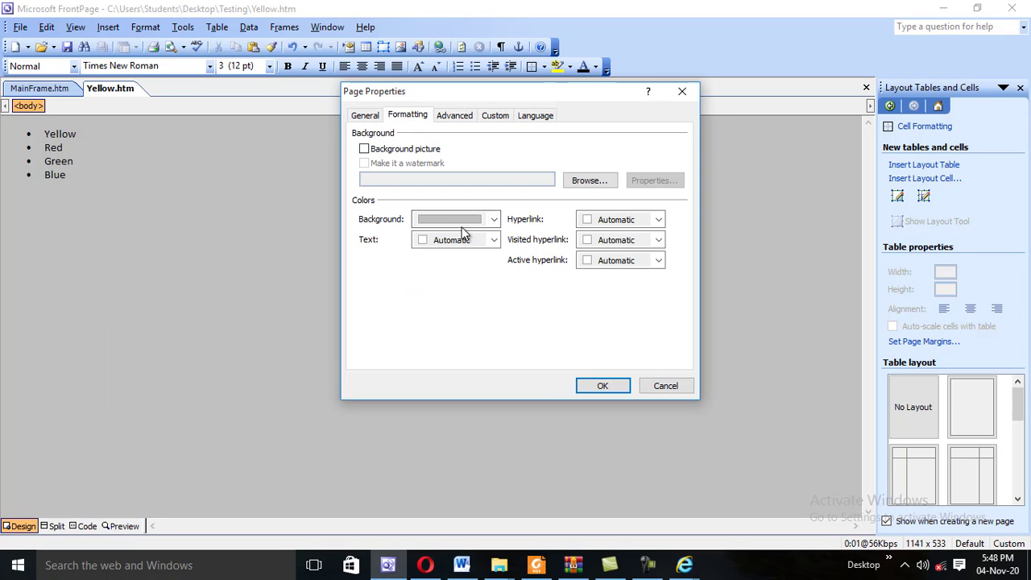
left_click(473, 240)
left_click(427, 300)
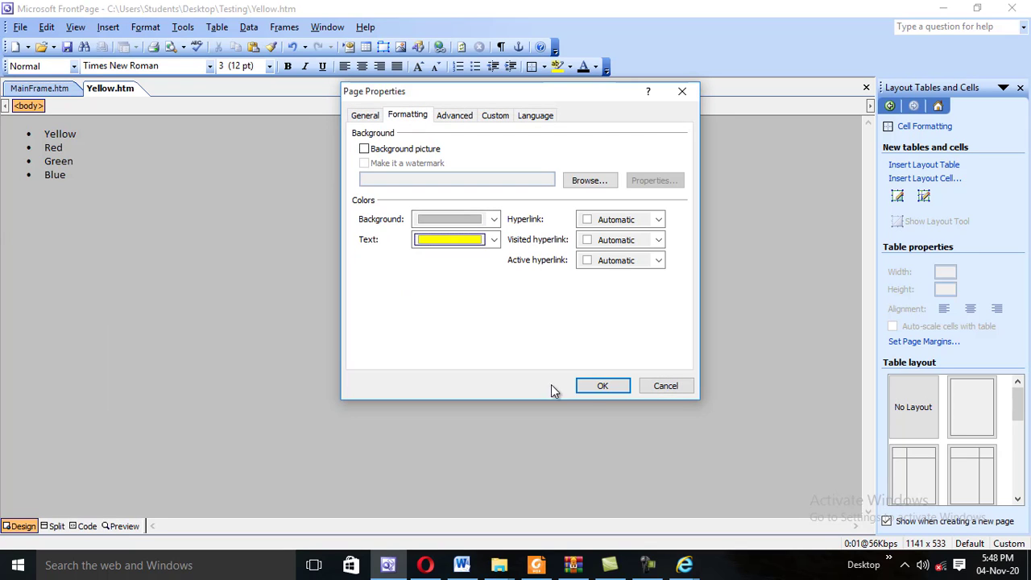
left_click(594, 387)
right_click(232, 388)
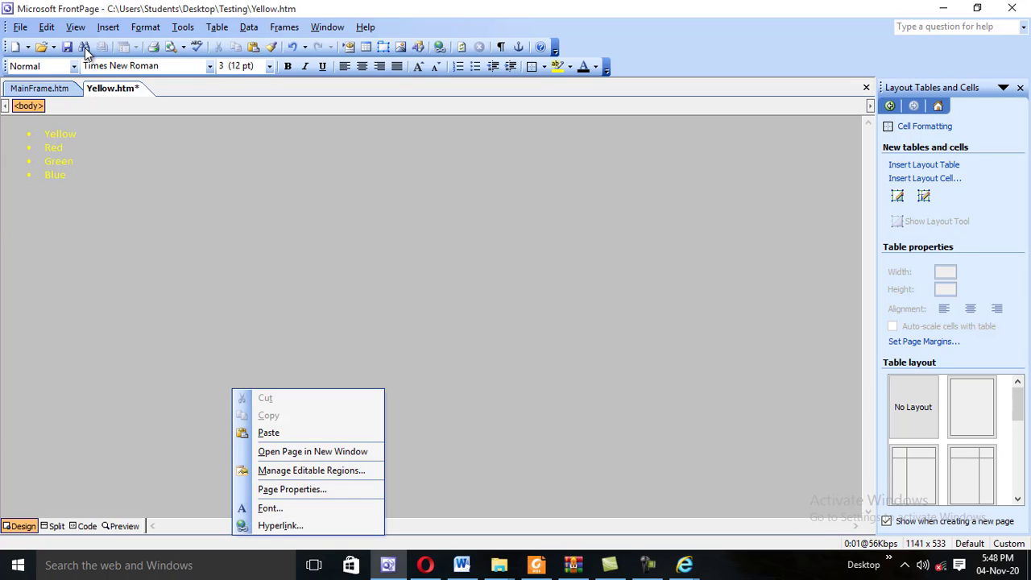
left_click(292, 50)
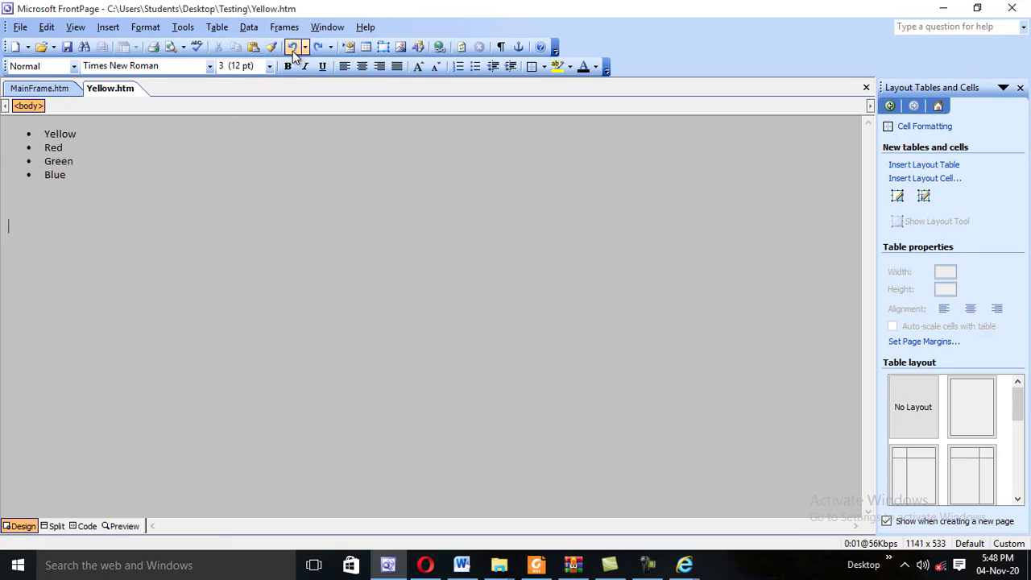
Set the Yellow.htm page's background colour to yellow and save the page.
right_click(269, 438)
left_click(310, 392)
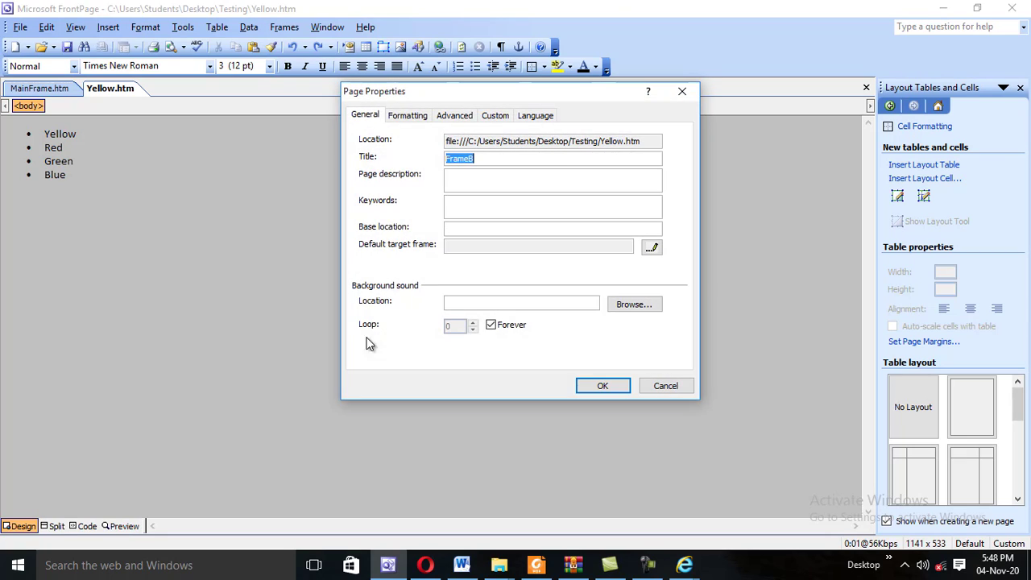
left_click(415, 118)
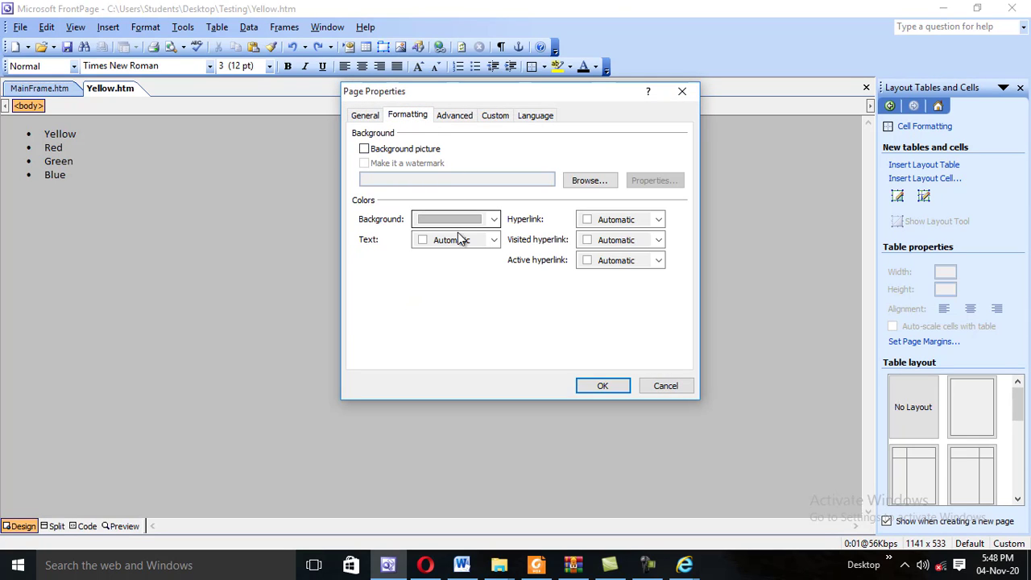
left_click(492, 220)
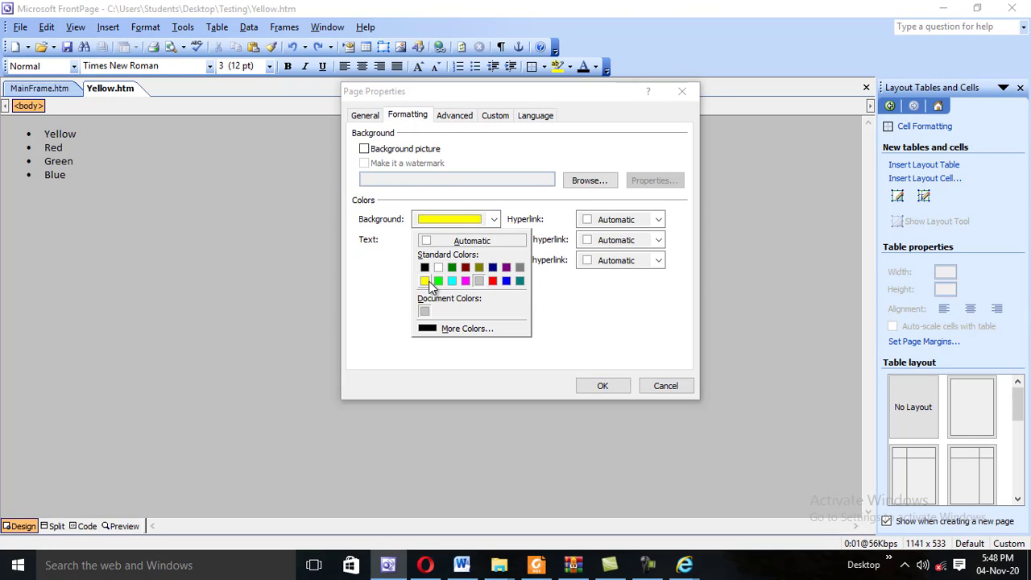
left_click(427, 281)
left_click(602, 385)
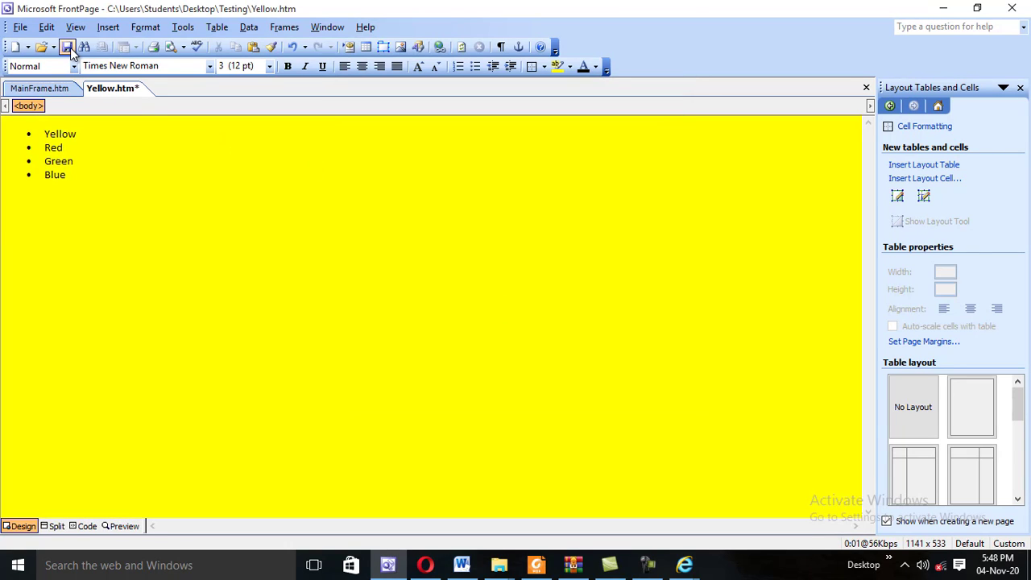
left_click(68, 48)
Delete the four-item colour list from the Yellow.htm page and save the page.
left_click_drag(102, 202, 3, 133)
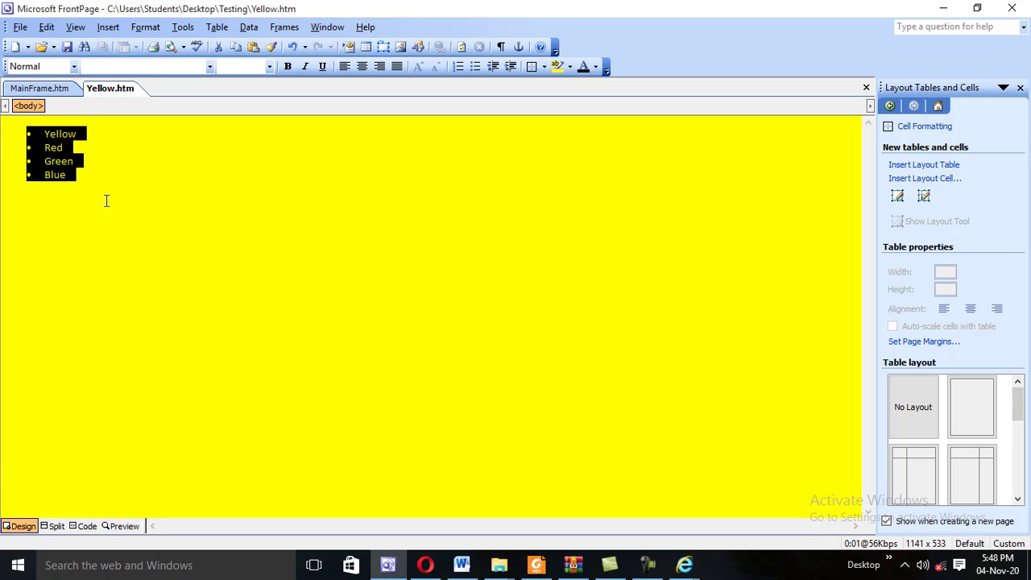
key("Delete")
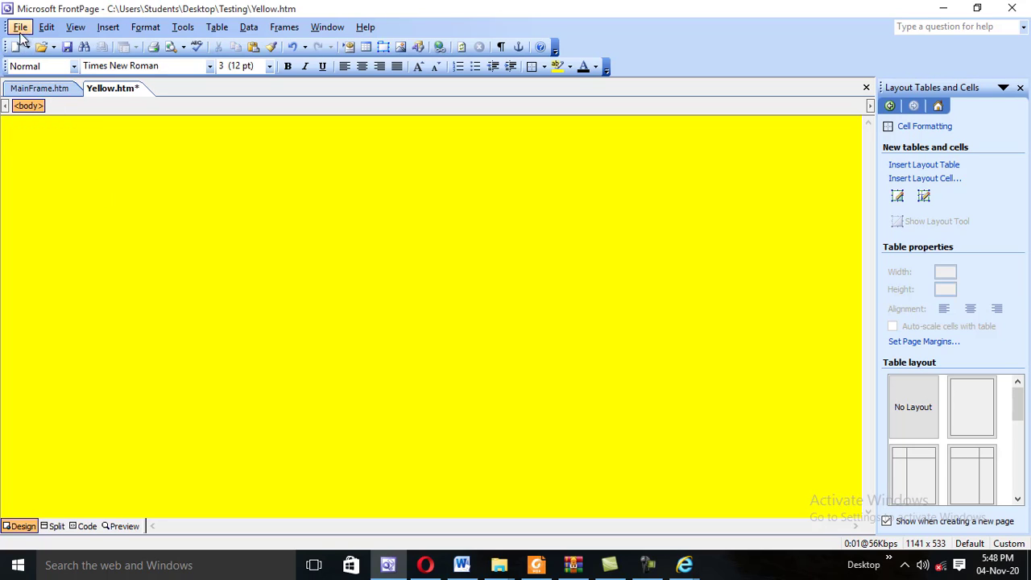
left_click(68, 47)
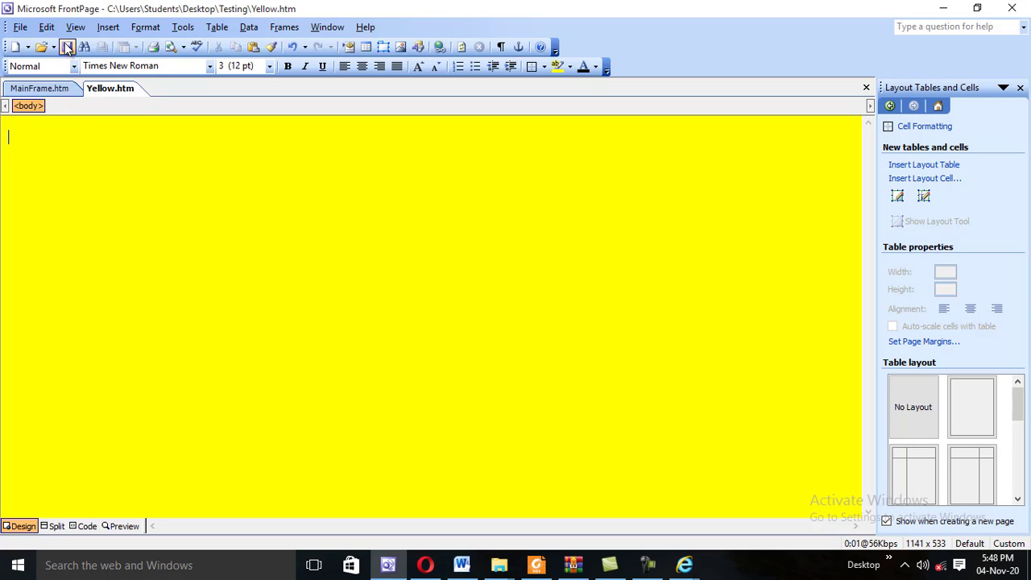
Save a copy of the blank yellow page as Green in the Testing folder.
left_click(20, 28)
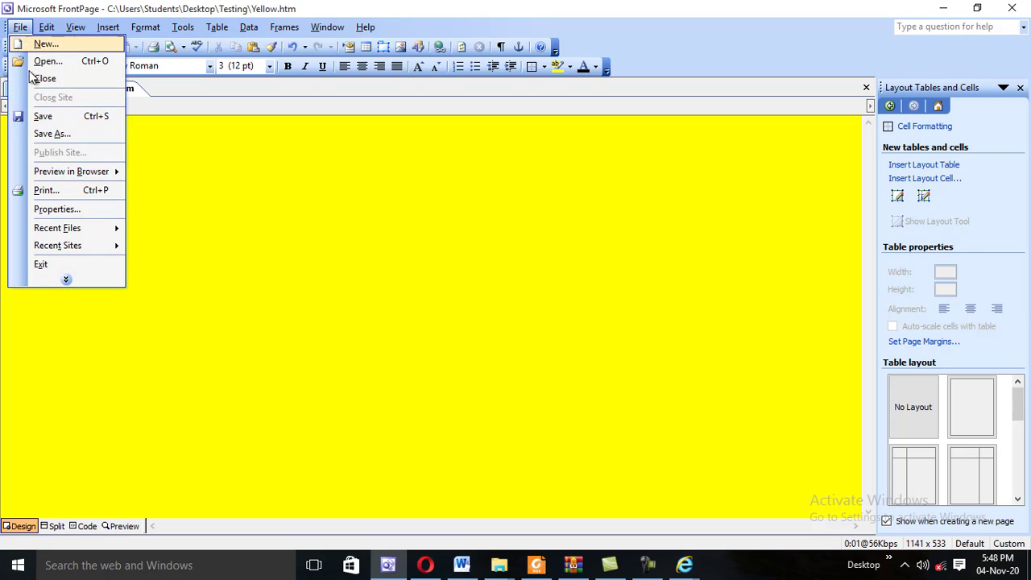
left_click(64, 135)
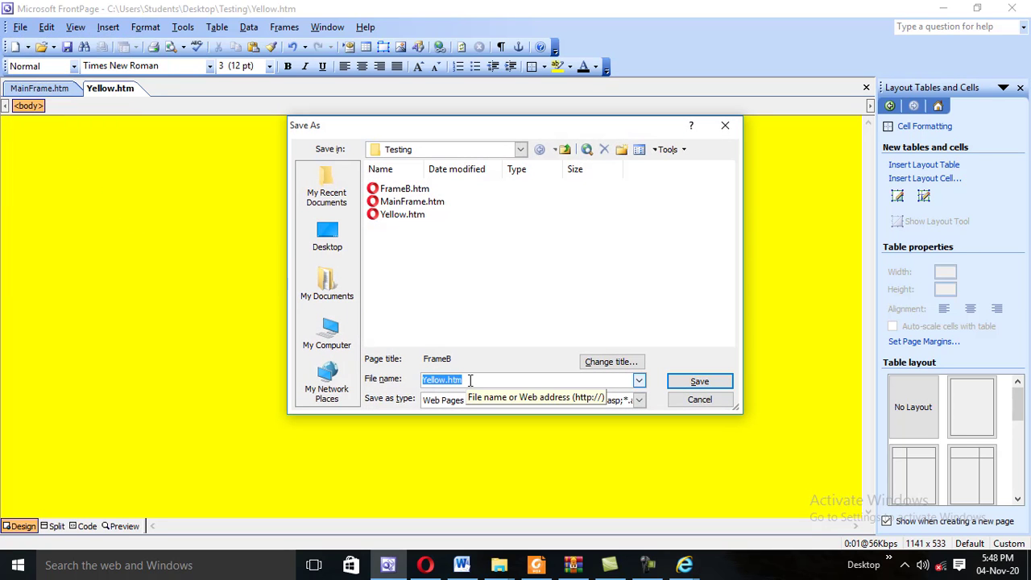
type("Green")
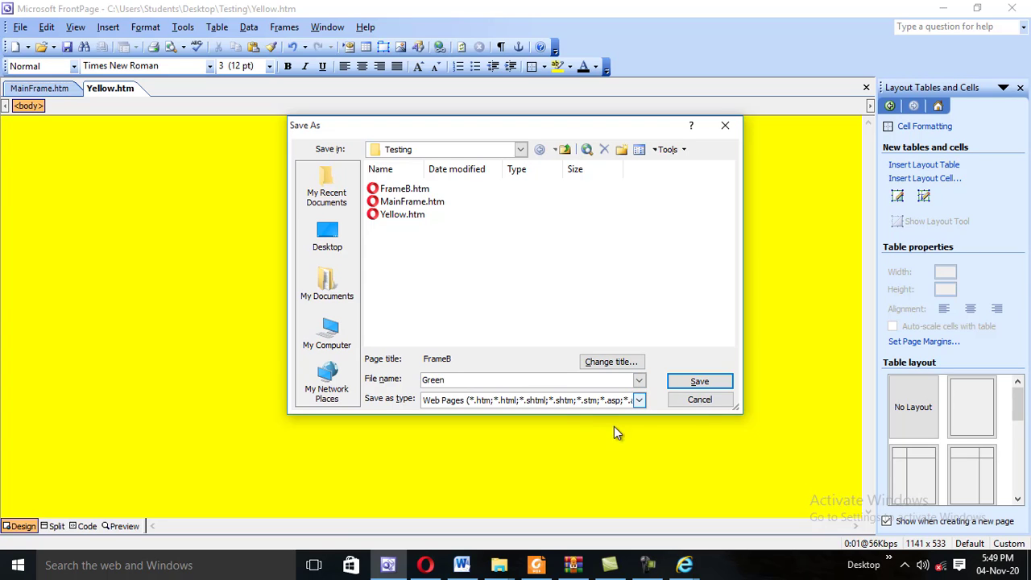
left_click(699, 382)
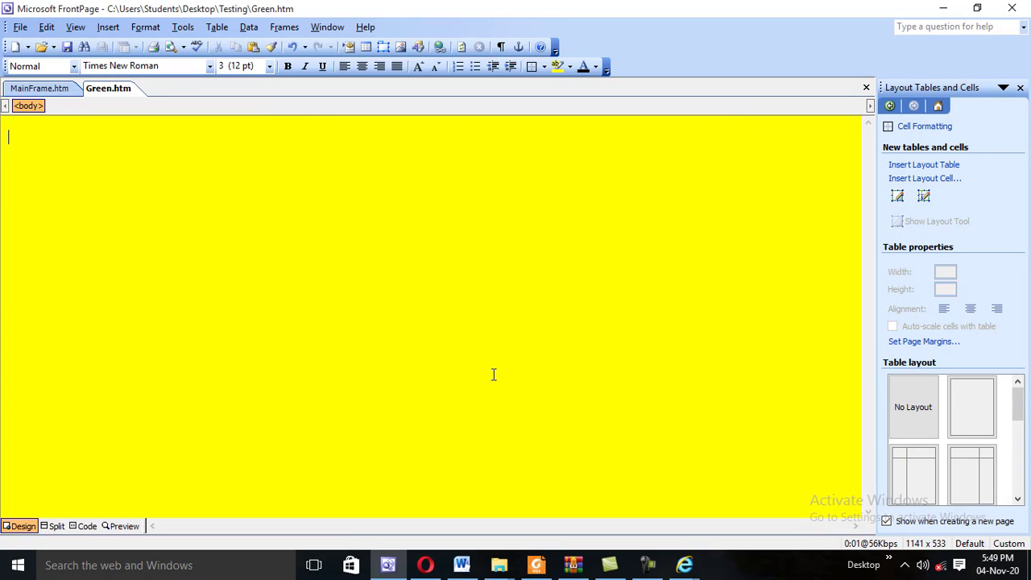
Set the Green.htm page's background colour to bright green and save the page.
right_click(183, 228)
left_click(238, 336)
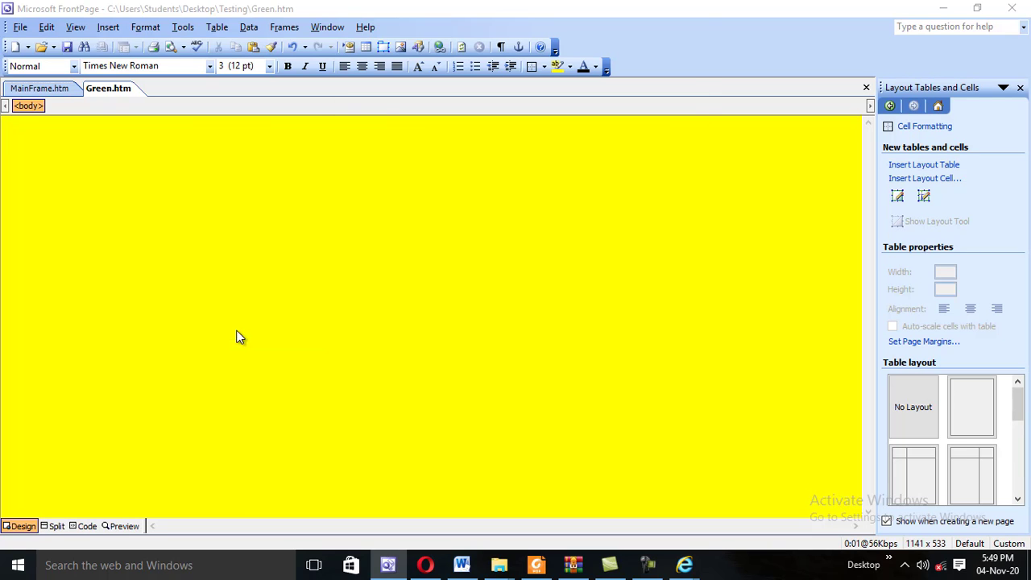
left_click(408, 115)
left_click(495, 220)
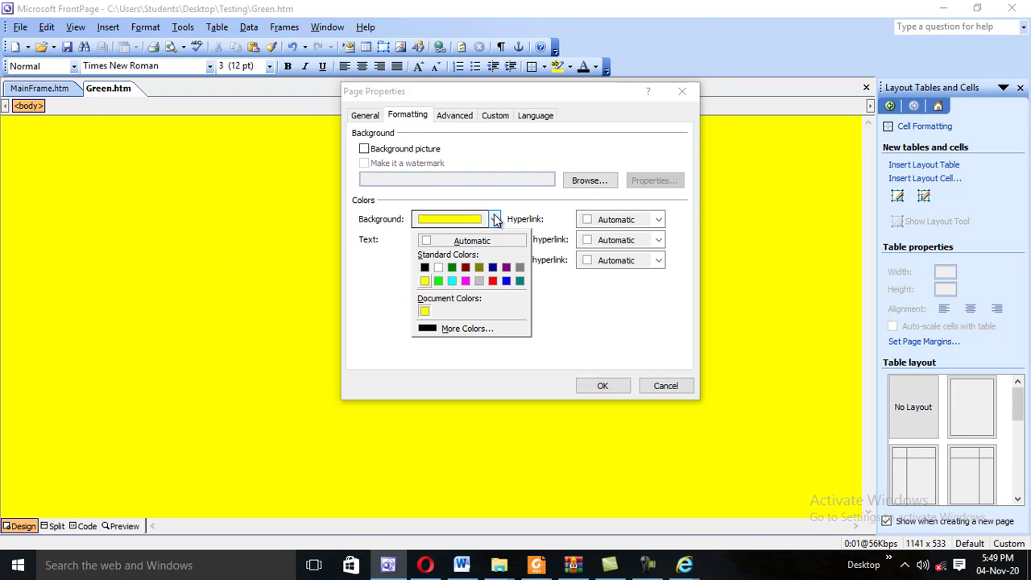
left_click(438, 280)
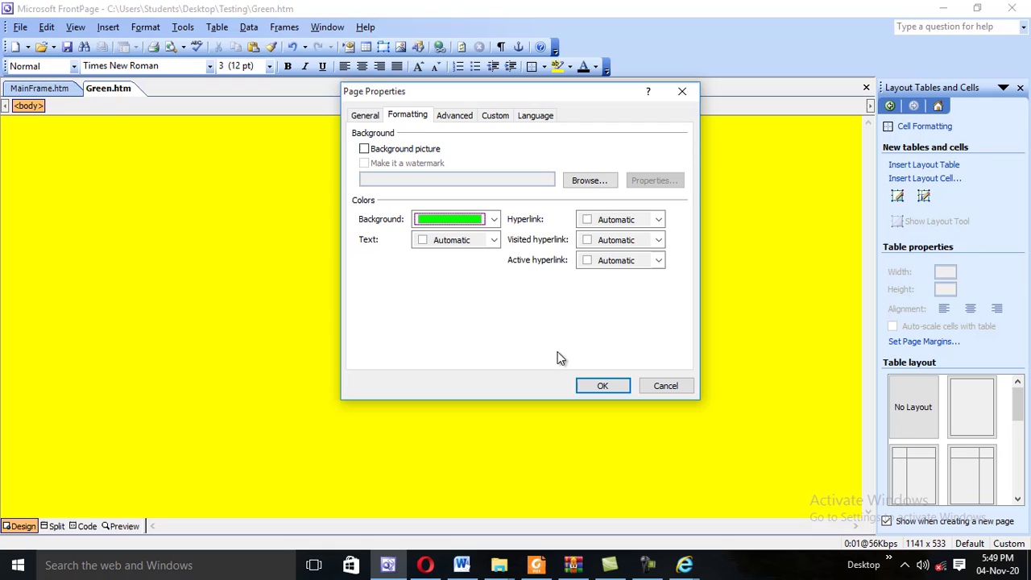
left_click(603, 386)
left_click(67, 46)
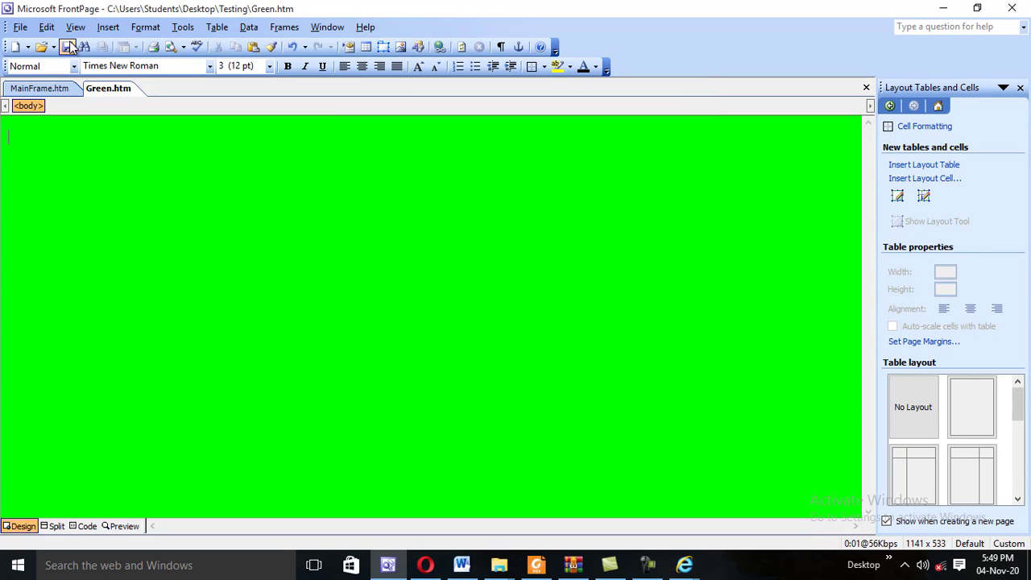
Save a copy of the green page as Red in the Testing folder.
left_click(20, 27)
left_click(44, 131)
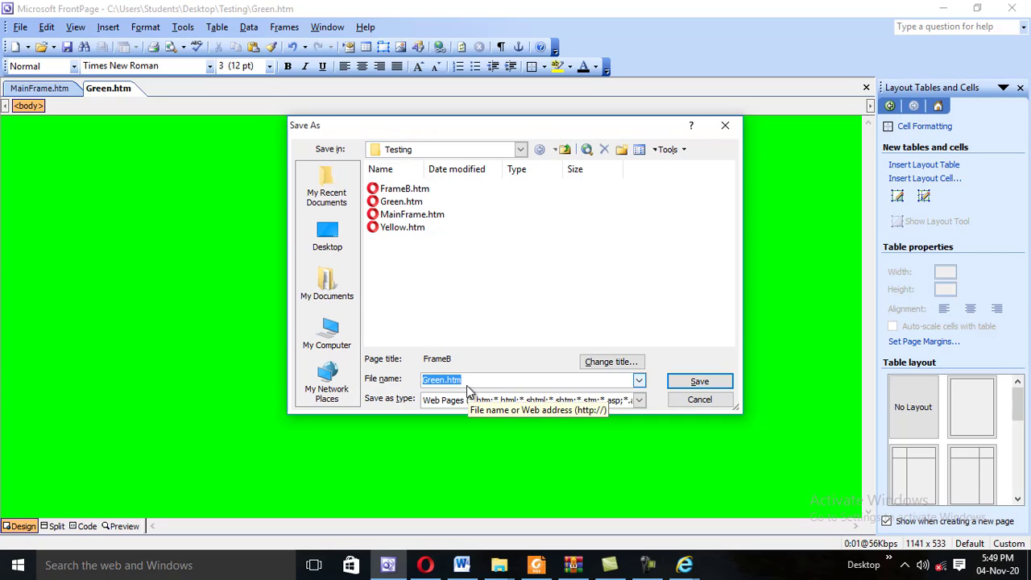
type("Re")
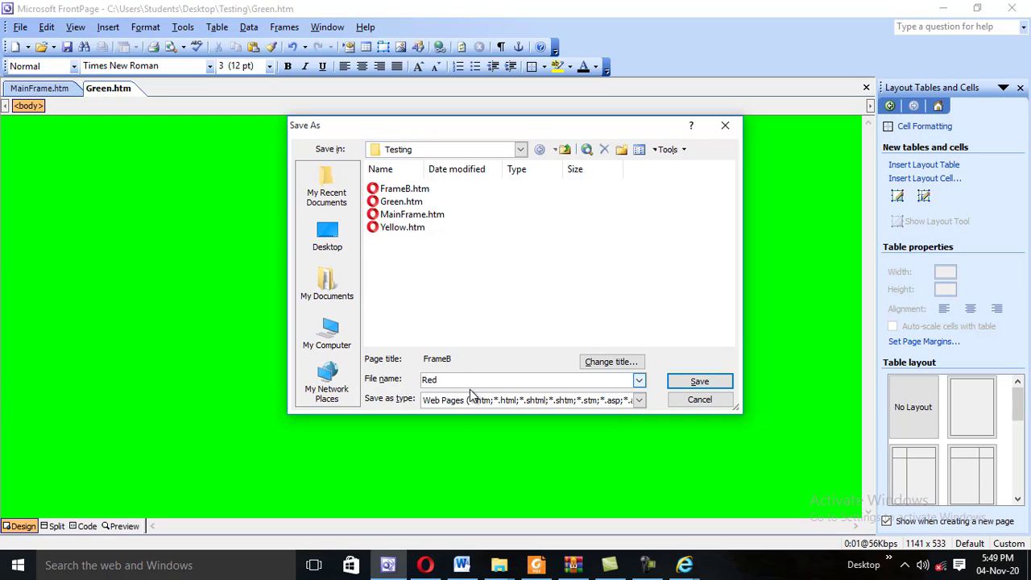
type("d")
left_click(697, 385)
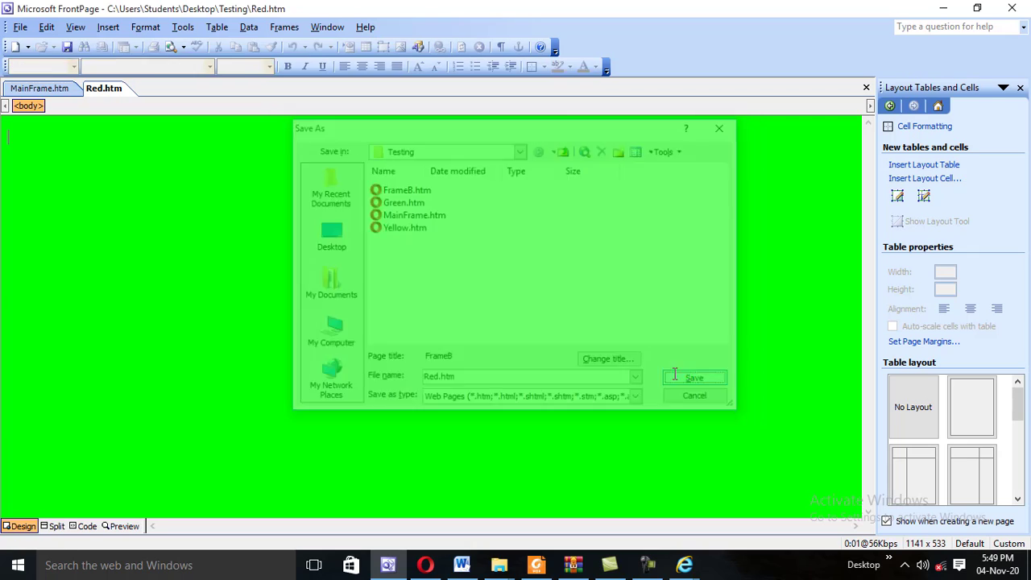
Set the Red.htm page's background colour to red and save the page.
right_click(211, 269)
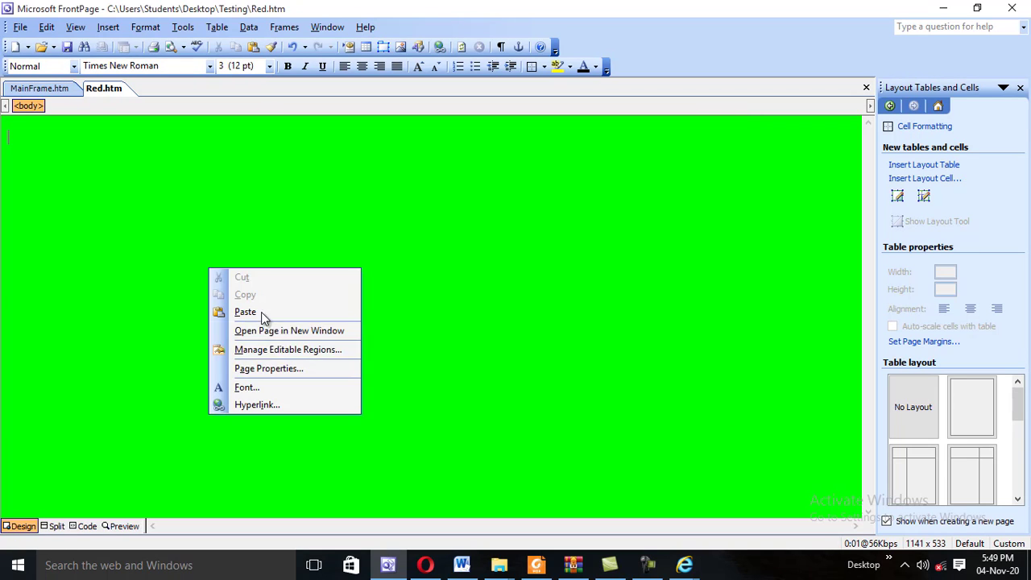
left_click(260, 369)
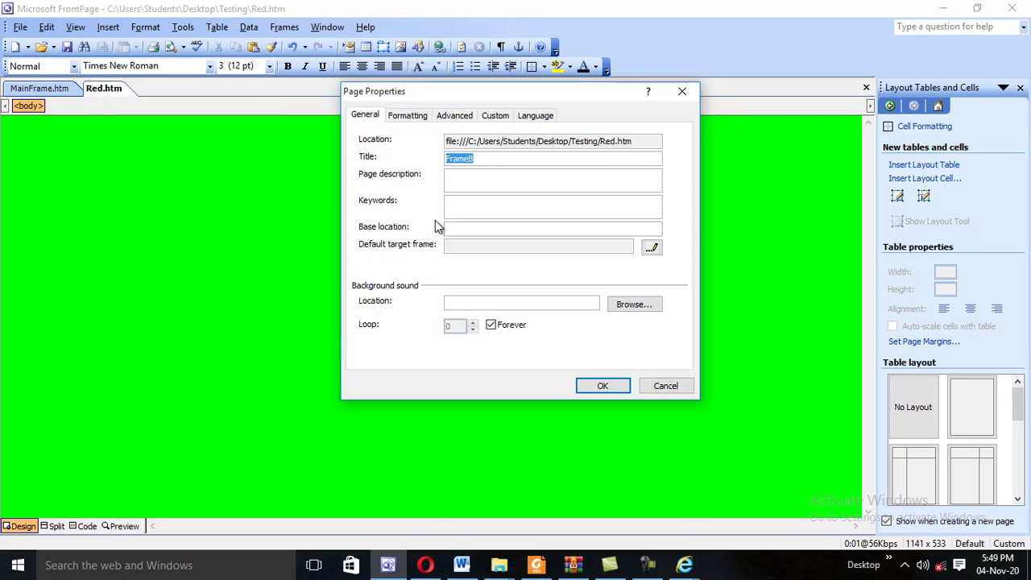
left_click(412, 118)
left_click(492, 219)
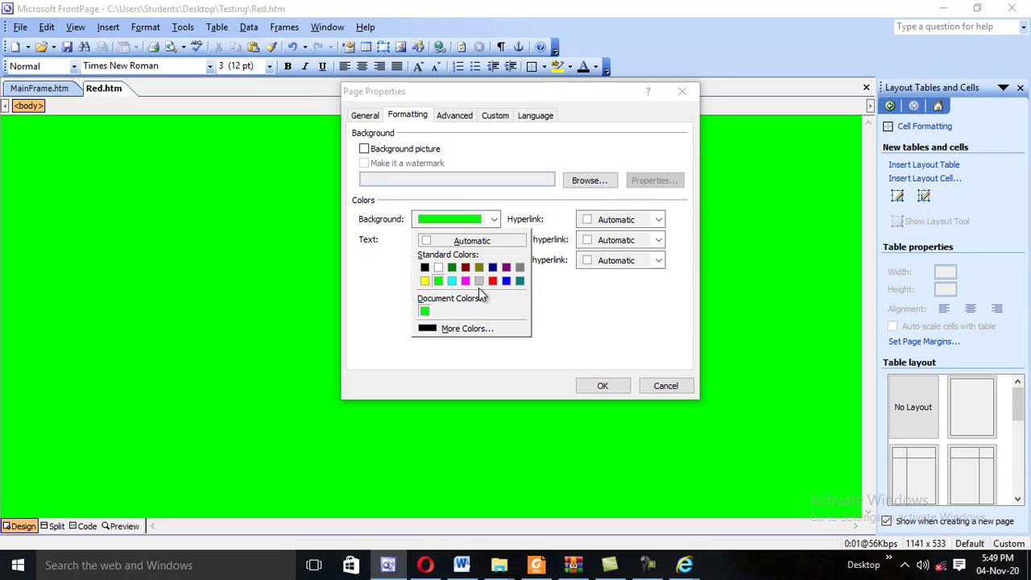
left_click(492, 280)
left_click(602, 386)
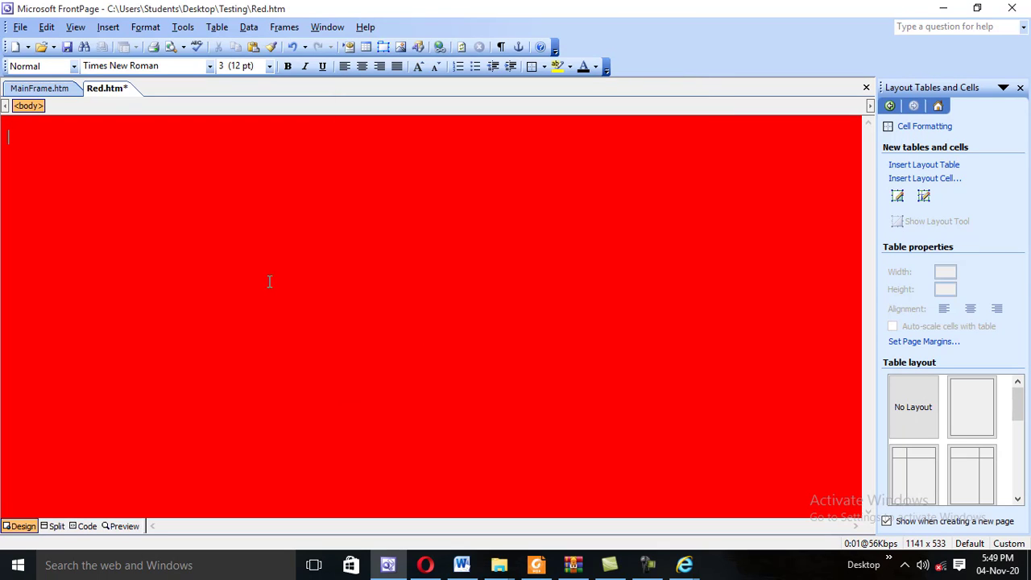
left_click(68, 46)
left_click(164, 253)
Save a copy of the red page as Blue.htm in the Testing folder.
left_click(20, 27)
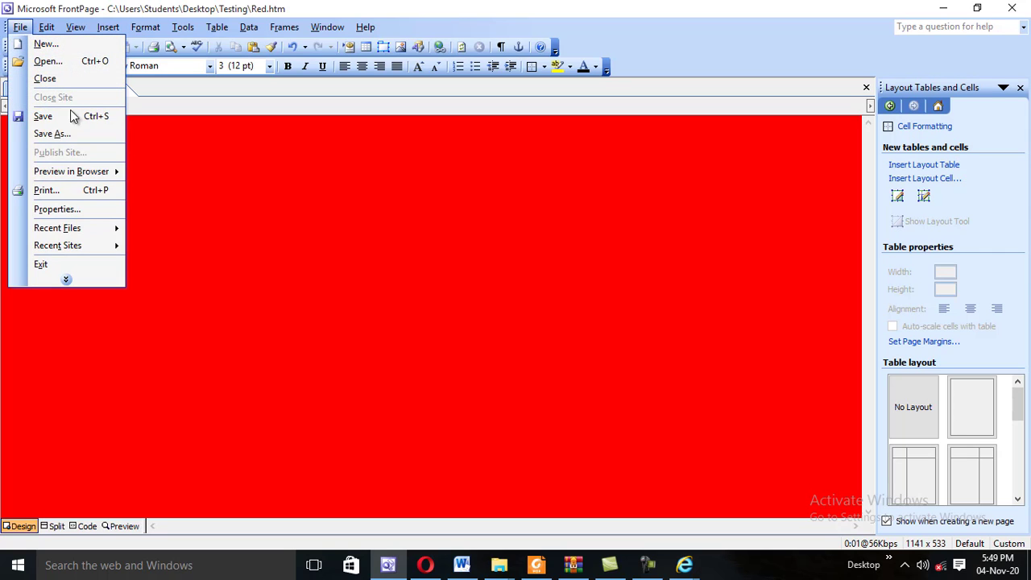
left_click(55, 134)
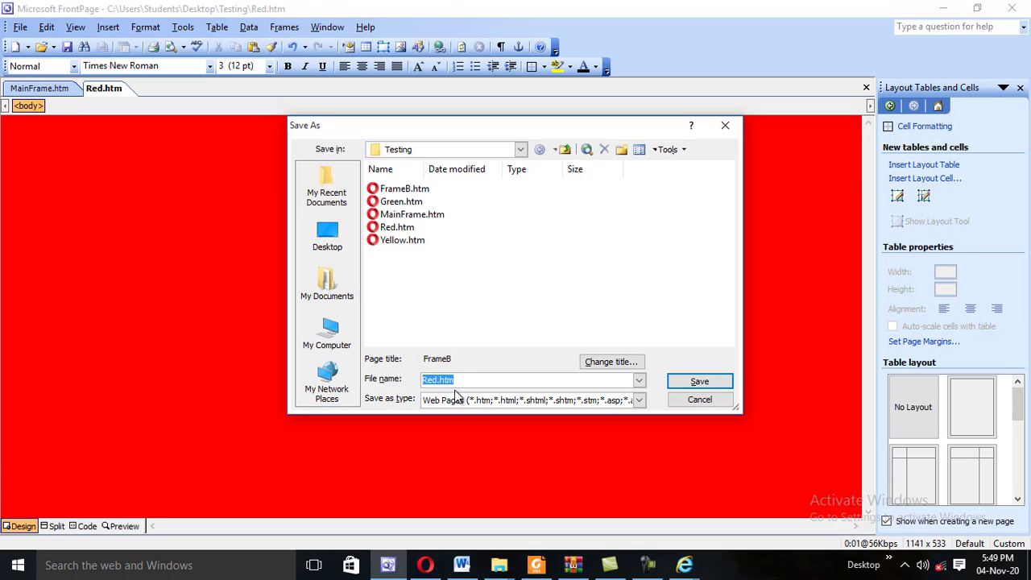
type("Blue")
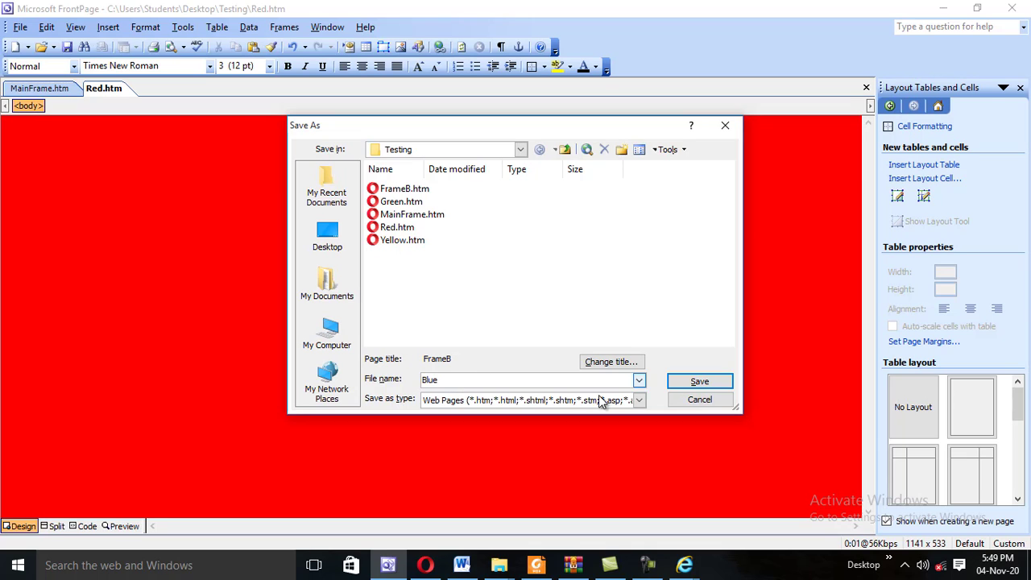
type(".htm")
left_click(699, 382)
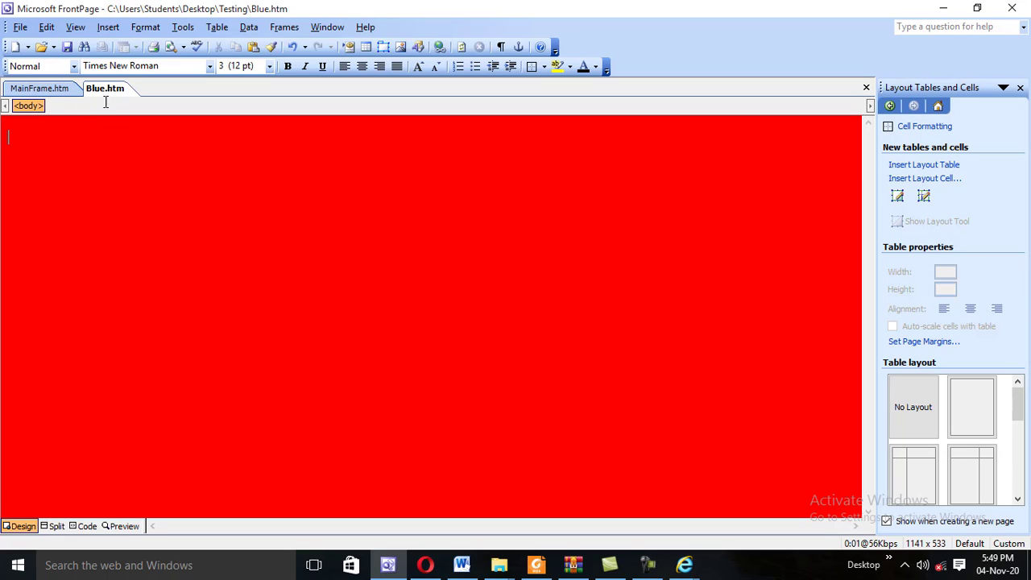
Check the saved web pages in the desktop's Testing folder using File Explorer, and close the folder window.
left_click(498, 565)
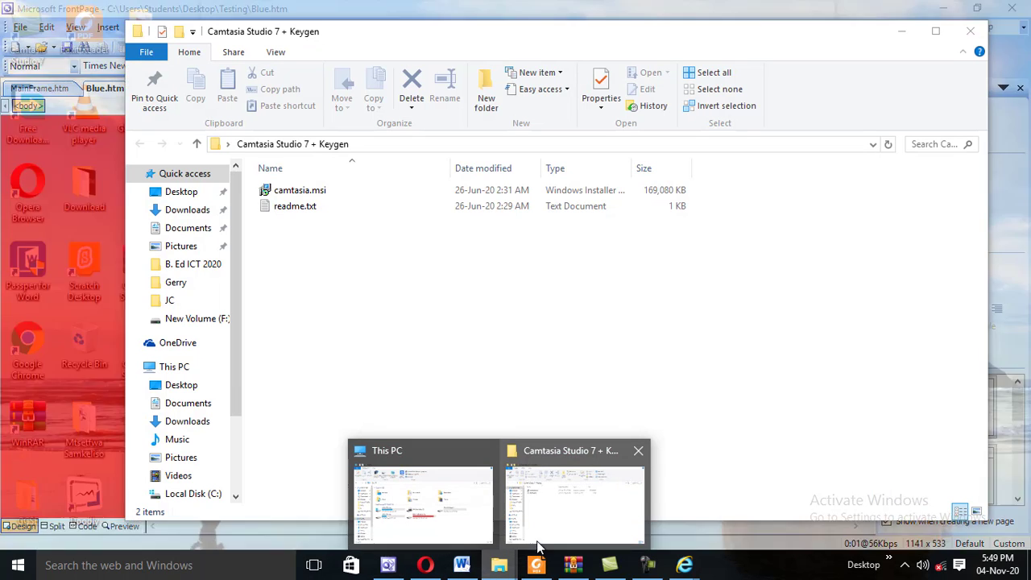
left_click(560, 518)
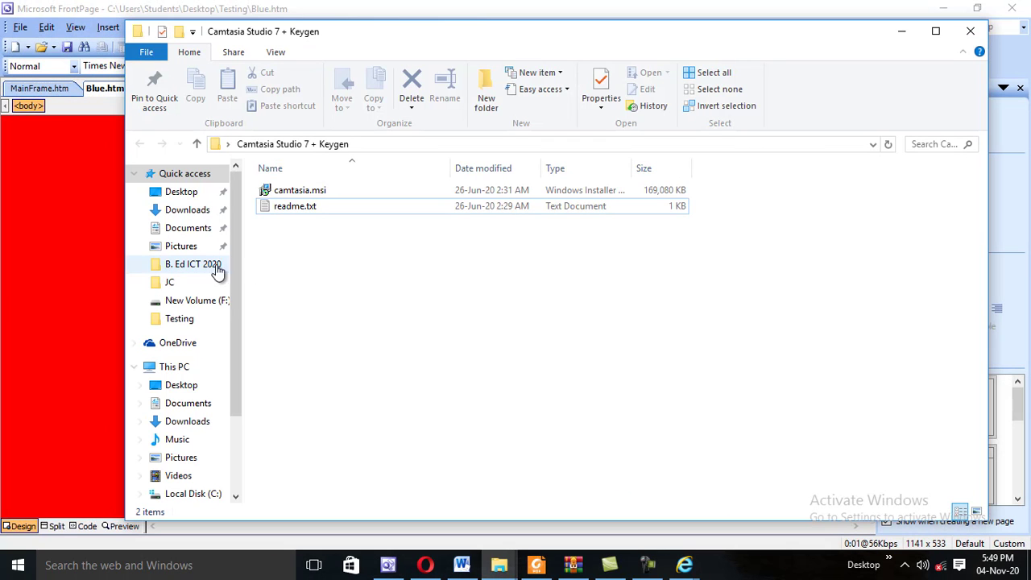
left_click(182, 372)
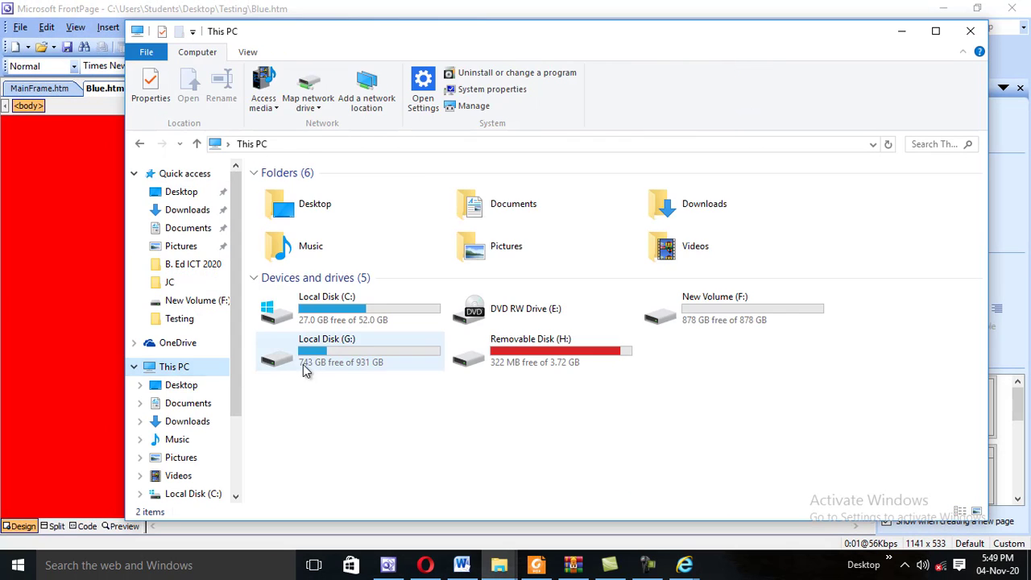
left_click(173, 210)
left_click(181, 192)
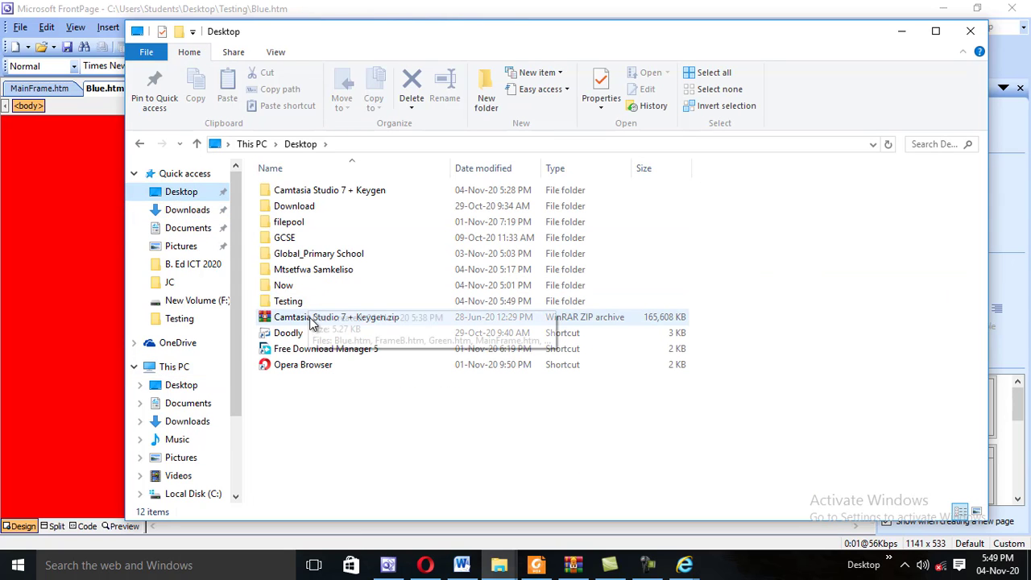
double_click(288, 301)
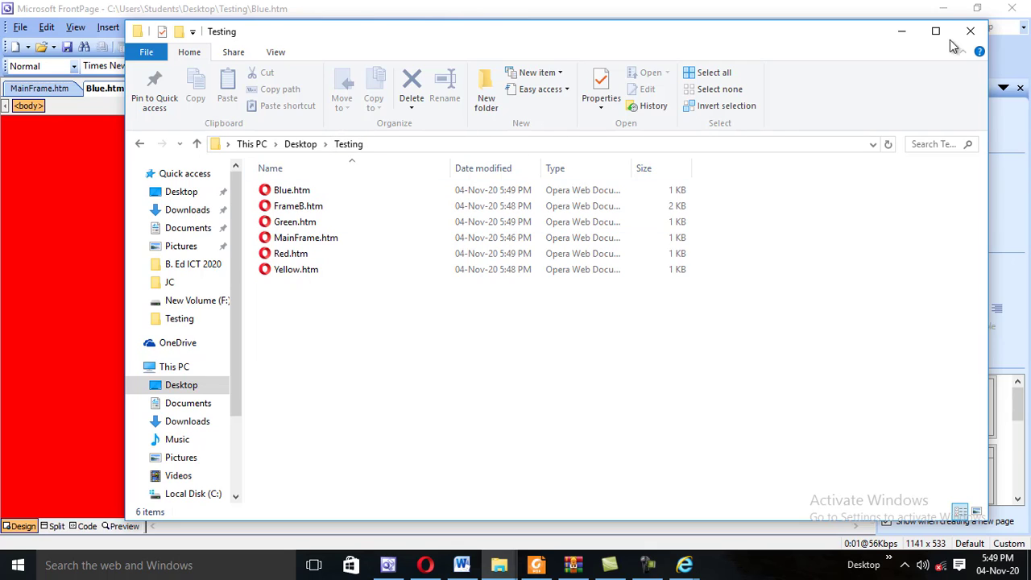
left_click(969, 31)
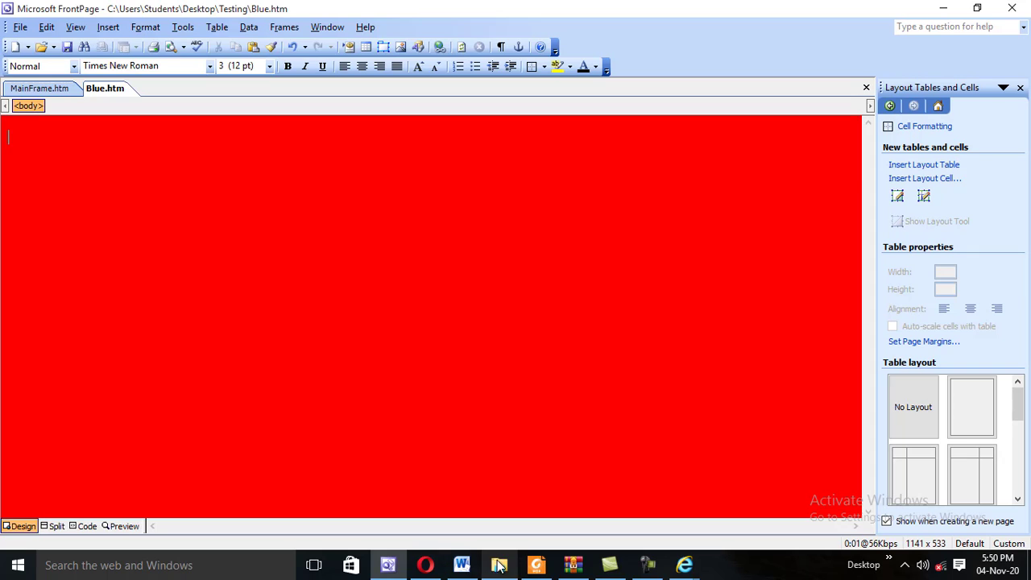
Add the src attribute to the FrameB frame tag in the MainFrame.htm code.
left_click(40, 89)
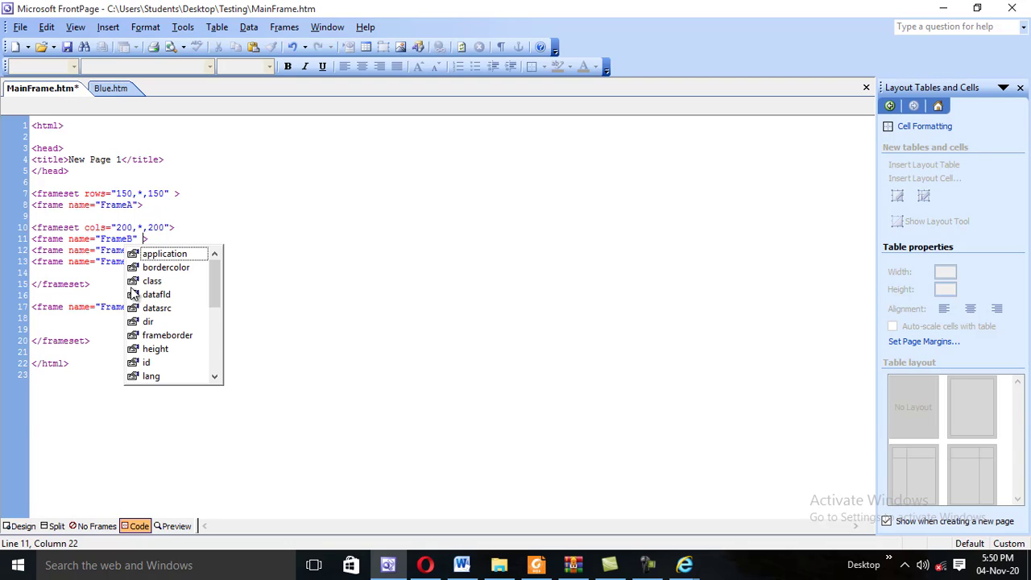
type("sc")
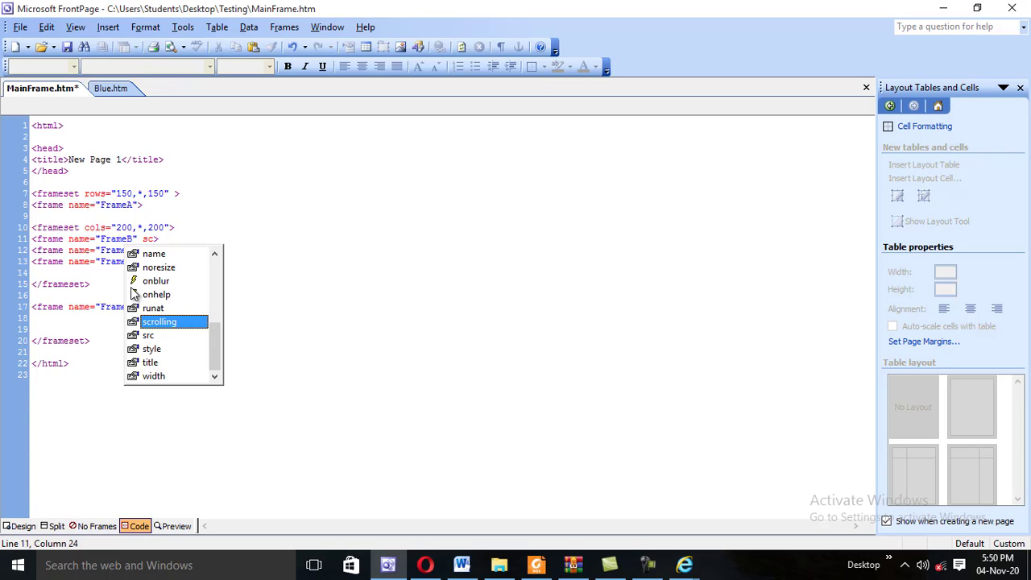
double_click(153, 337)
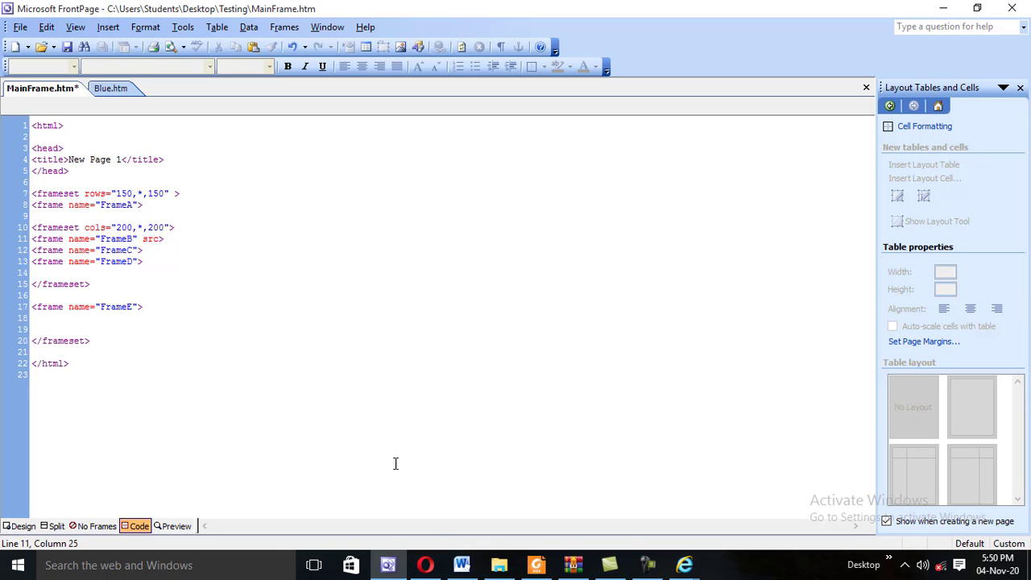
Clear the desktop by minimising the FrontPage and Word windows and closing the old browser preview.
left_click(500, 566)
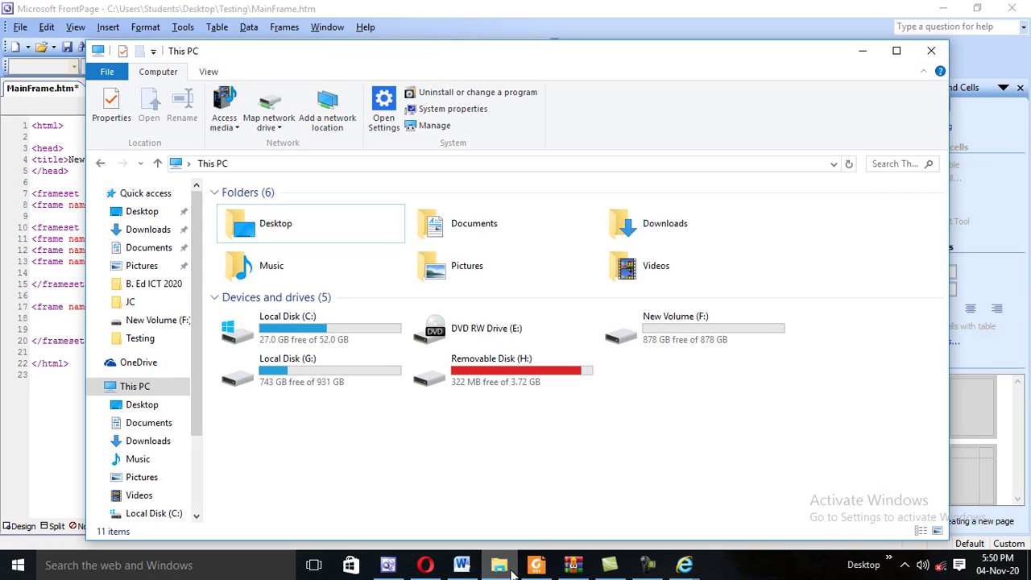
left_click(931, 51)
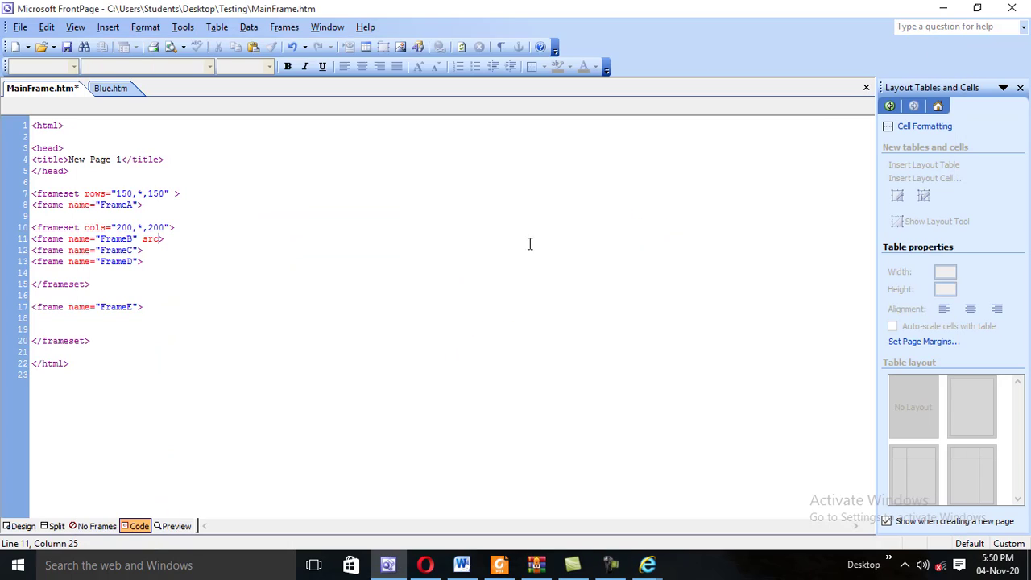
left_click(942, 8)
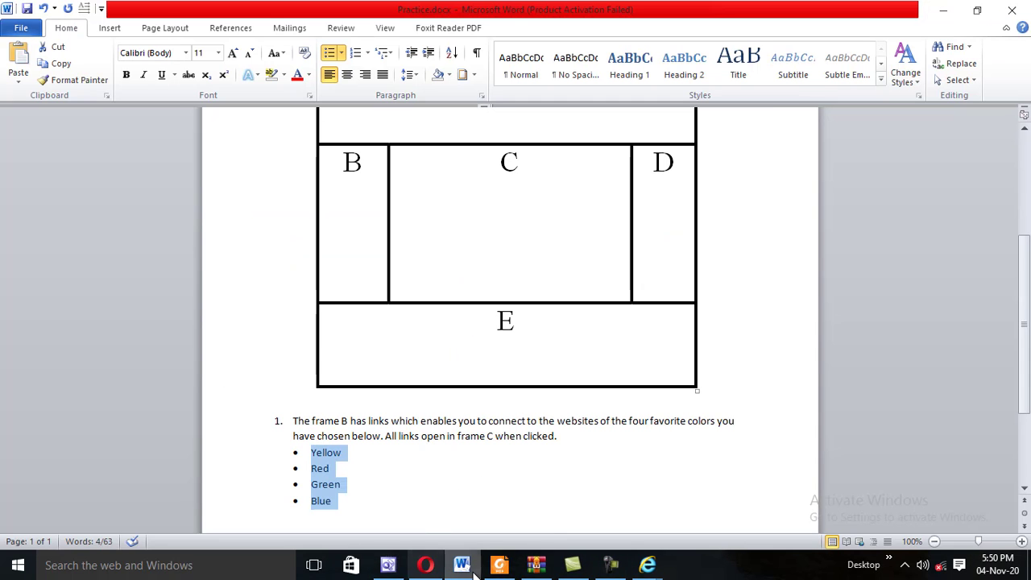
left_click(948, 11)
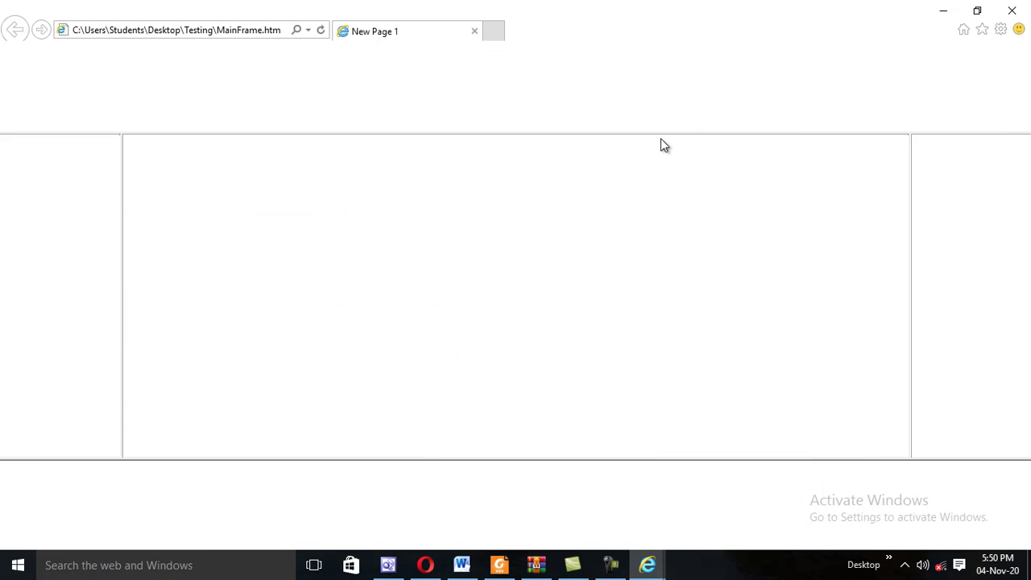
left_click(976, 10)
left_click(836, 30)
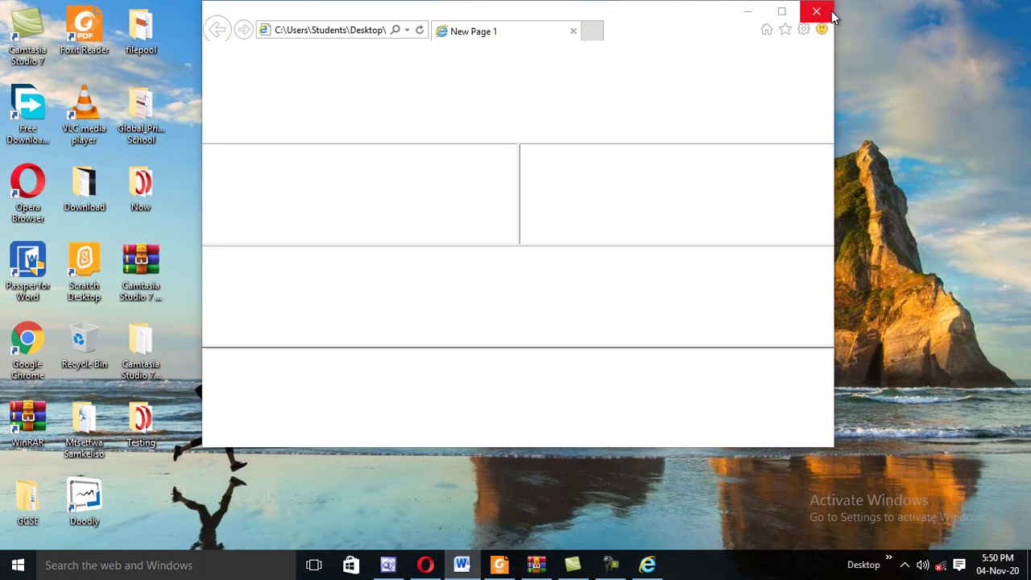
left_click(816, 11)
Locate FrameB.htm in the desktop's Testing folder using File Explorer, and return to the MainFrame.htm code in FrontPage.
double_click(139, 418)
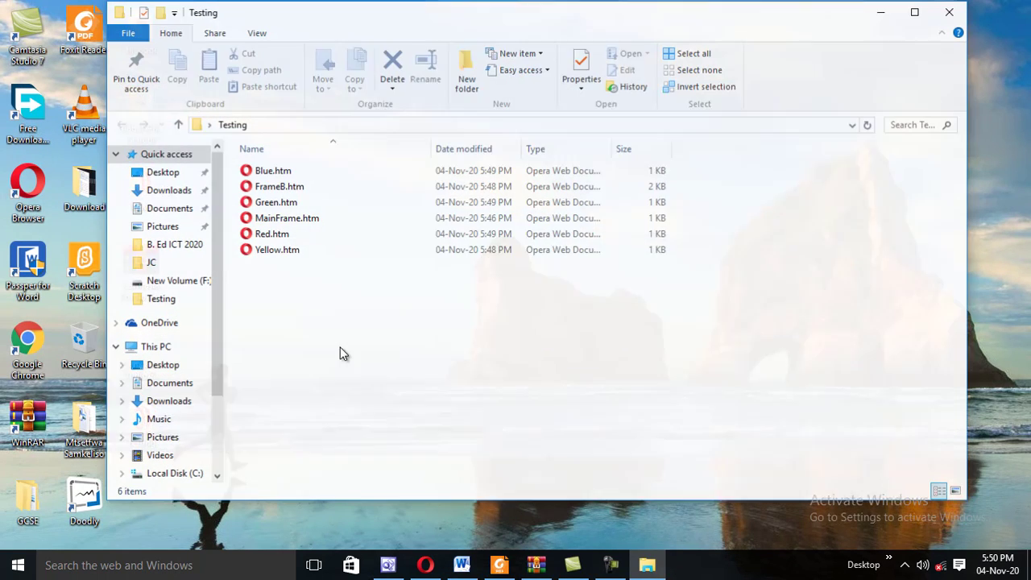
double_click(280, 187)
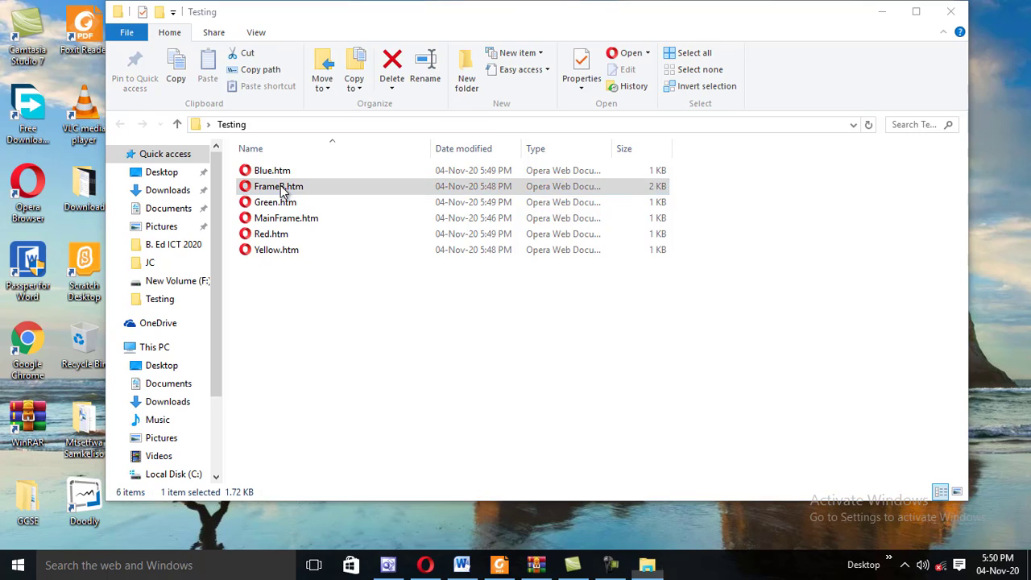
left_click(773, 245)
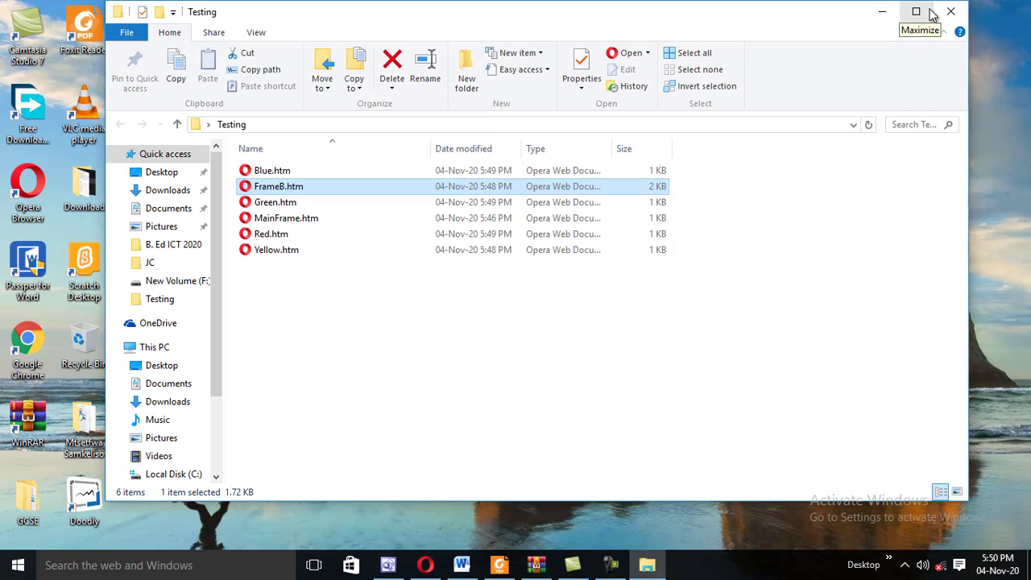
left_click(883, 12)
left_click(389, 564)
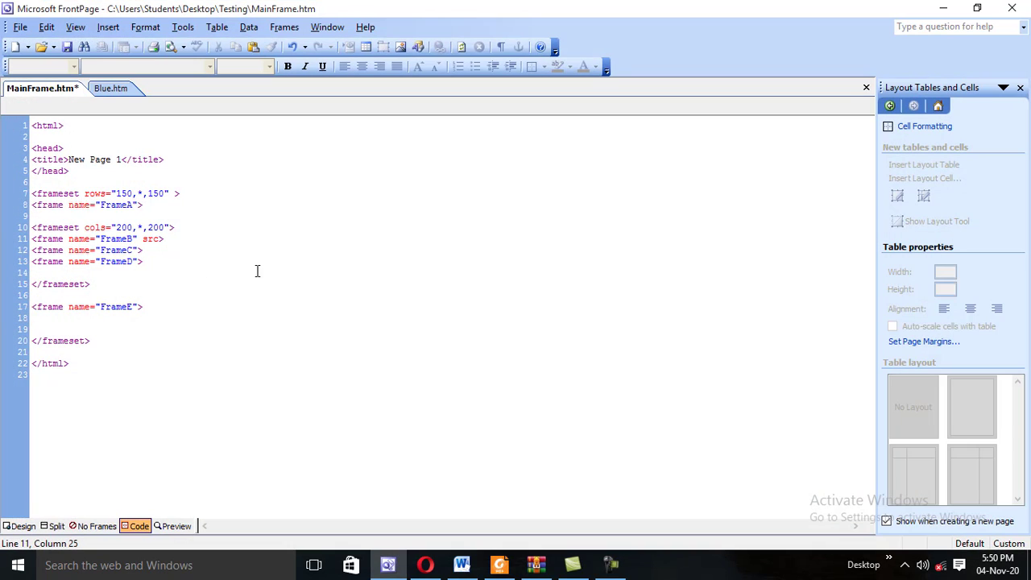
Set the src attribute of the FrameB frame tag to FrameB.htm from the Testing folder, and save MainFrame.htm.
type("=")
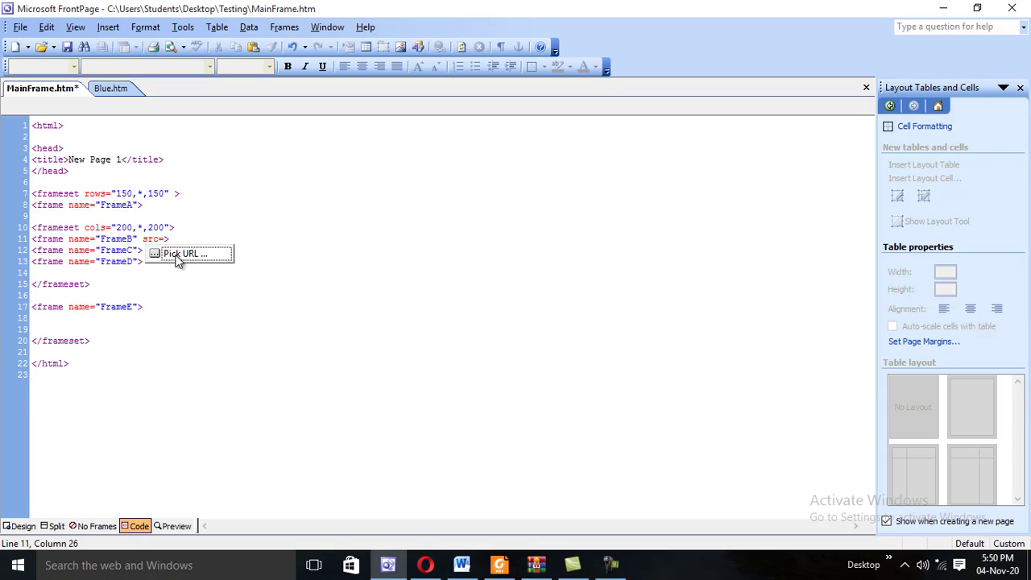
left_click(176, 257)
double_click(173, 254)
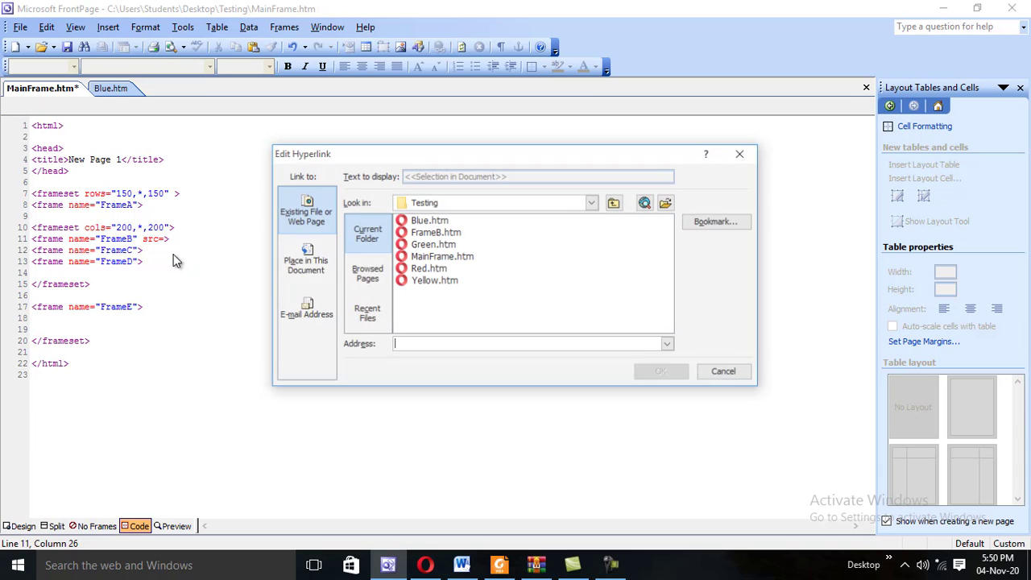
left_click(434, 233)
left_click(661, 372)
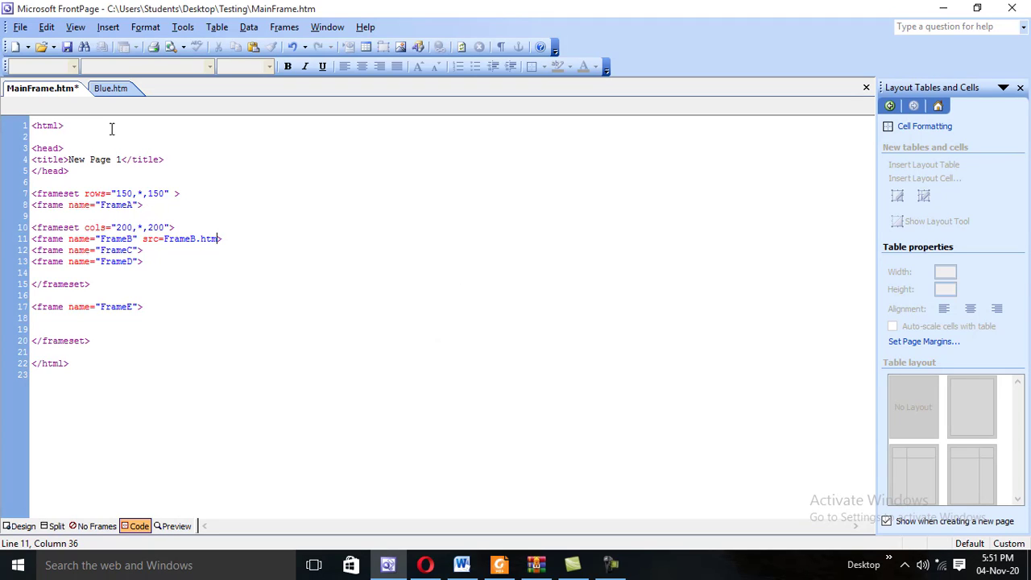
left_click(67, 47)
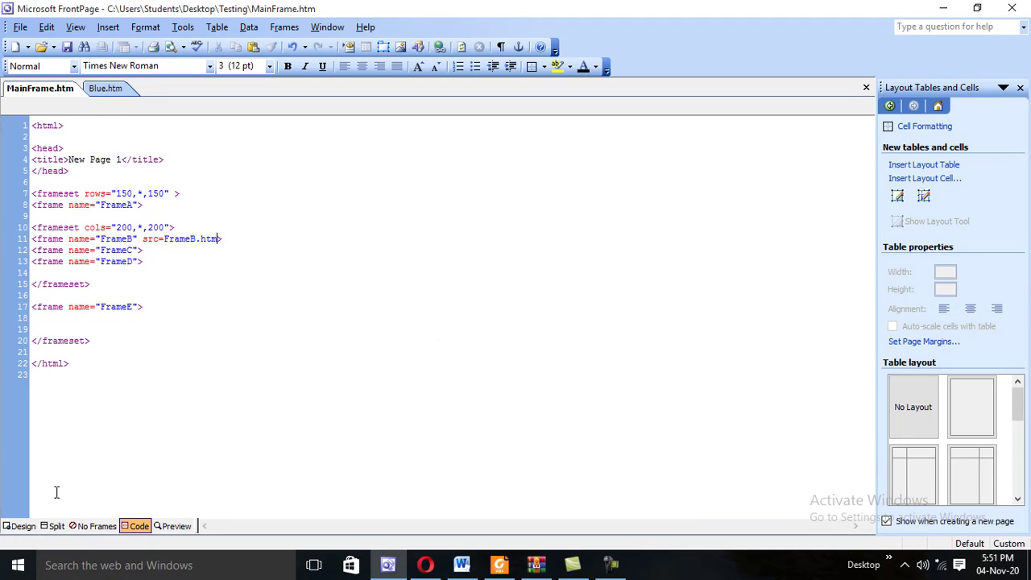
Preview MainFrame.htm in a maximised browser window to examine the FrameB content, and close the preview.
left_click(152, 47)
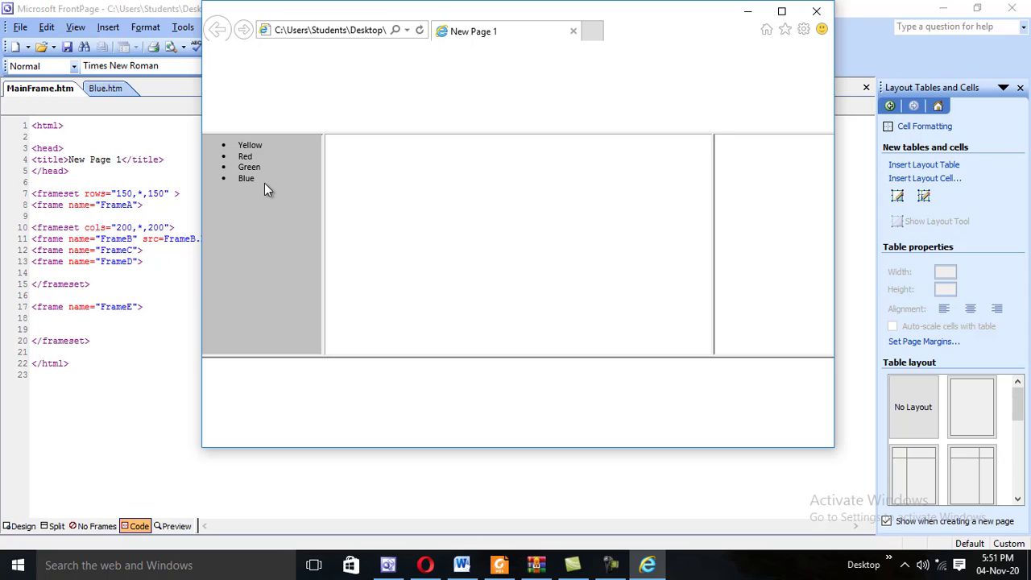
left_click(781, 11)
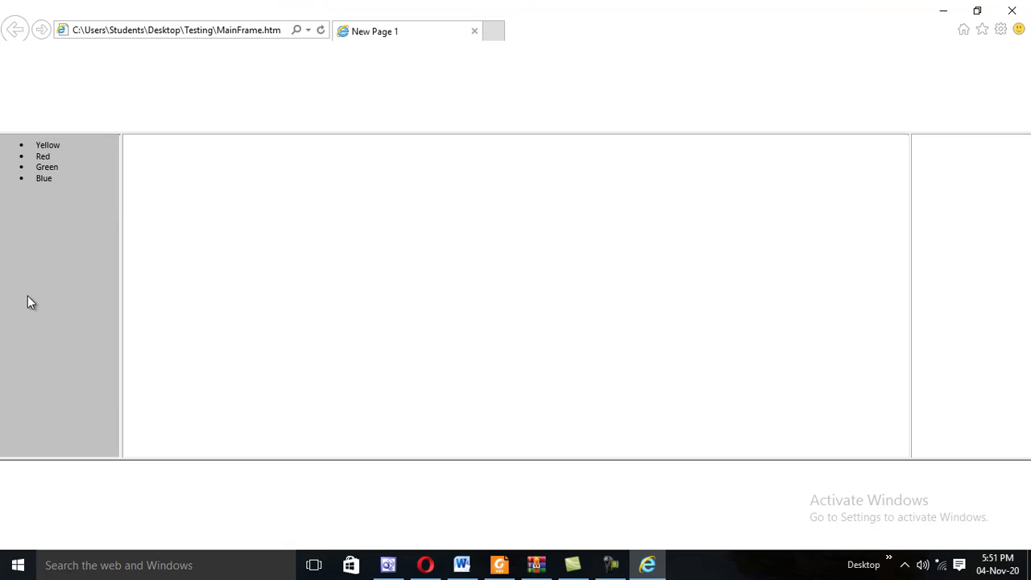
left_click(1011, 11)
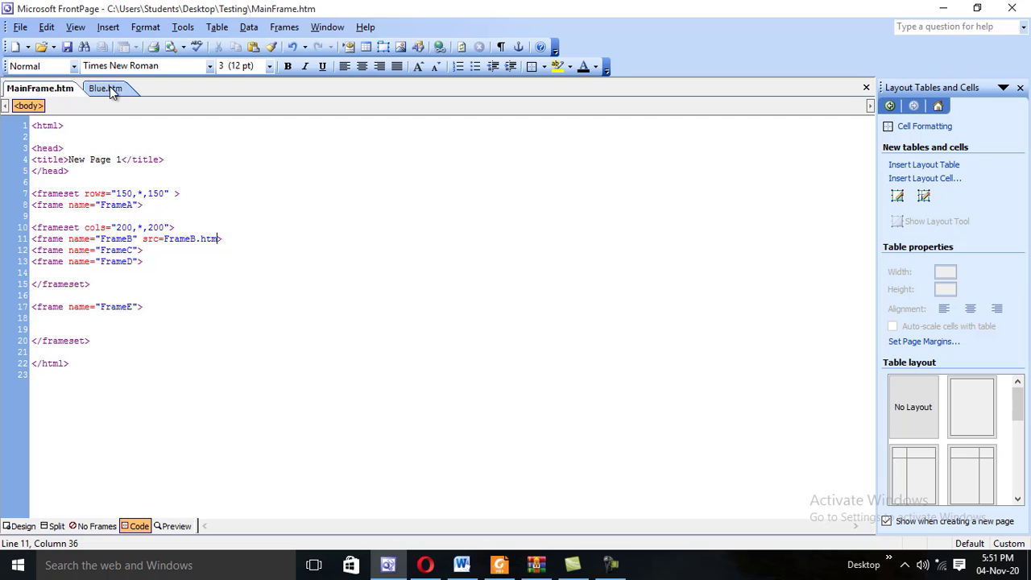
left_click(53, 47)
left_click(71, 64)
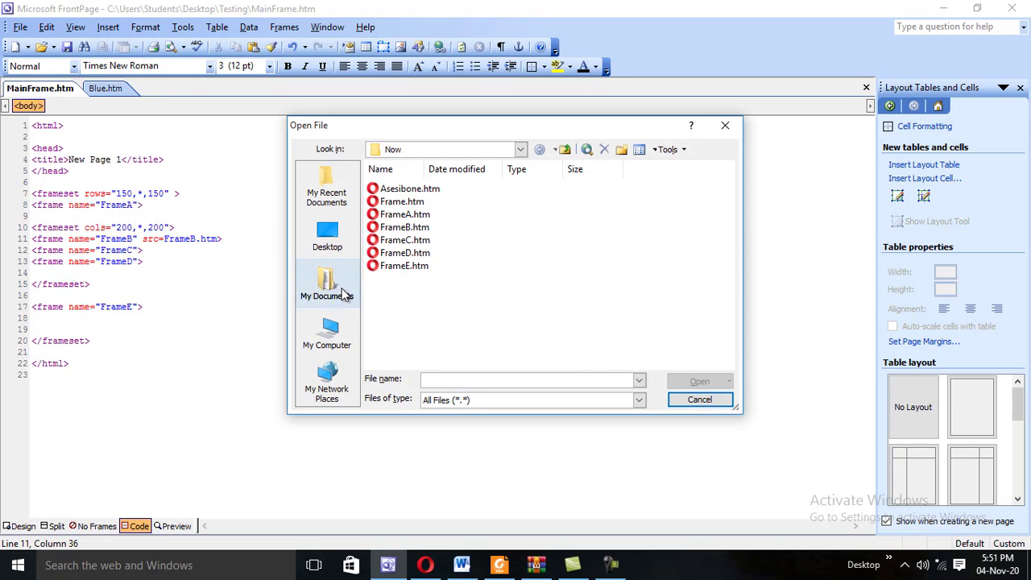
left_click(404, 227)
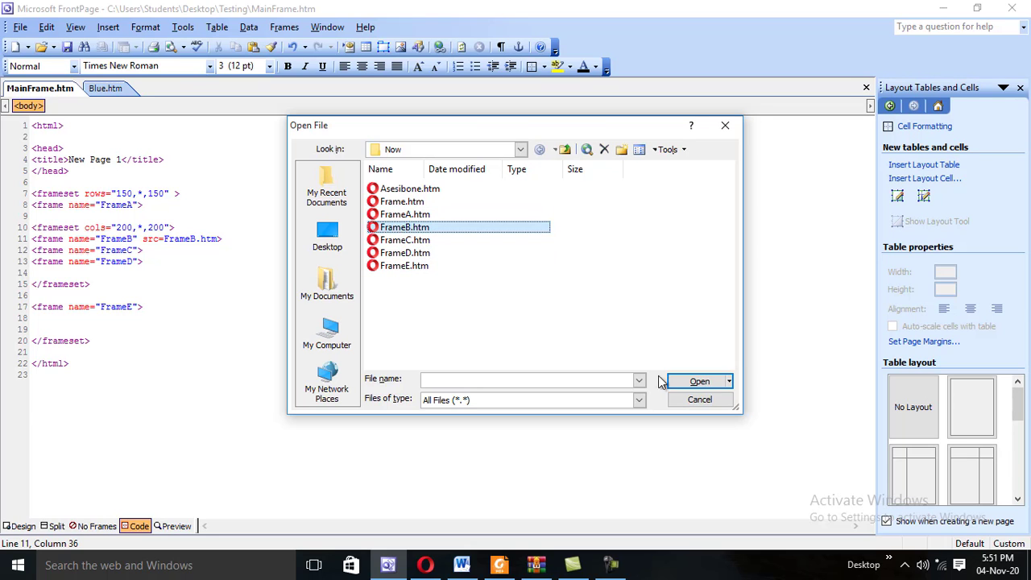
left_click(699, 381)
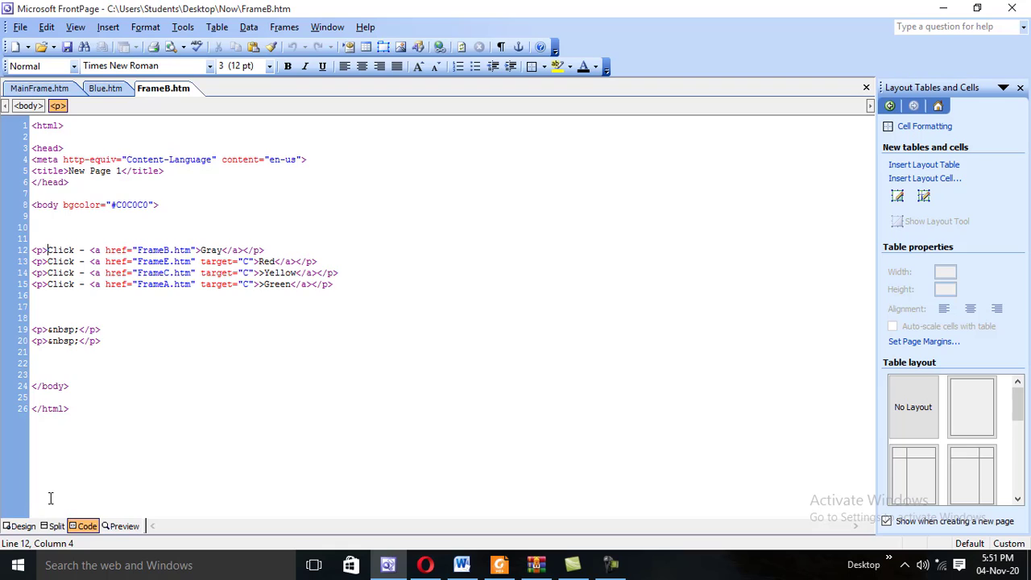
left_click(18, 525)
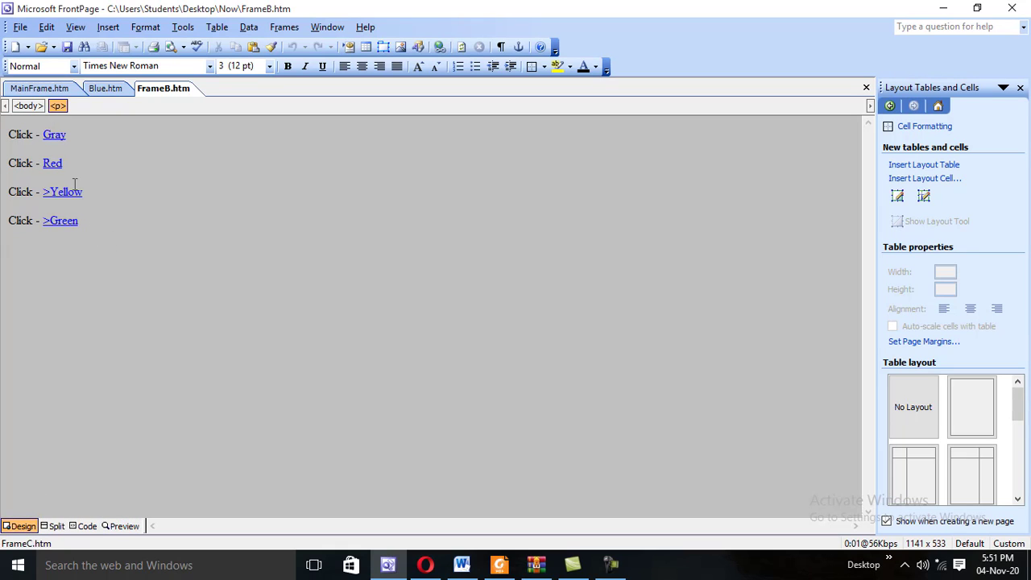
left_click_drag(71, 138, 46, 136)
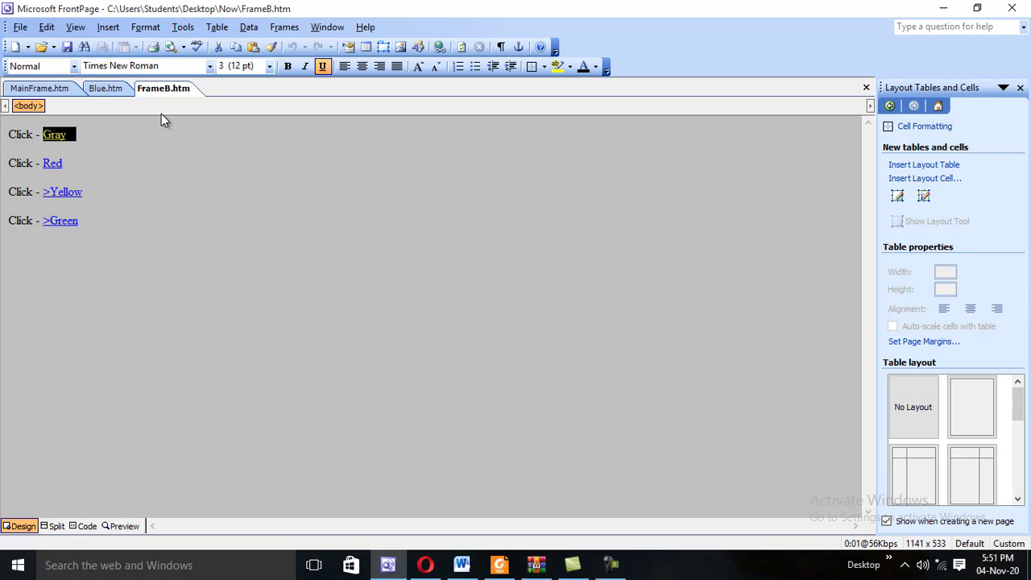
left_click(865, 87)
Close the MainFrame.htm and Blue.htm pages, and open FrameB.htm from the desktop's Testing folder.
left_click(866, 87)
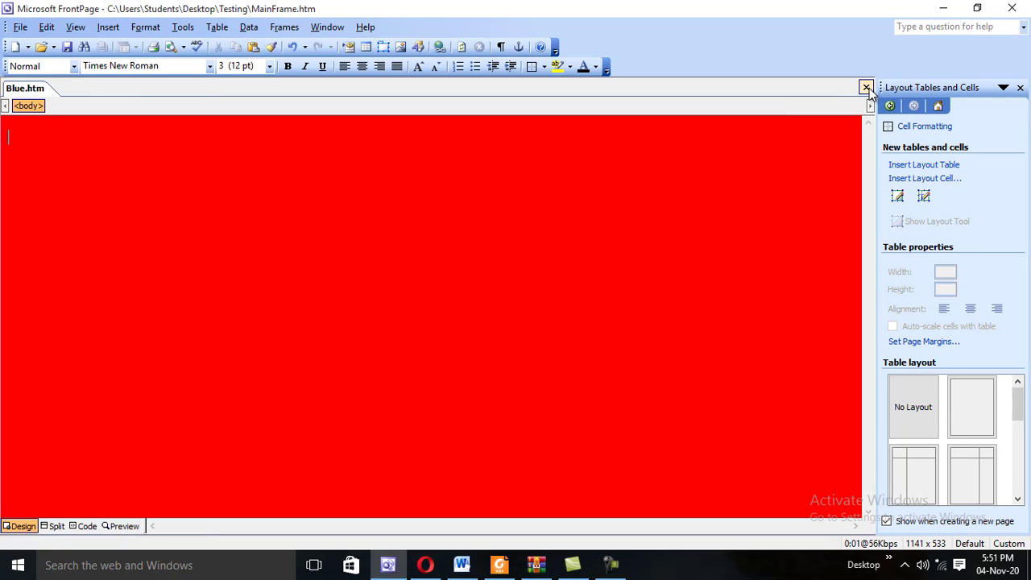
left_click(866, 87)
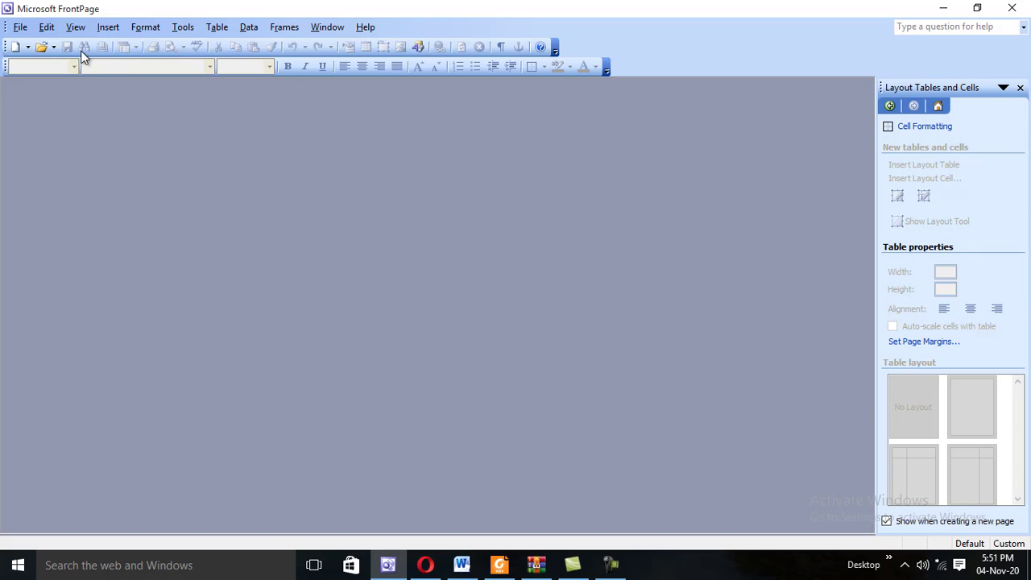
left_click(42, 46)
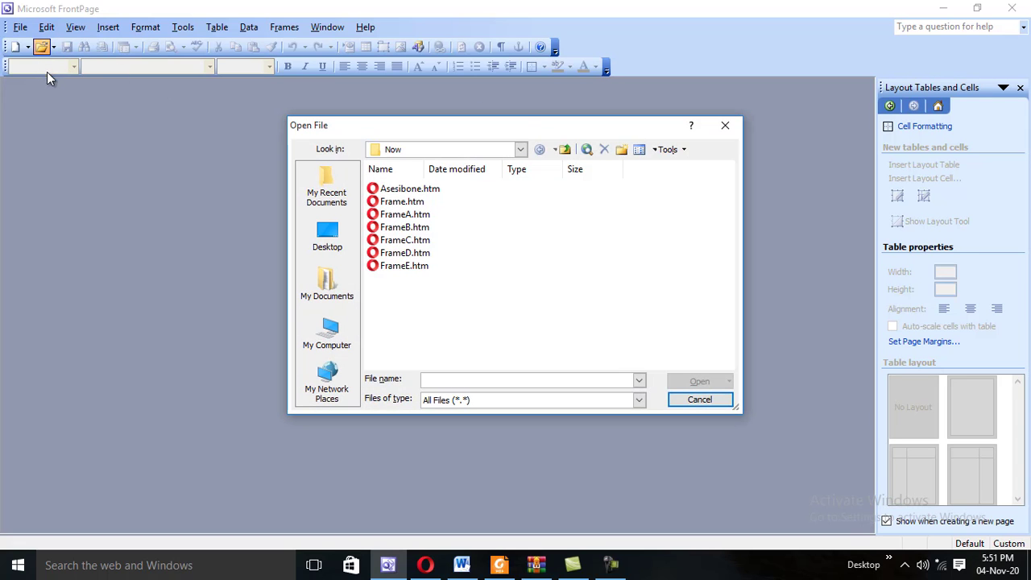
left_click(339, 240)
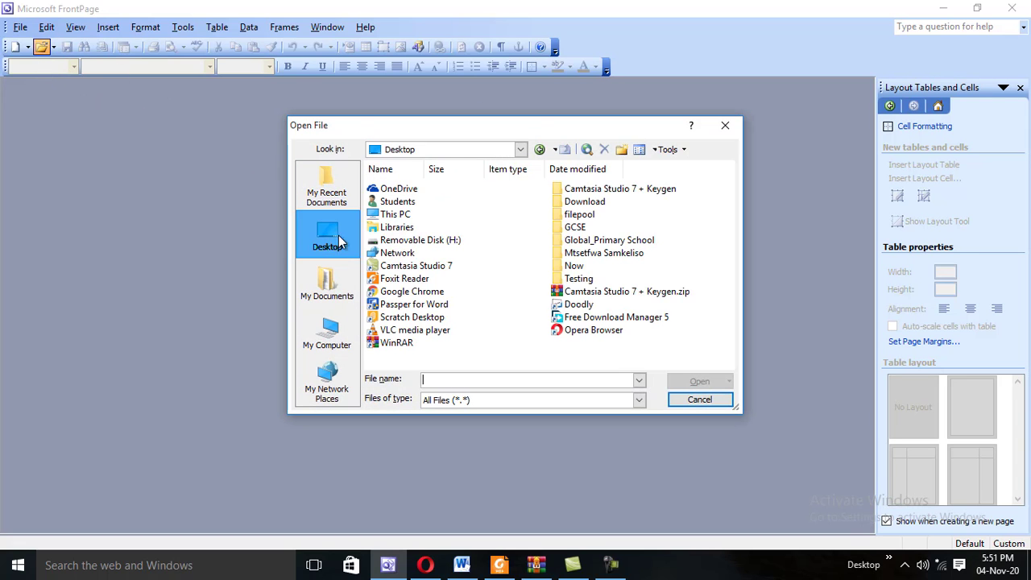
double_click(577, 278)
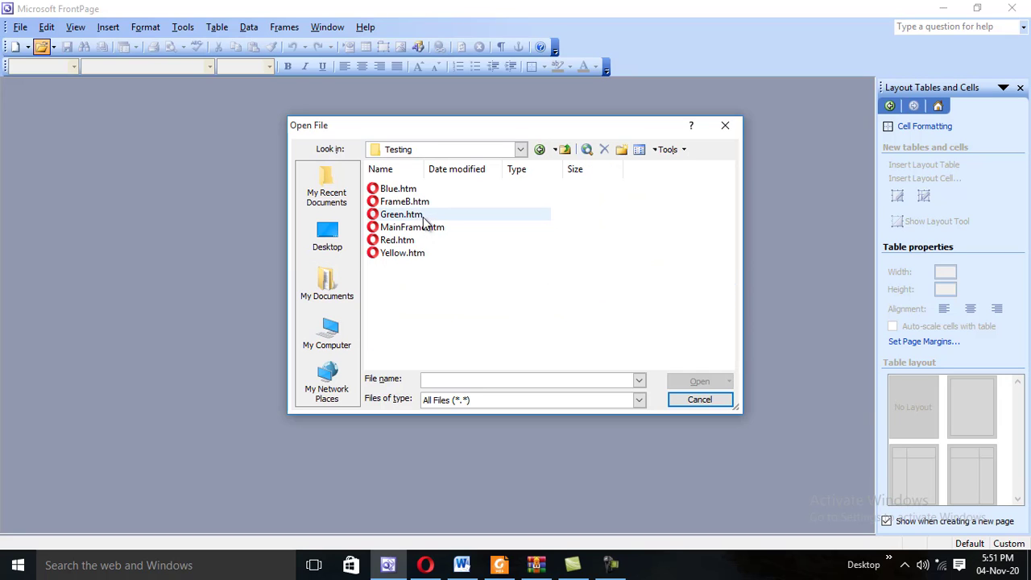
left_click(402, 202)
left_click(693, 382)
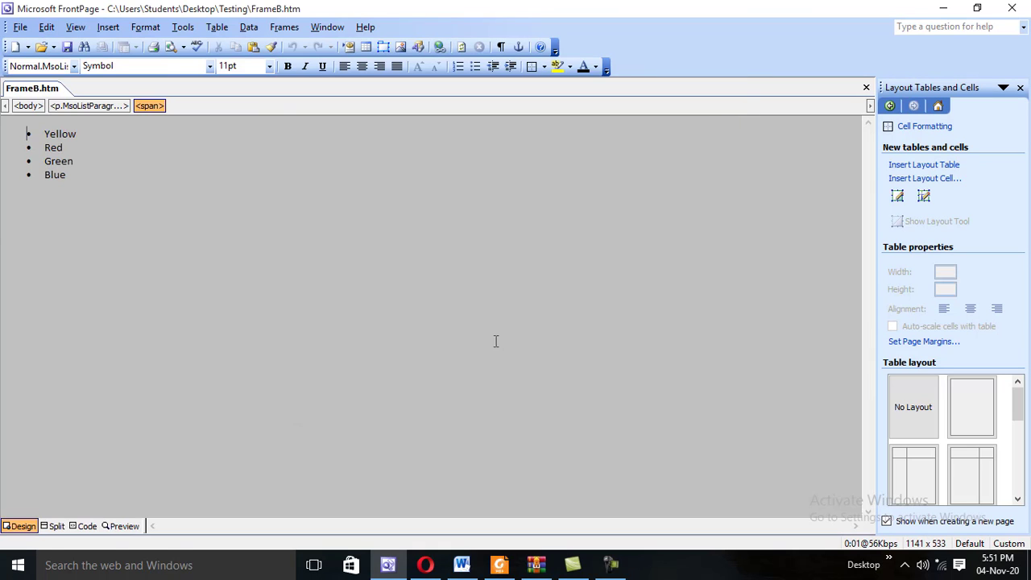
Hyperlink the Yellow list item in FrameB.htm to Yellow.htm, and save the page.
left_click(222, 246)
left_click(81, 135)
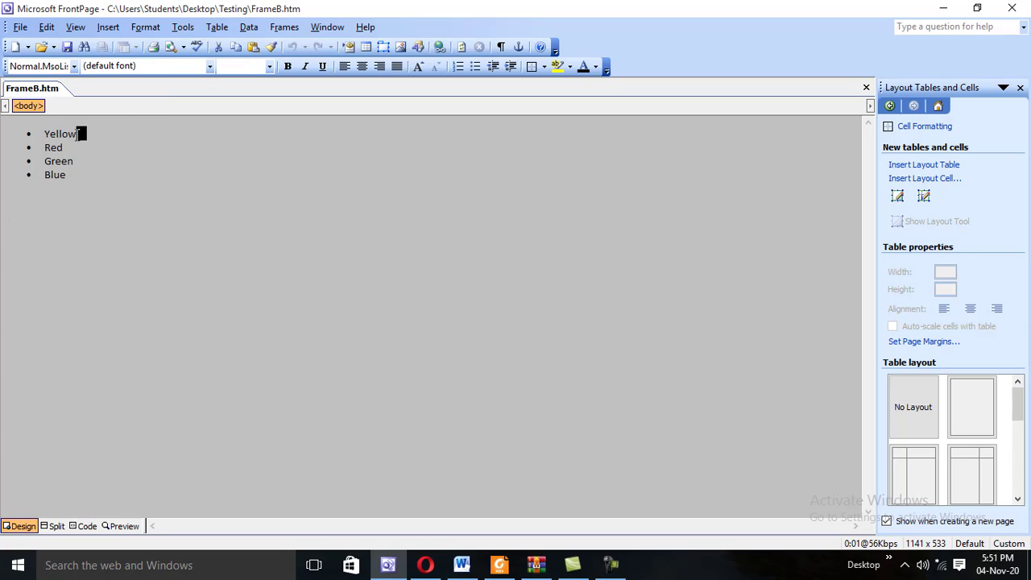
left_click_drag(55, 134, 44, 135)
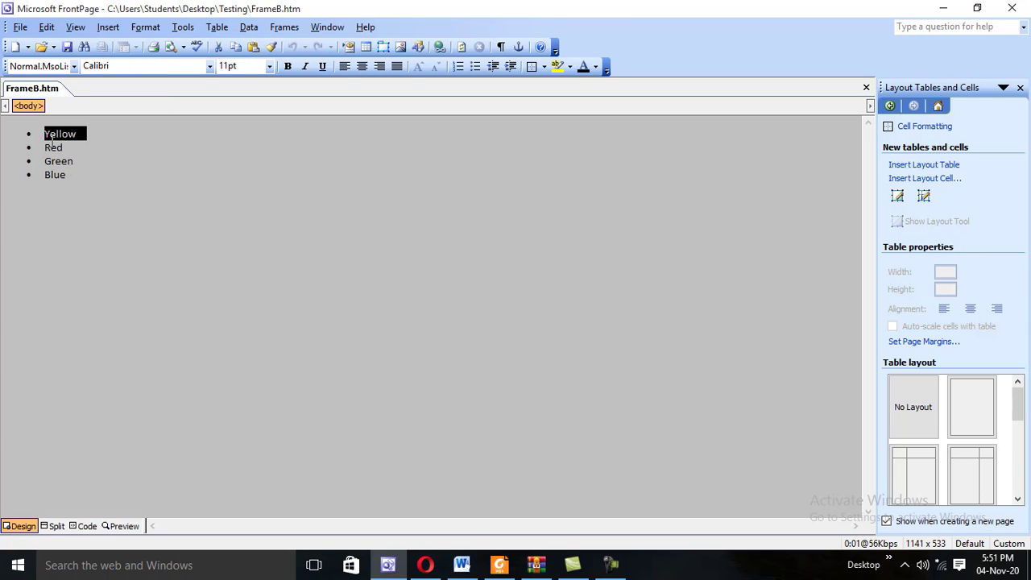
left_click(439, 46)
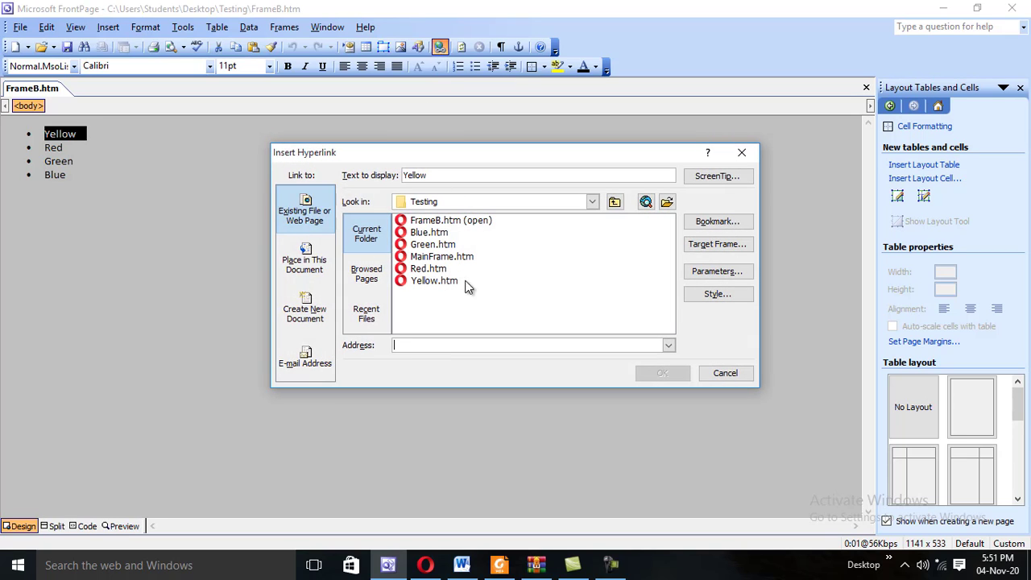
left_click(419, 280)
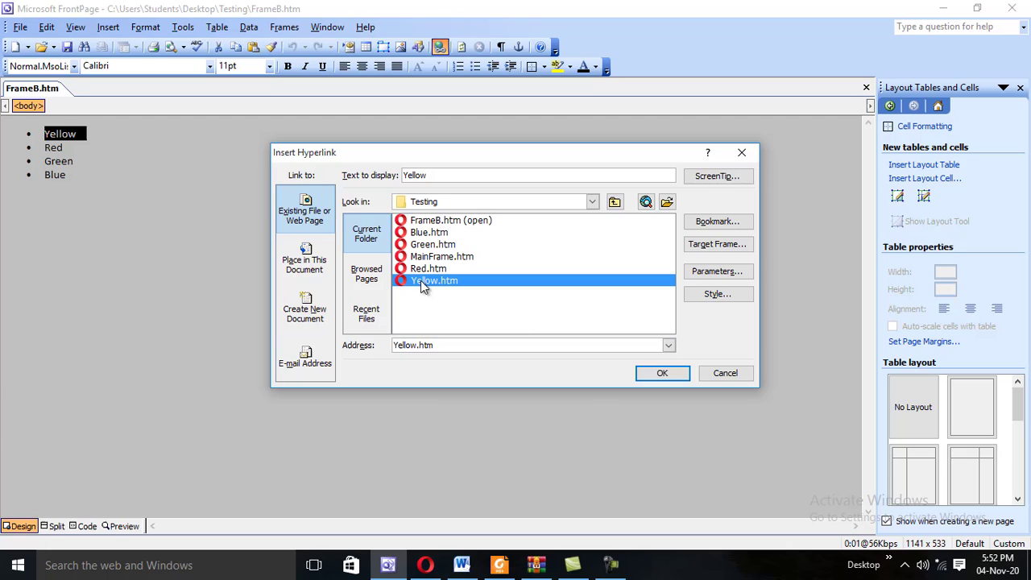
left_click(654, 373)
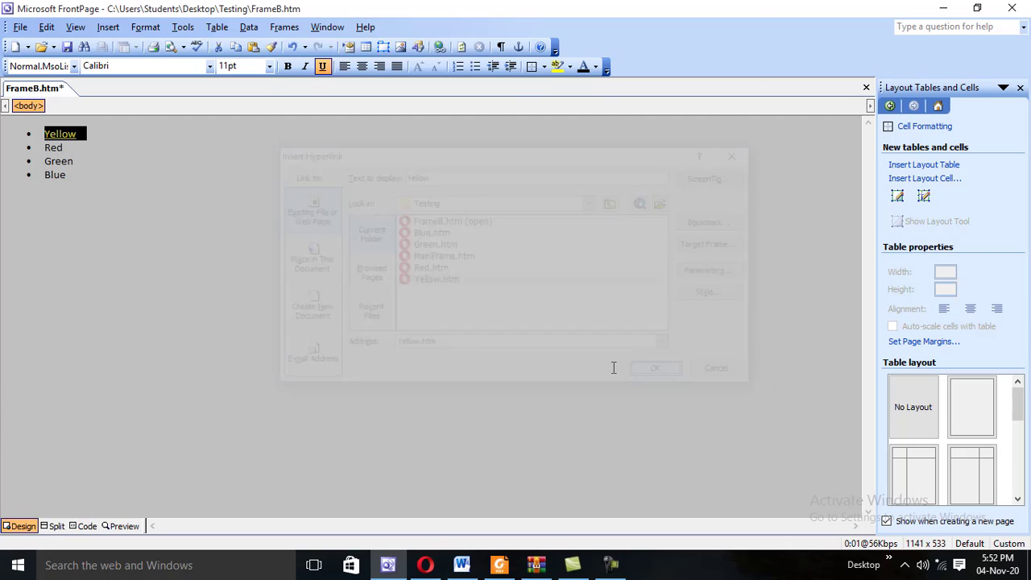
left_click(67, 47)
Hyperlink the Red list item in FrameB.htm to Red.htm, and save the page.
left_click(125, 194)
left_click_drag(65, 149, 46, 148)
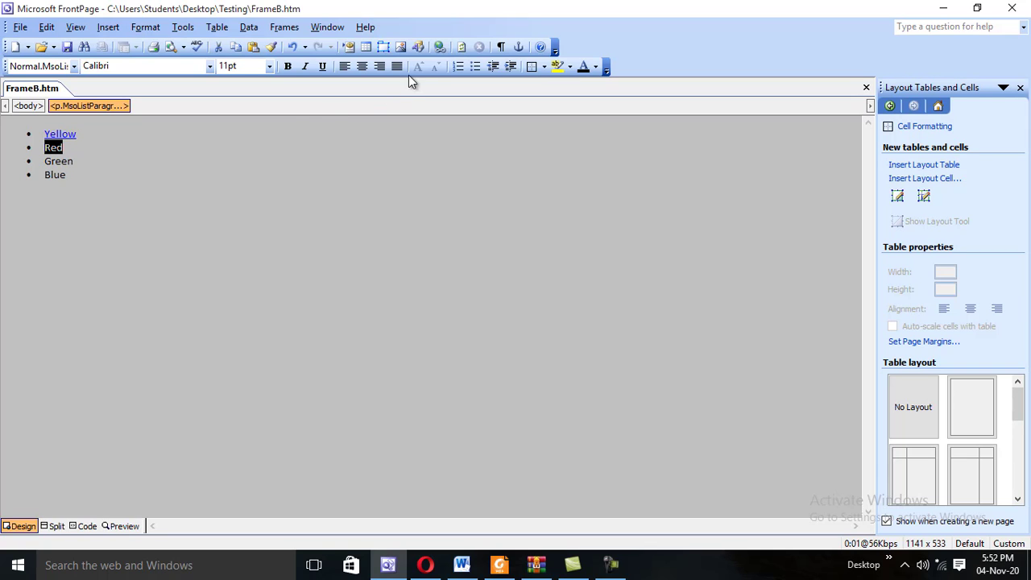
left_click(440, 48)
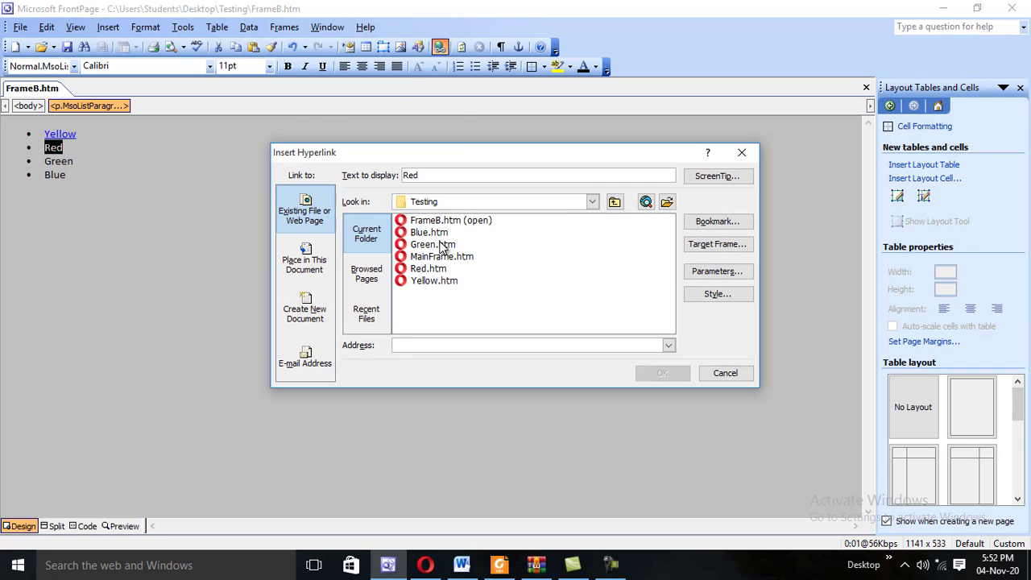
left_click(427, 270)
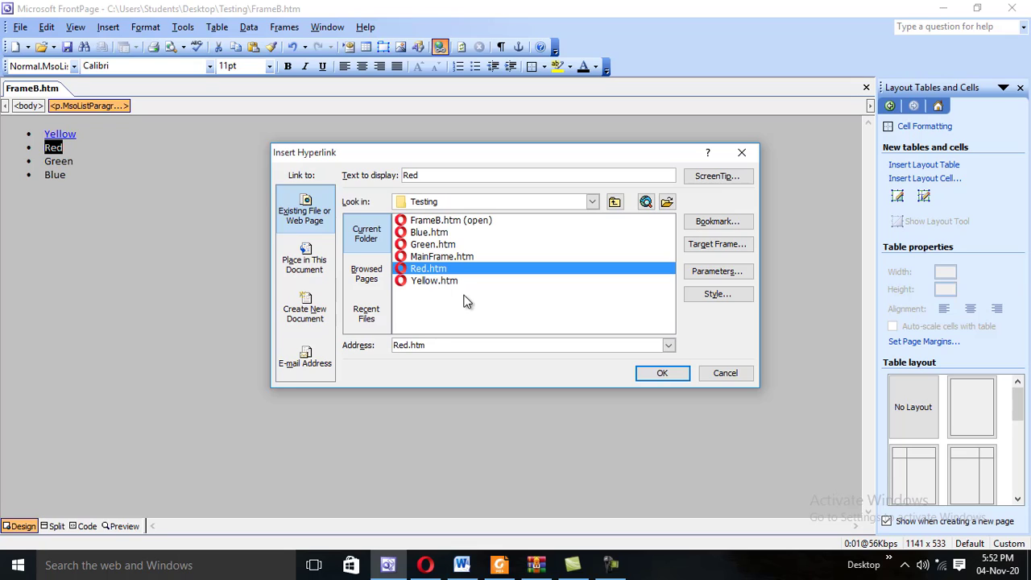
left_click(660, 375)
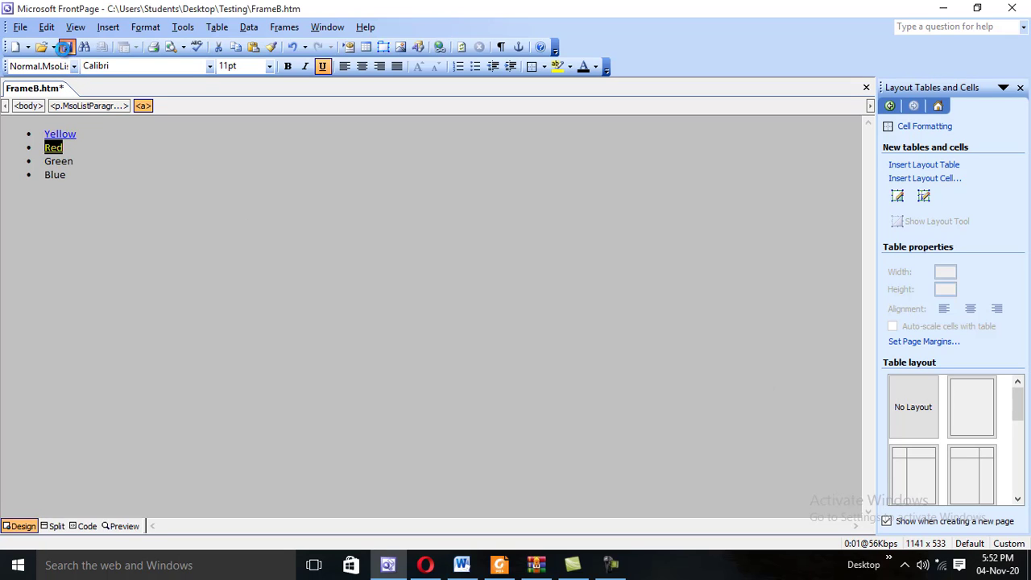
left_click(67, 46)
Preview FrameB.htm in the browser, follow its Yellow link, and close the preview.
left_click(170, 47)
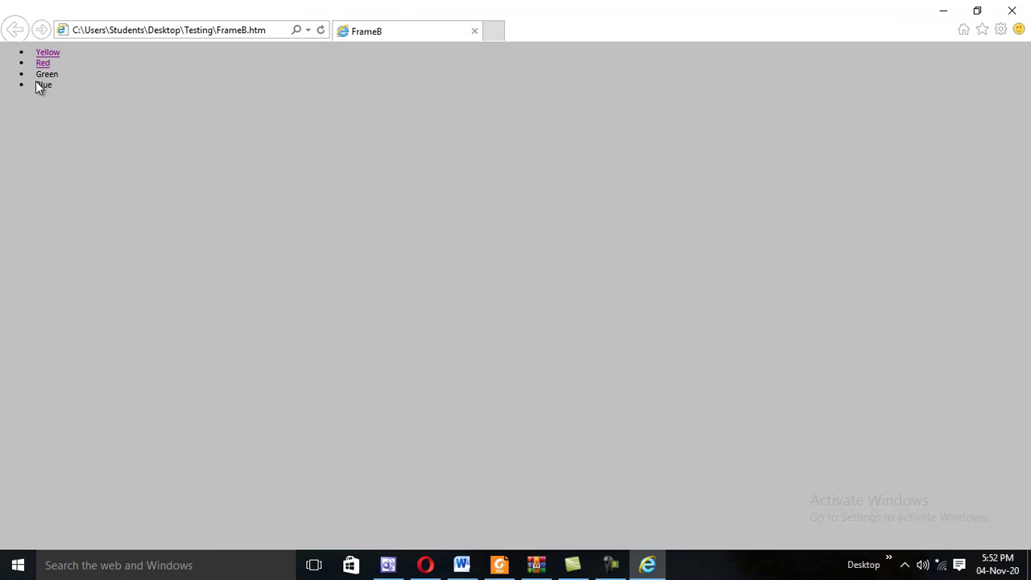
left_click(42, 53)
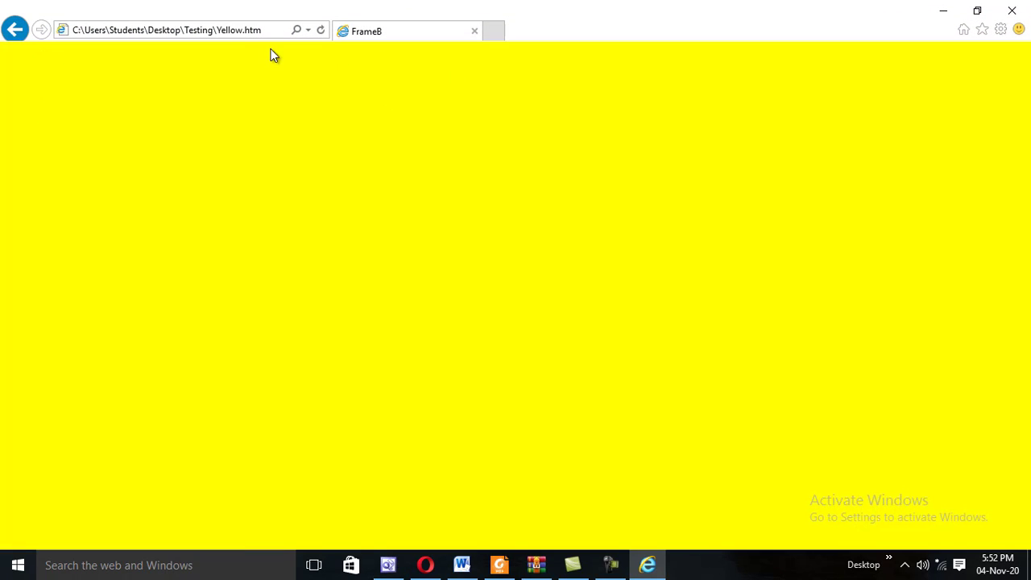
left_click(1008, 9)
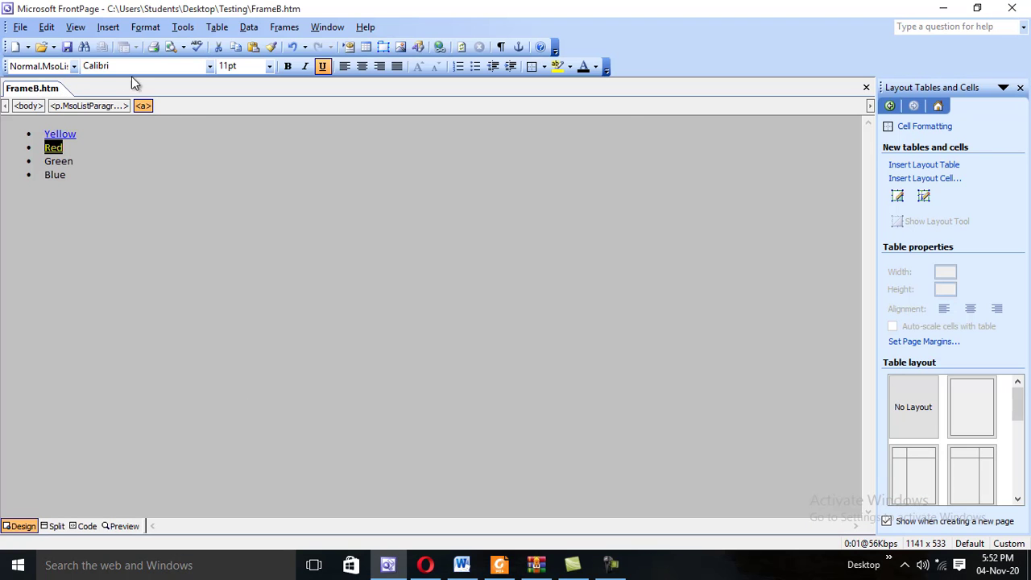
Open MainFrame.htm from the Testing folder.
left_click(53, 47)
left_click(65, 63)
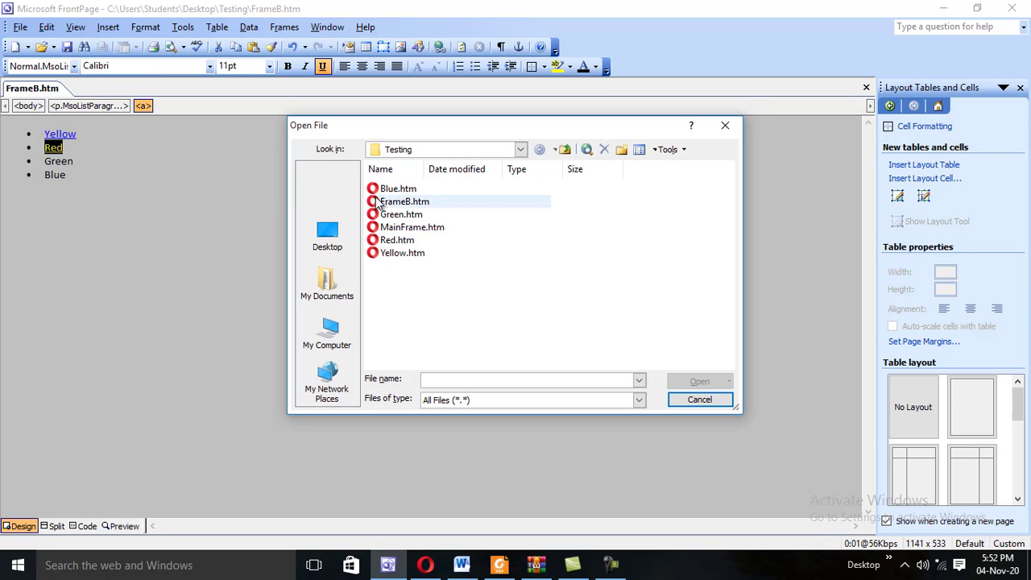
left_click(419, 227)
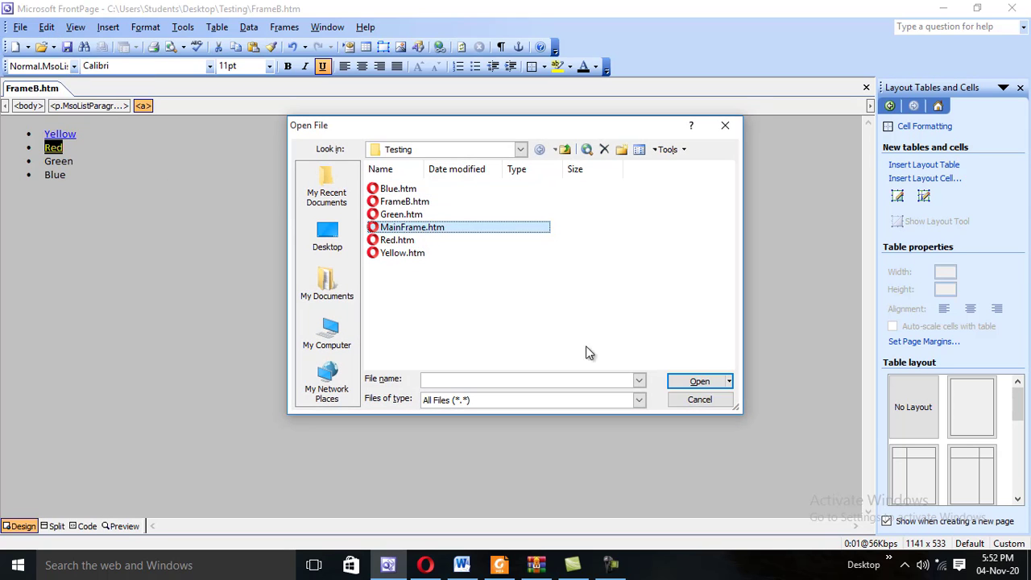
left_click(698, 381)
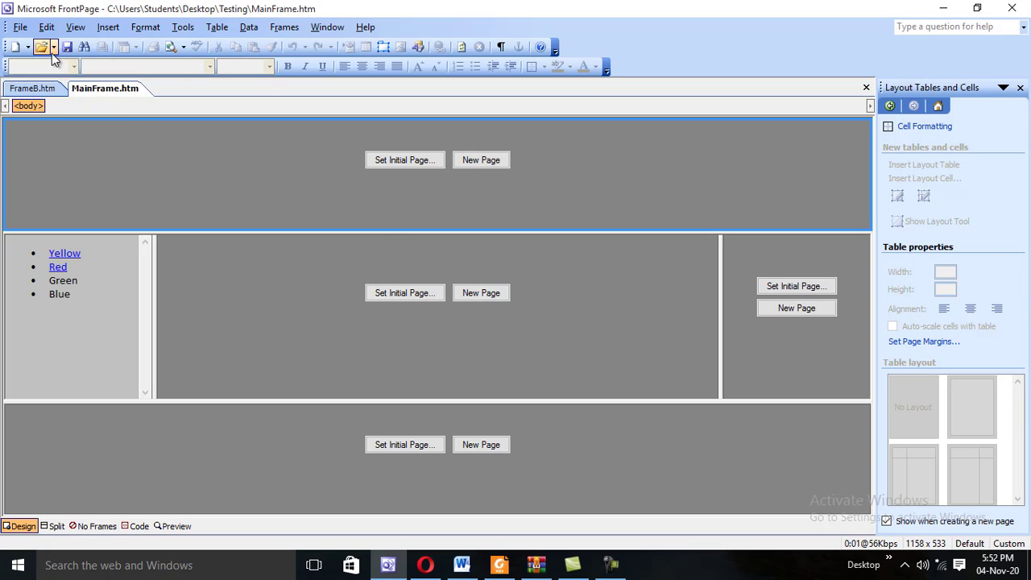
Preview MainFrame.htm in the browser, follow the Yellow link to check which frame it loads in, and close the preview.
left_click(166, 47)
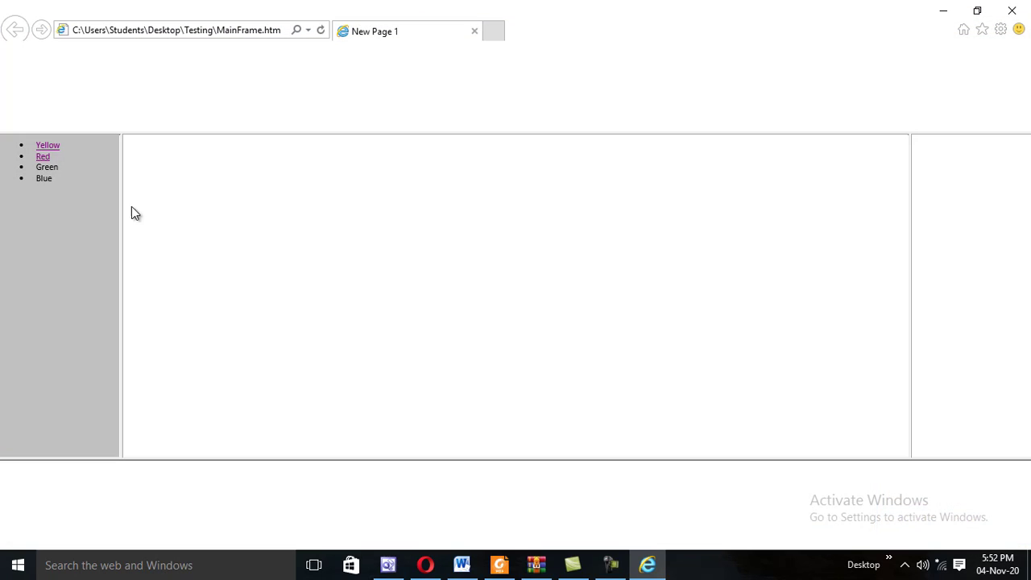
left_click(47, 145)
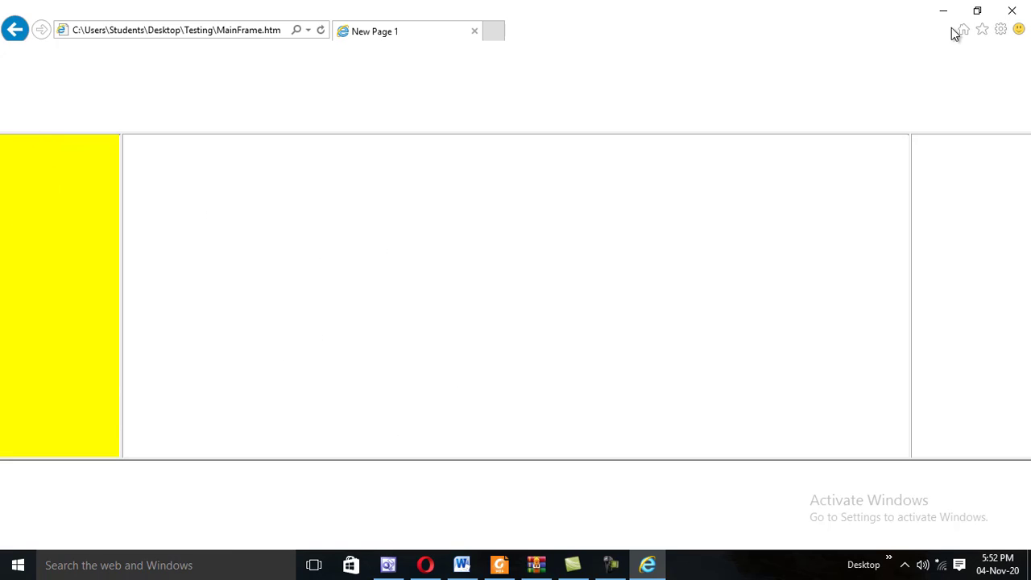
left_click(1011, 10)
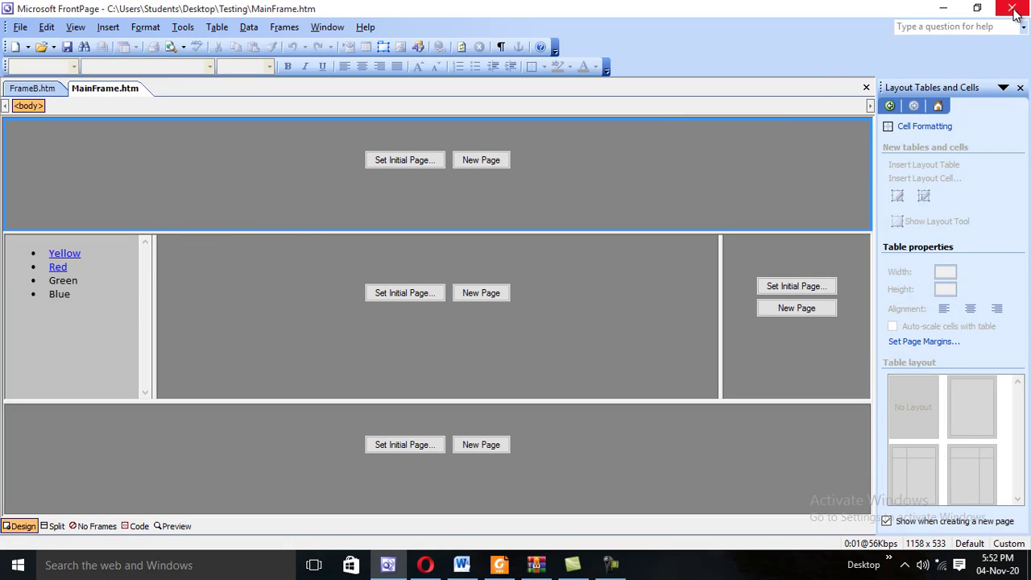
Show the code of FrameB.htm in split view and delete the opening span tags and spaces before the Yellow link.
left_click(32, 88)
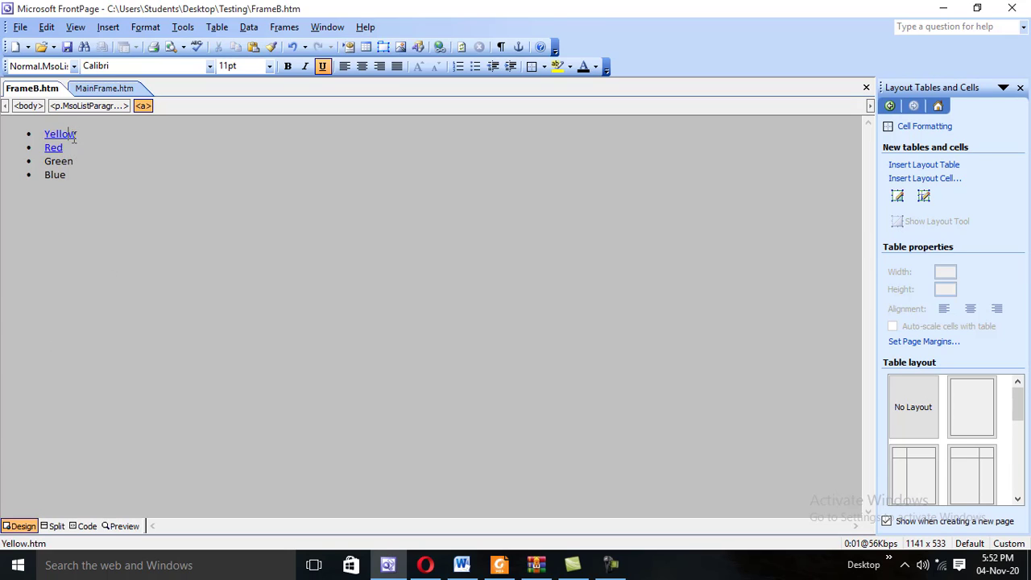
left_click_drag(77, 134, 60, 133)
left_click(52, 526)
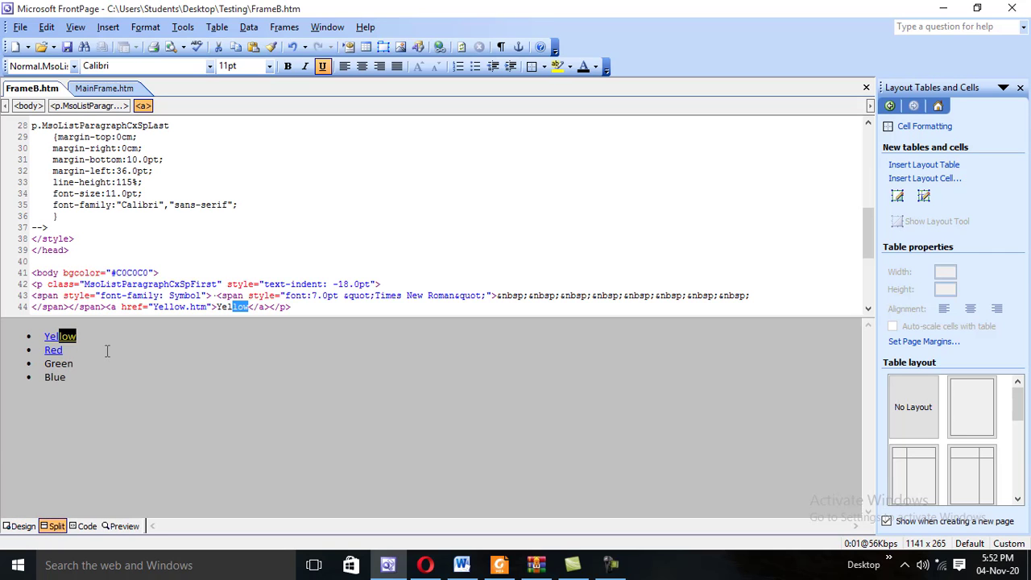
scroll(306, 265, "down", 2)
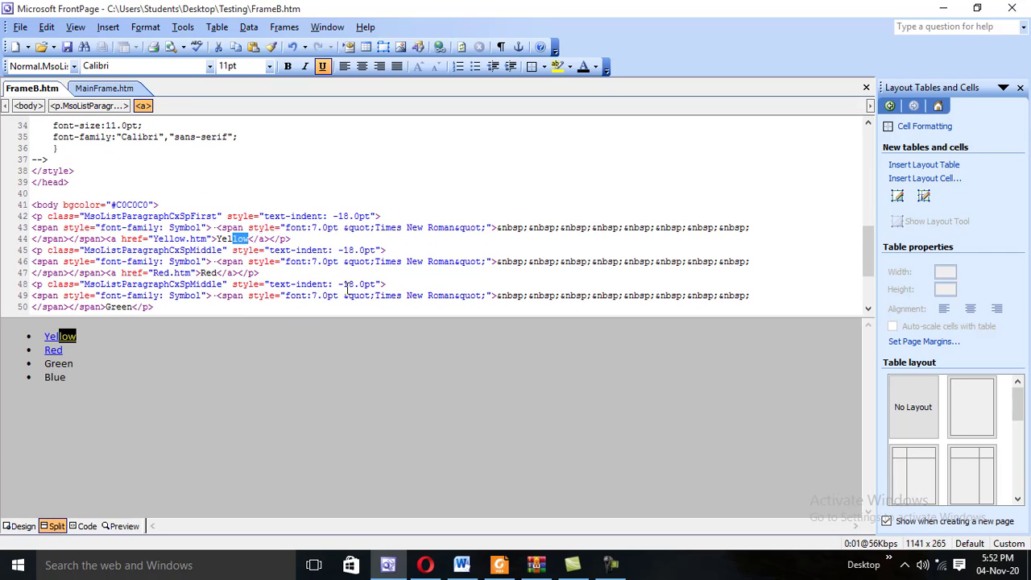
scroll(342, 290, "down", 2)
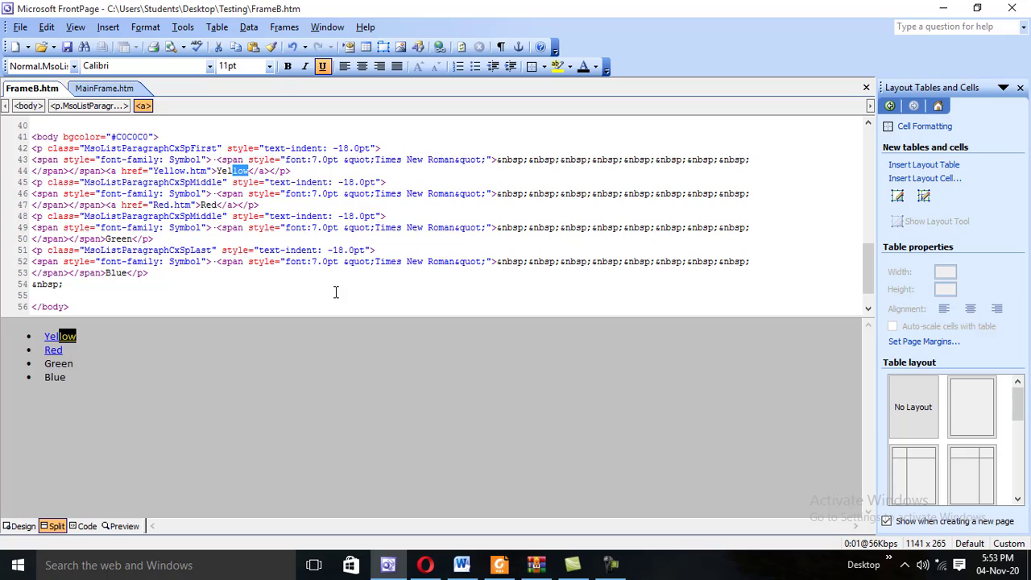
scroll(335, 292, "down", 1)
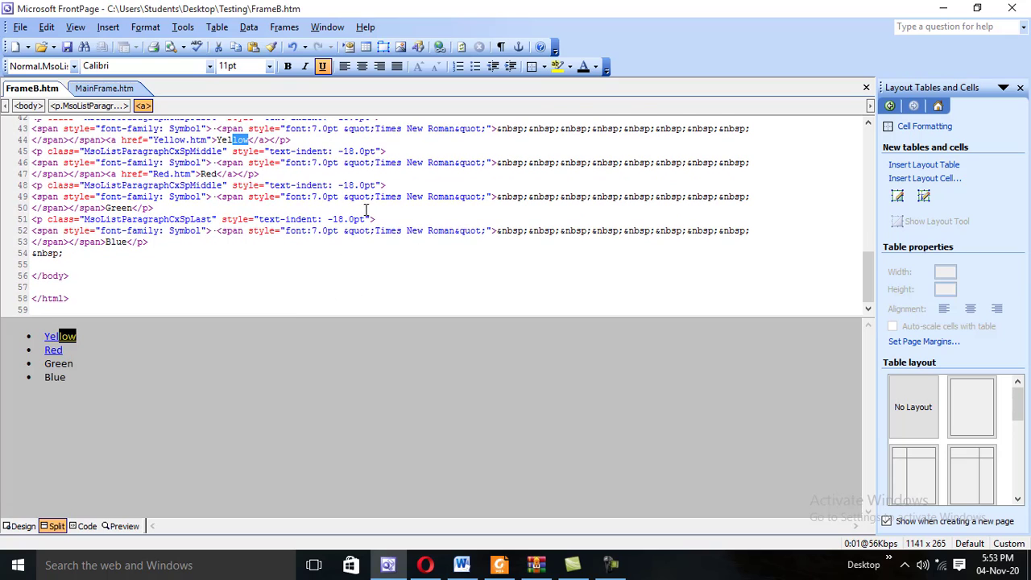
scroll(140, 267, "up", 2)
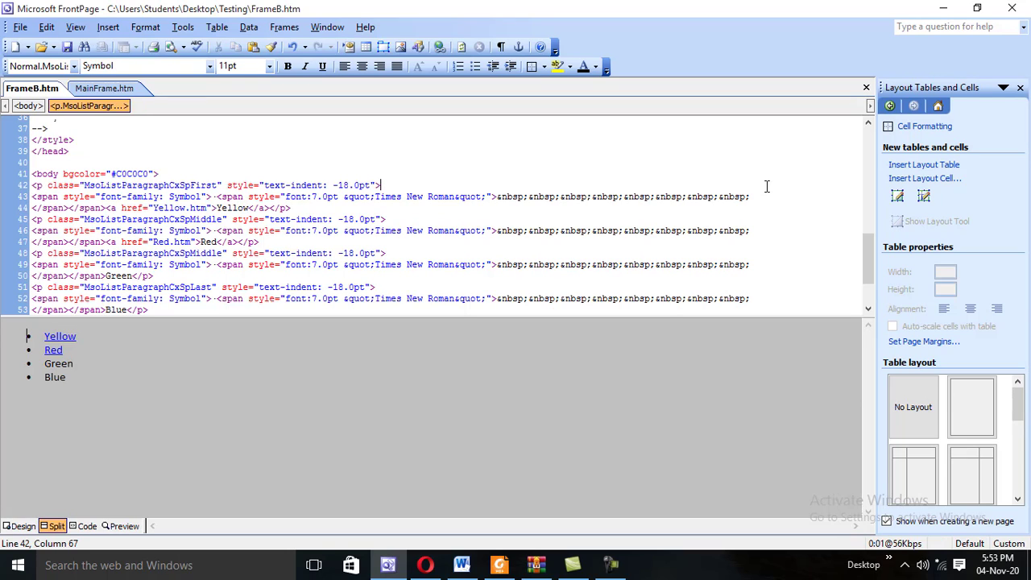
left_click_drag(750, 197, 32, 197)
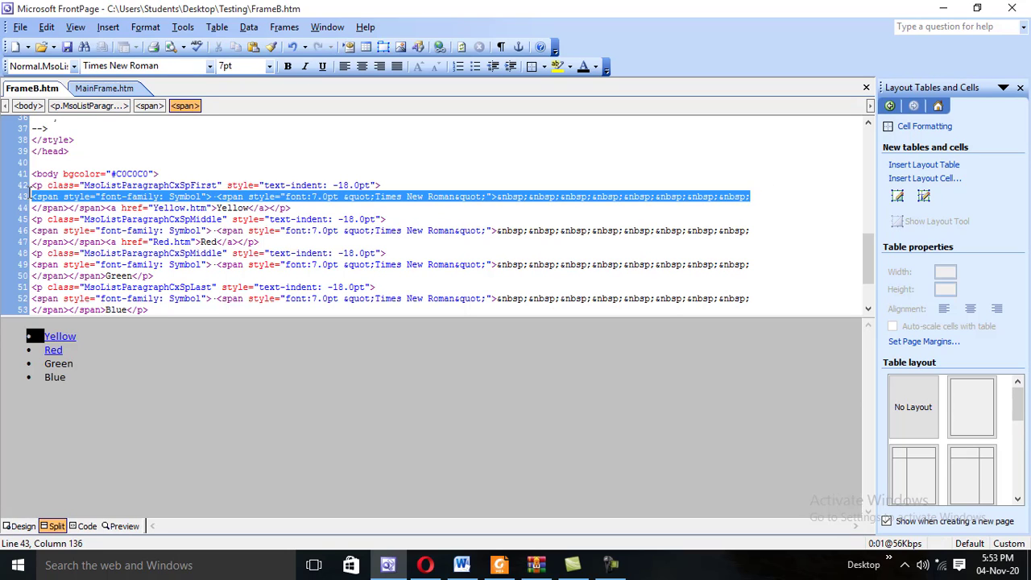
key("Delete")
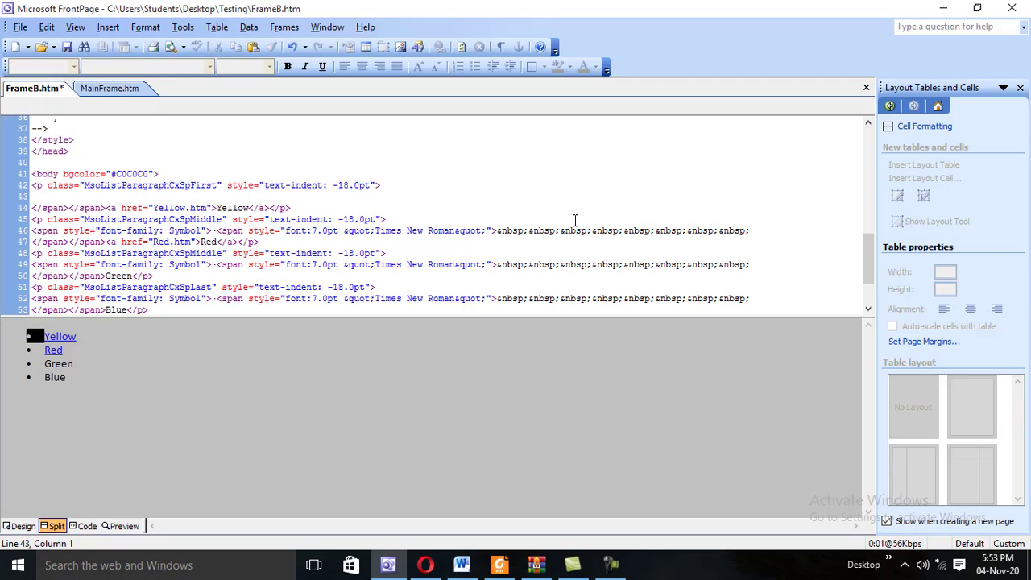
Delete the opening span tags with their spaces and the MsoListParagraphCxSpMiddle paragraph tag before the Red link.
left_click_drag(762, 221, 100, 231)
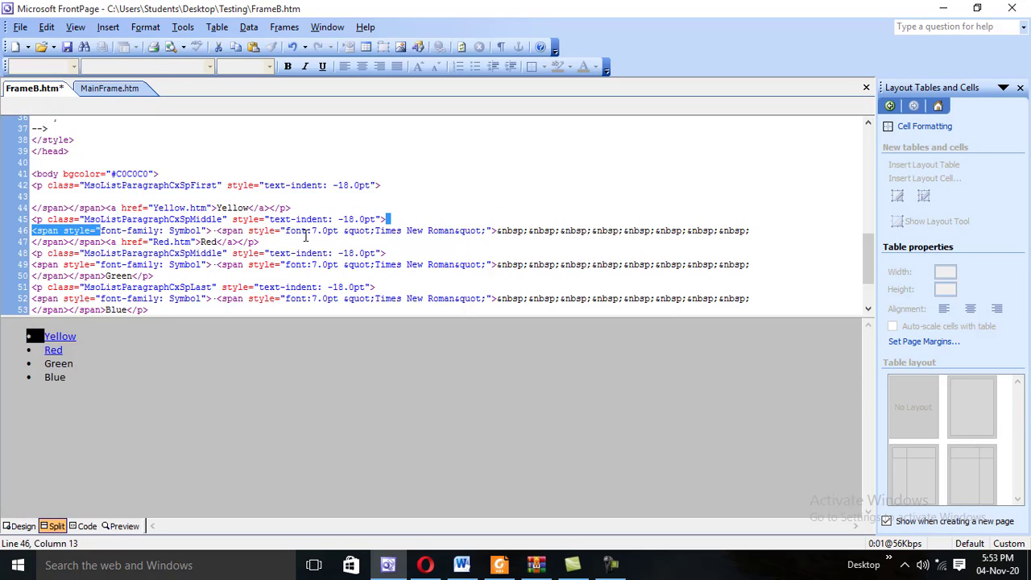
left_click_drag(749, 230, 506, 229)
left_click_drag(68, 231, 31, 232)
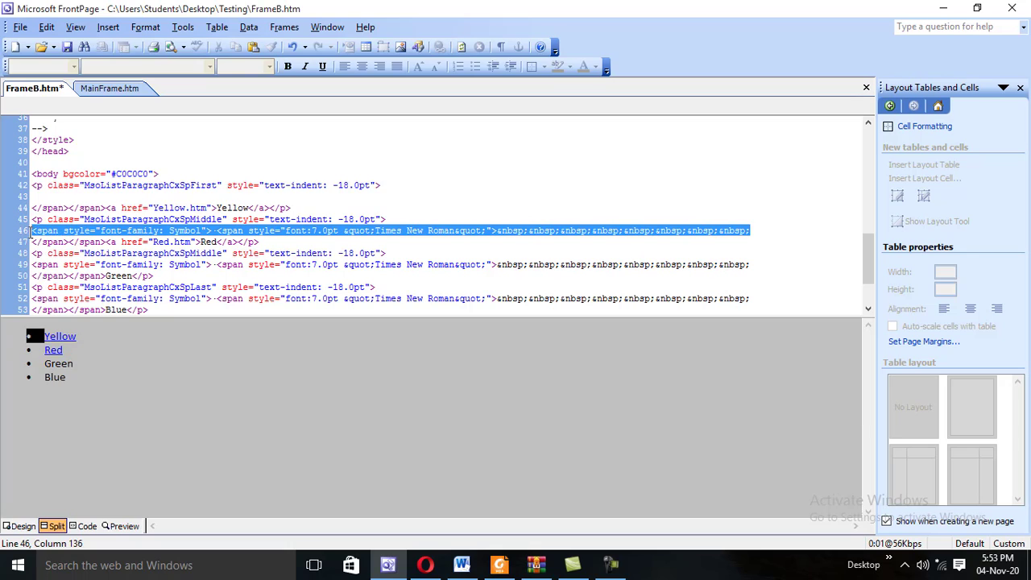
key("Delete")
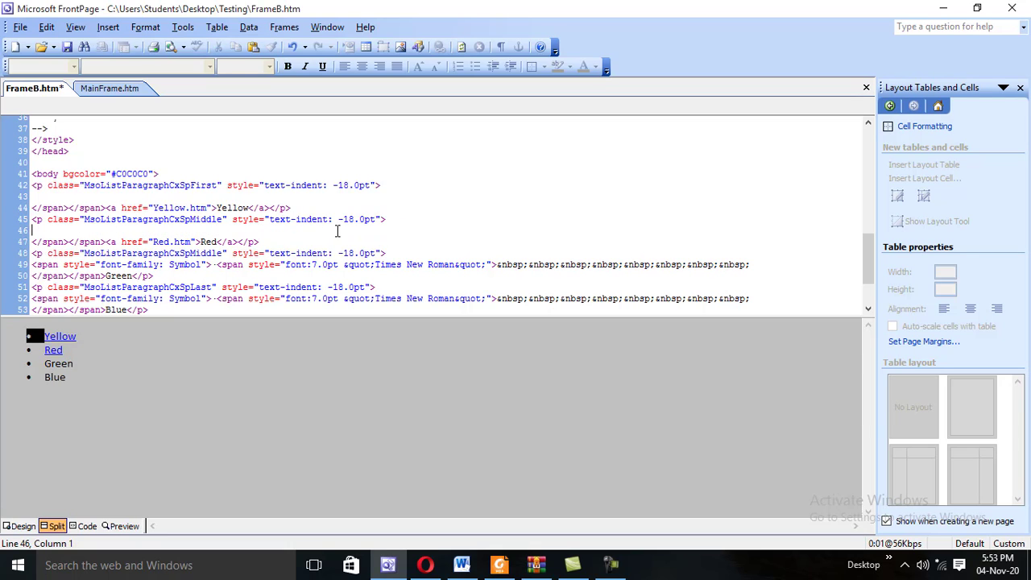
left_click_drag(395, 221, 3, 224)
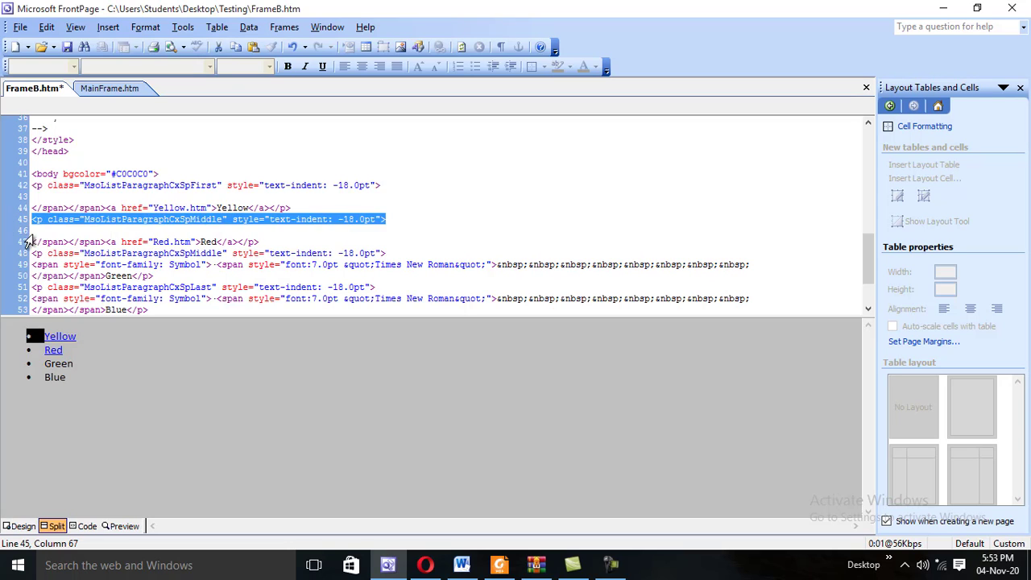
key("Delete")
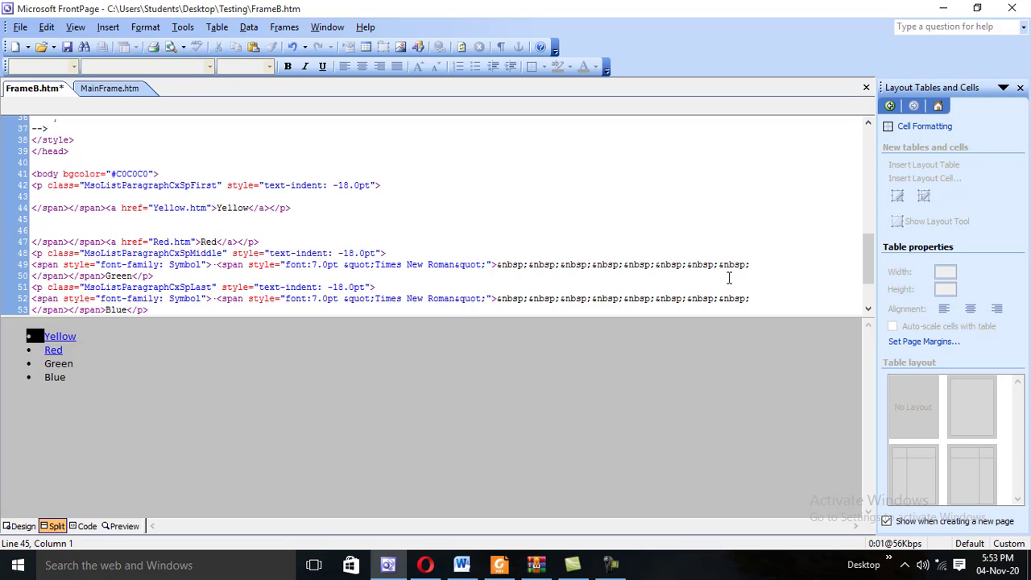
Delete the opening paragraph and span tags with their spaces before the Green and Blue items in the code.
left_click_drag(757, 264, 11, 262)
key("Delete")
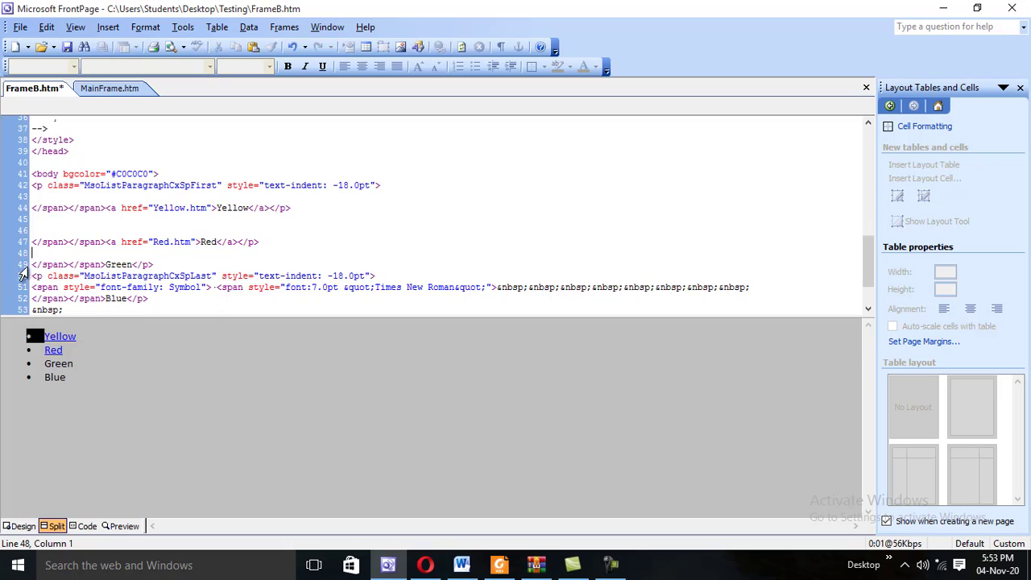
left_click(751, 286)
left_click_drag(751, 286, 28, 275)
key("Delete")
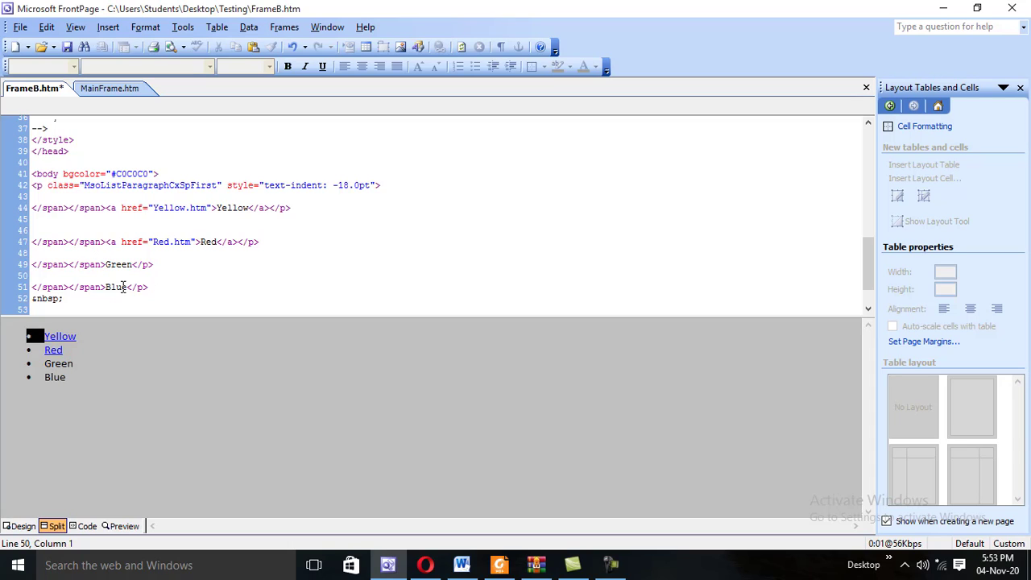
Remove the blank code lines between the Yellow, Red, Green and Blue items.
left_click(100, 229)
key("Delete")
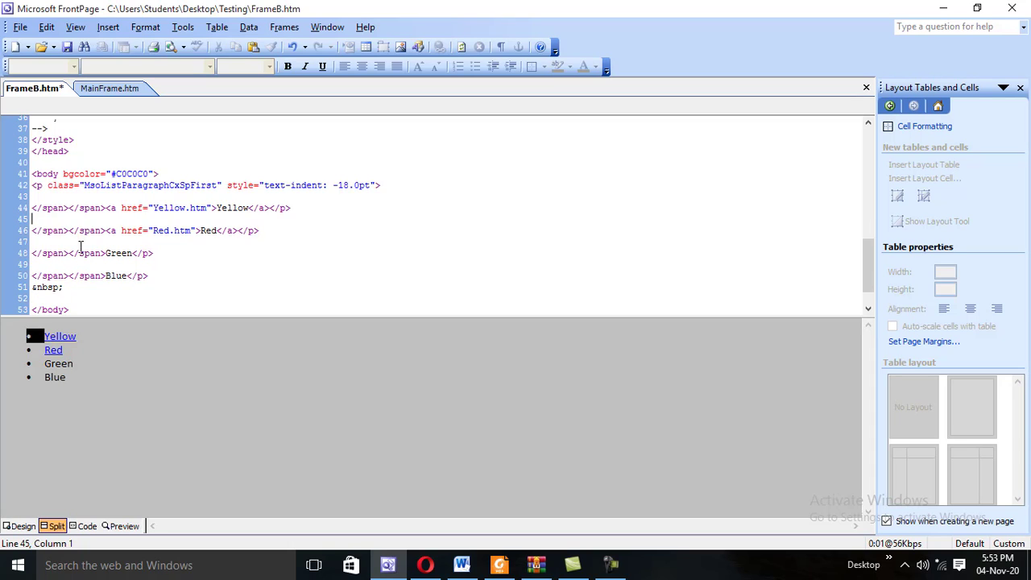
key("BackSpace")
left_click(63, 253)
key("BackSpace")
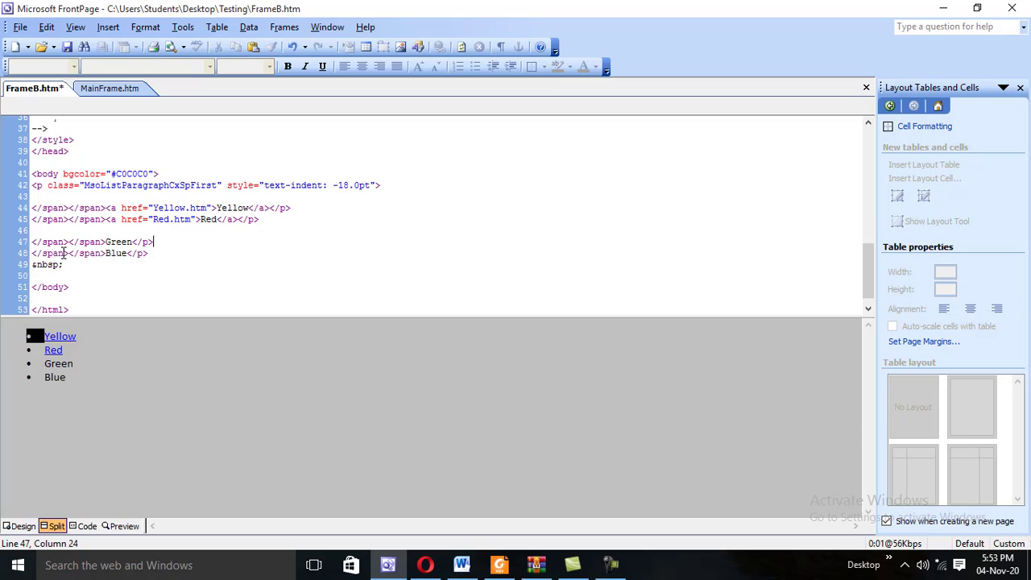
left_click(61, 233)
key("BackSpace")
Delete the MsoListParagraphCxSpFirst paragraph tag and blank lines above the Yellow link, then save FrameB.htm and refresh its design view.
left_click(53, 199)
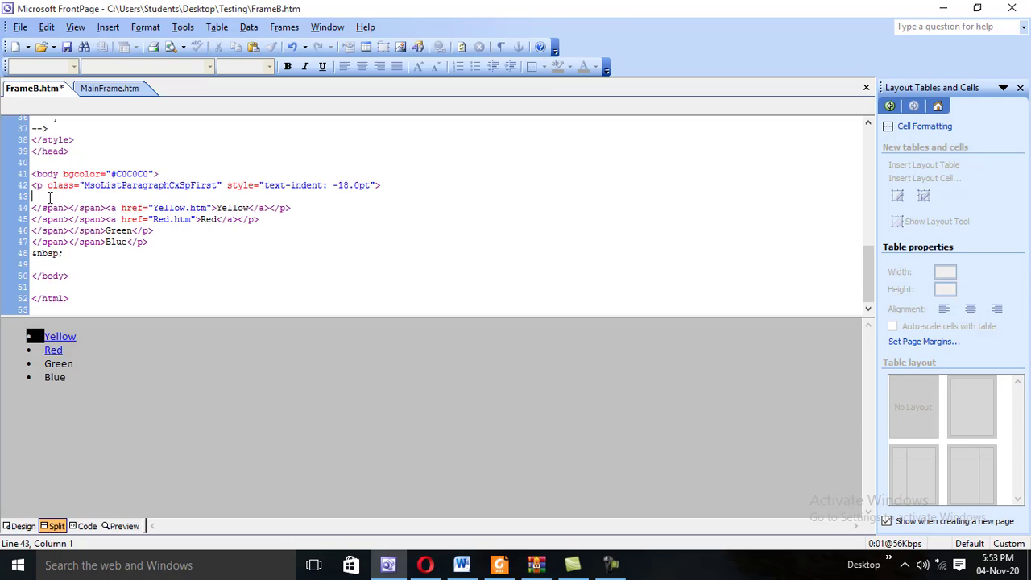
left_click_drag(388, 185, 20, 185)
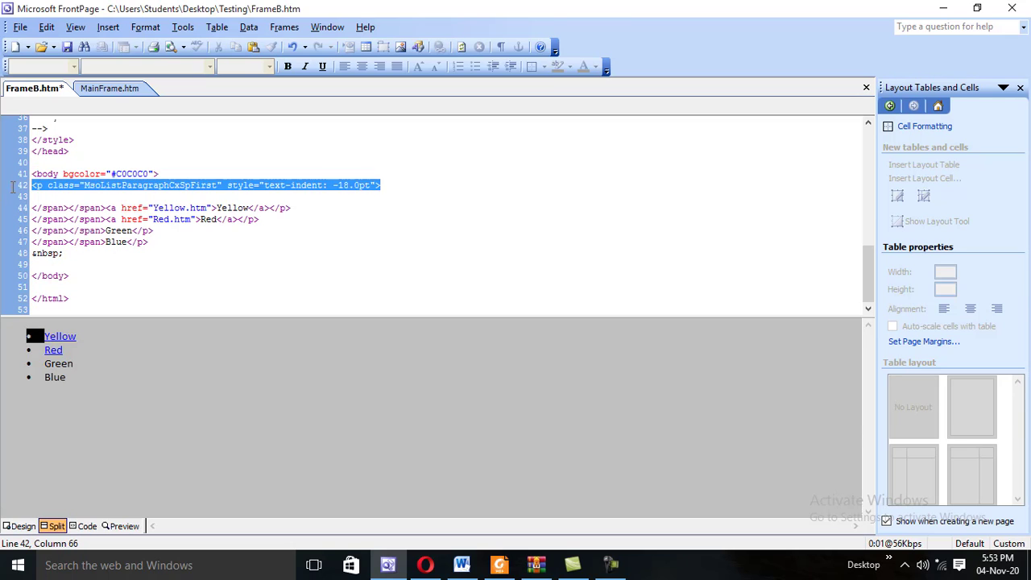
key("Delete")
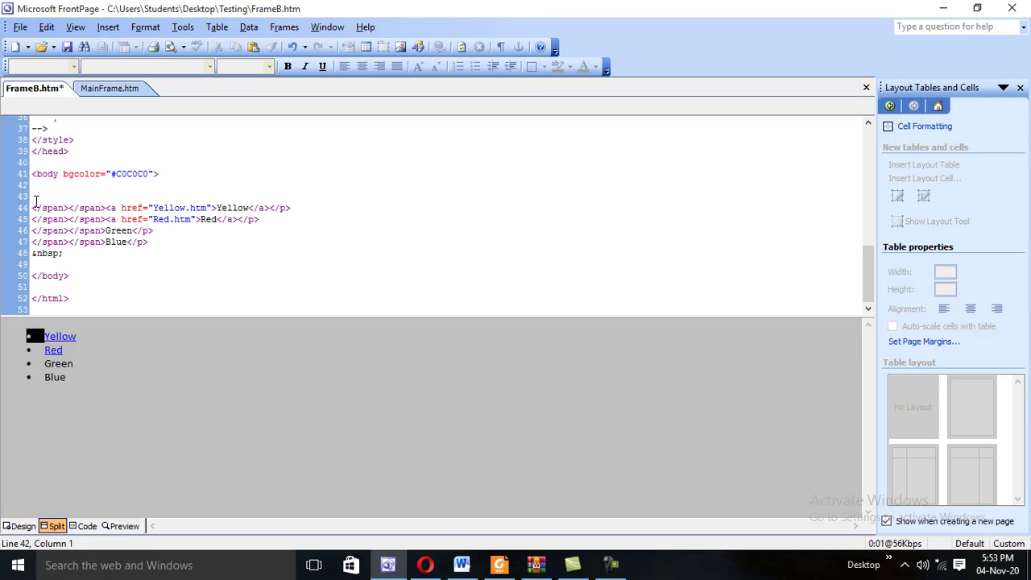
key("Delete")
key("Delete")
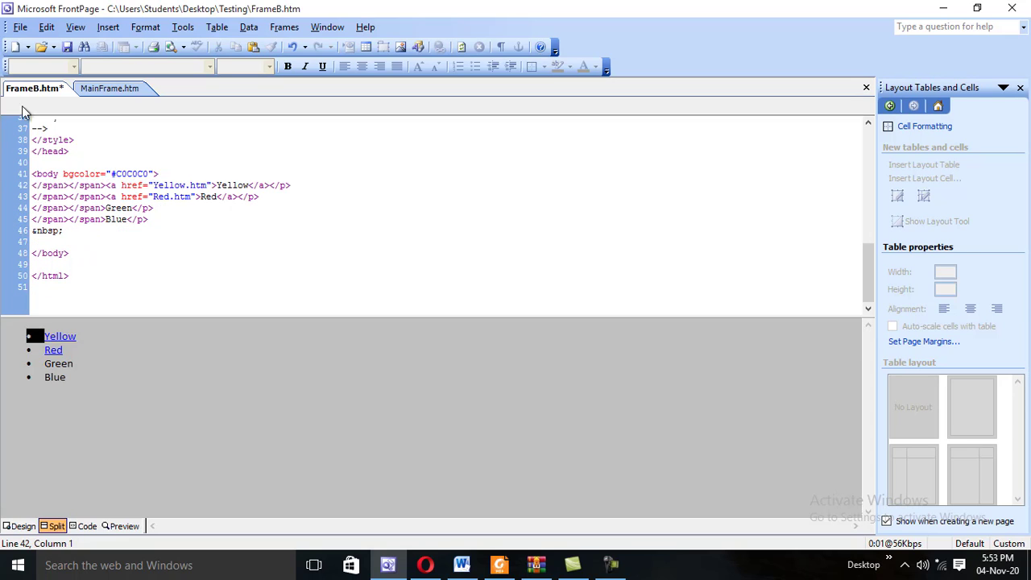
left_click(68, 46)
left_click(49, 384)
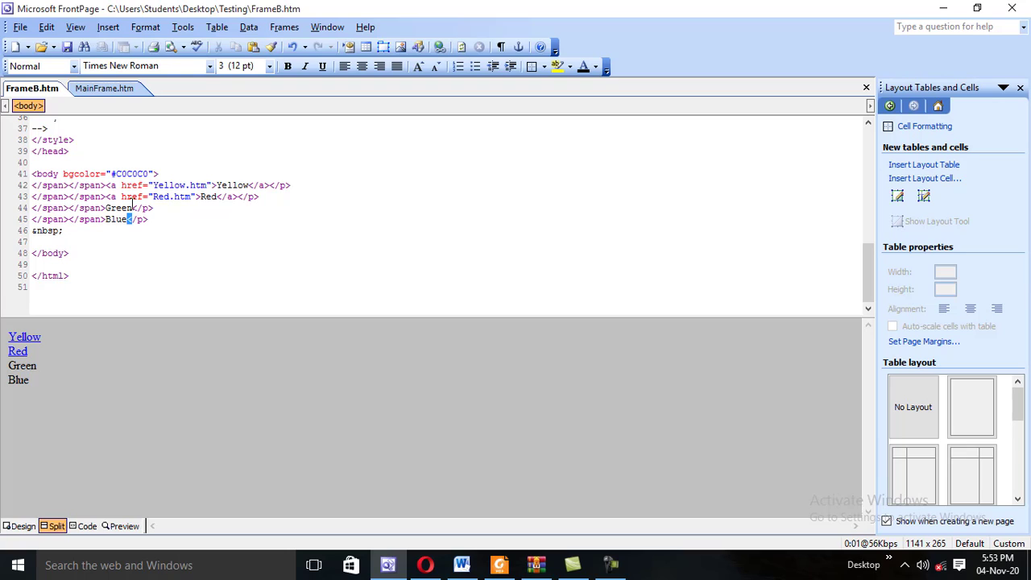
Add a target attribute with empty quotes to the Yellow link's opening tag in the FrameB.htm code.
left_click(212, 184)
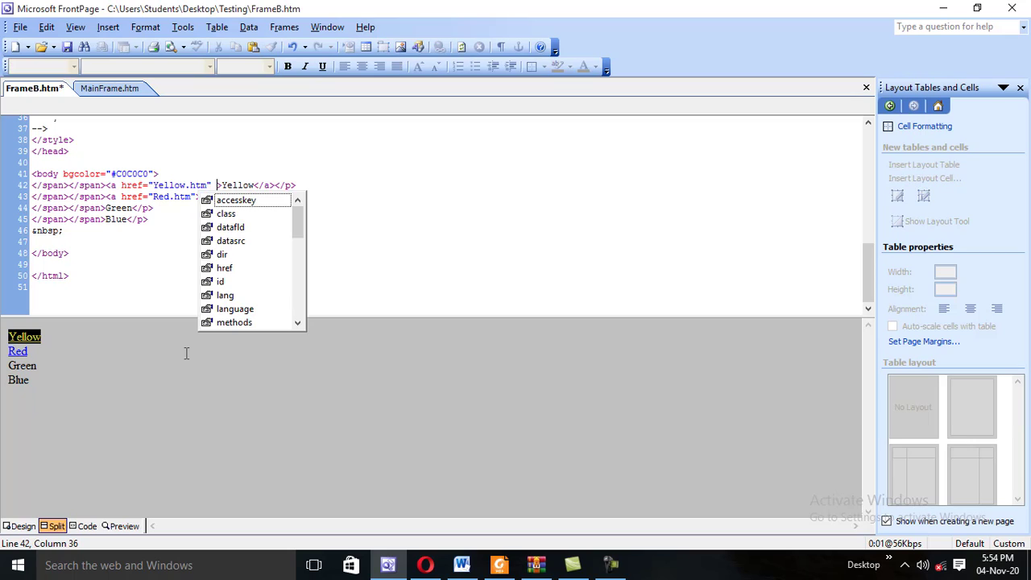
type("ta")
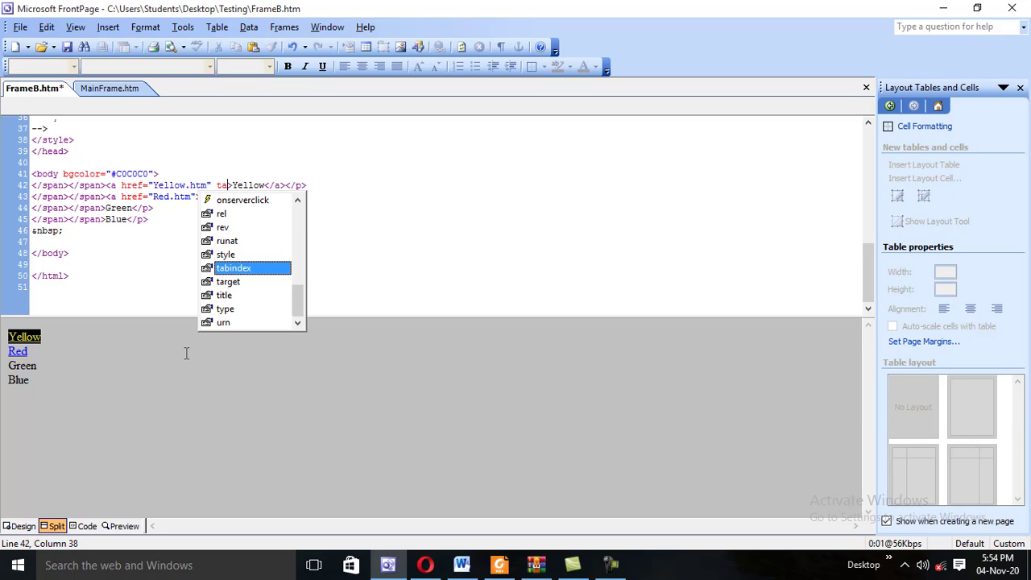
double_click(231, 282)
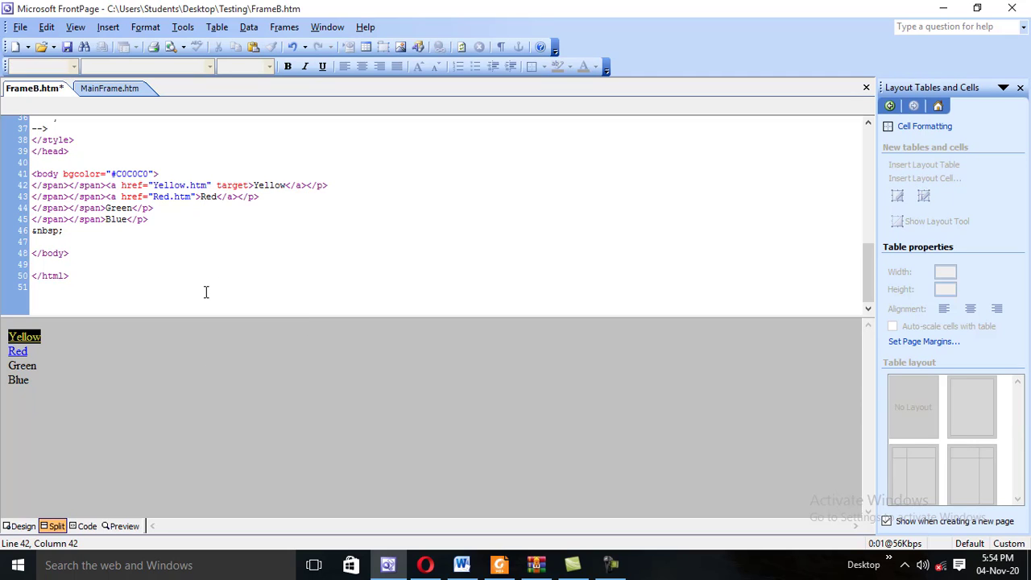
type("=")
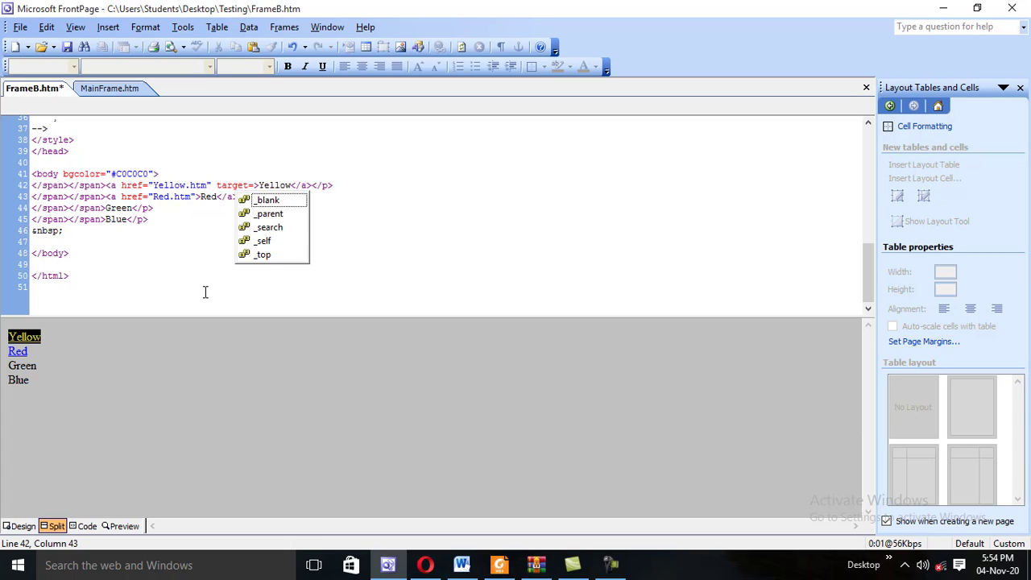
type("\"\"")
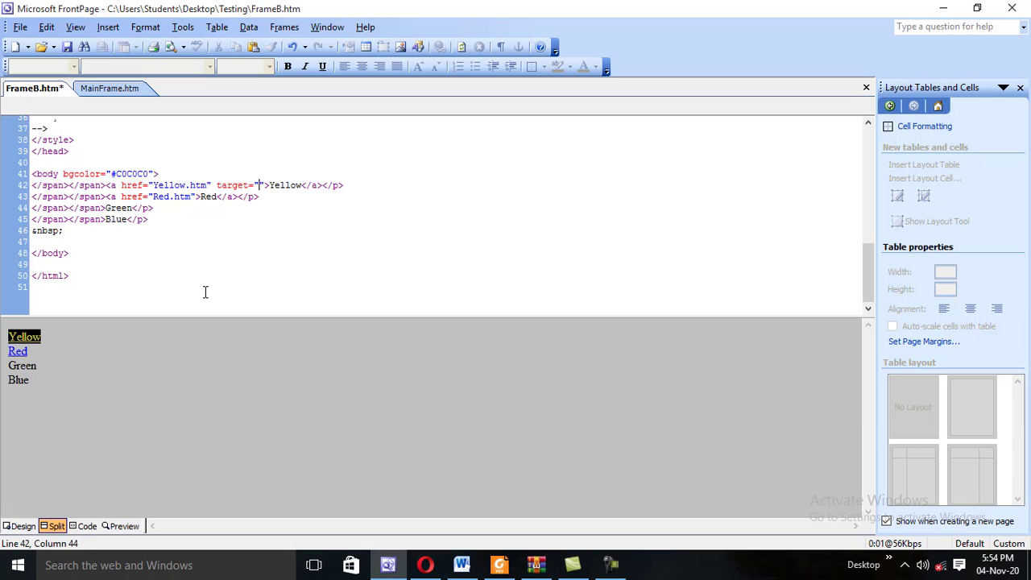
Copy the frame name FrameC from the MainFrame.htm code into the Yellow link's target attribute and save FrameB.htm.
left_click(112, 91)
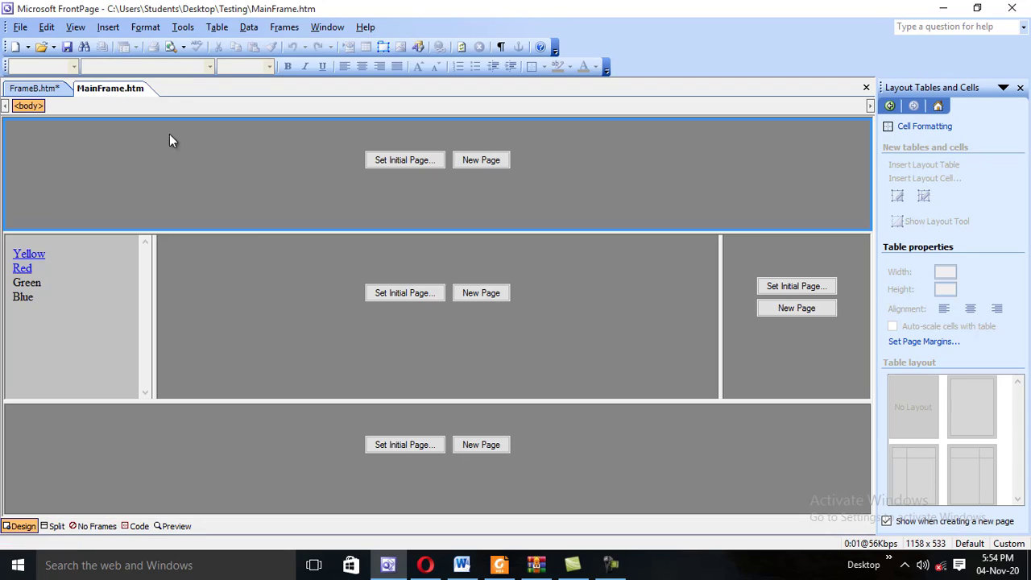
left_click(56, 526)
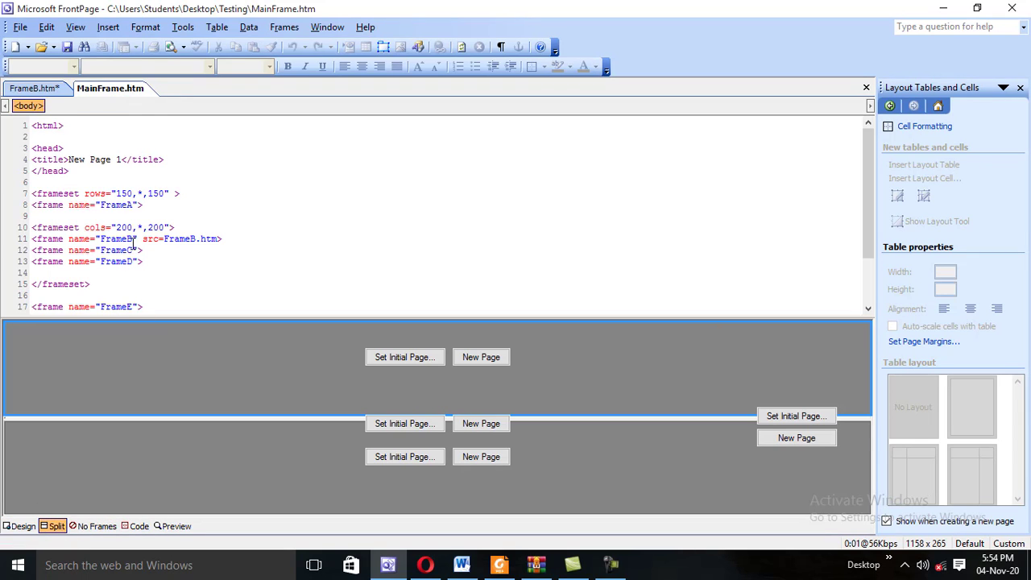
left_click_drag(134, 250, 99, 250)
key("ctrl+c")
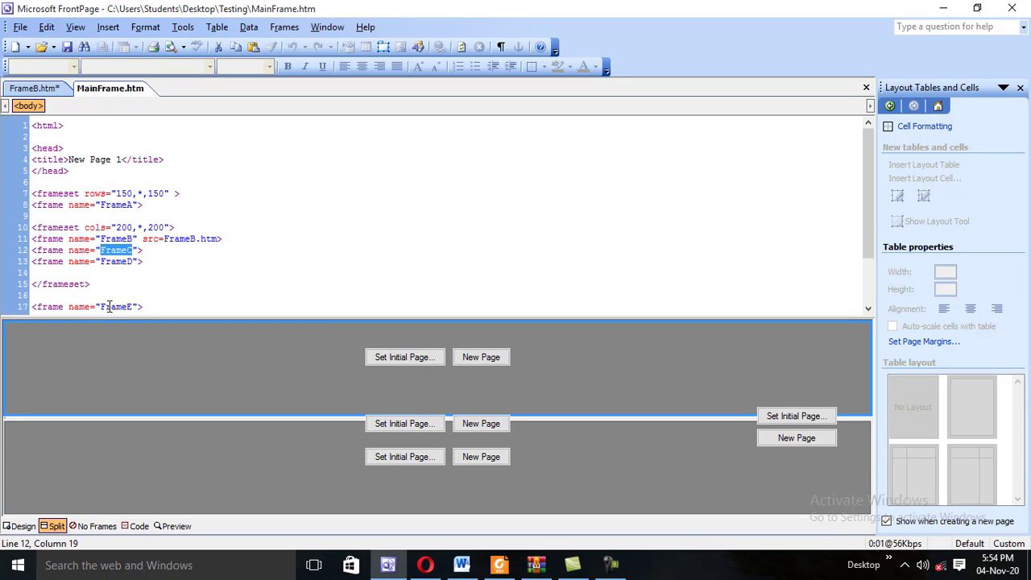
left_click(40, 91)
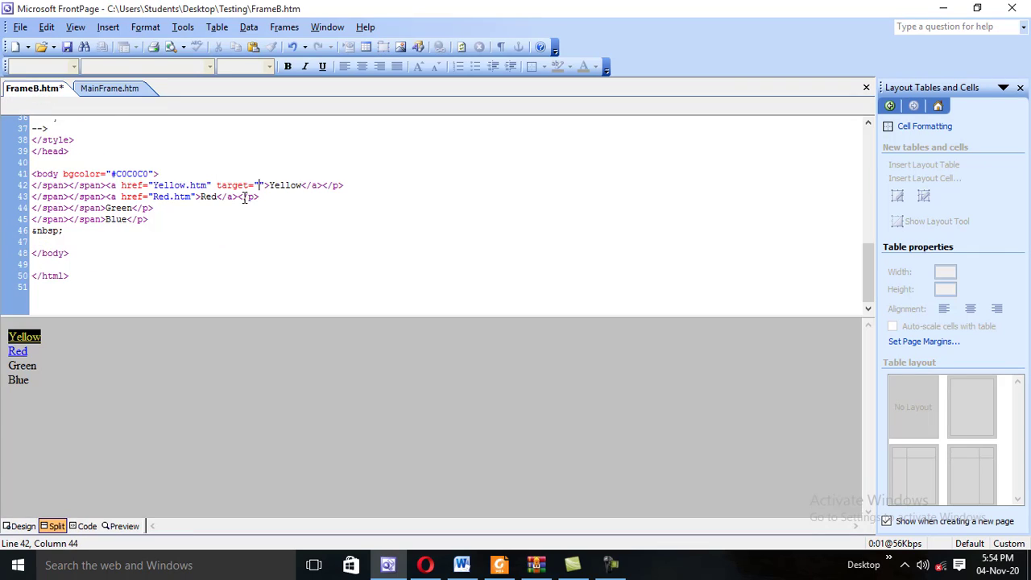
key("ctrl+v")
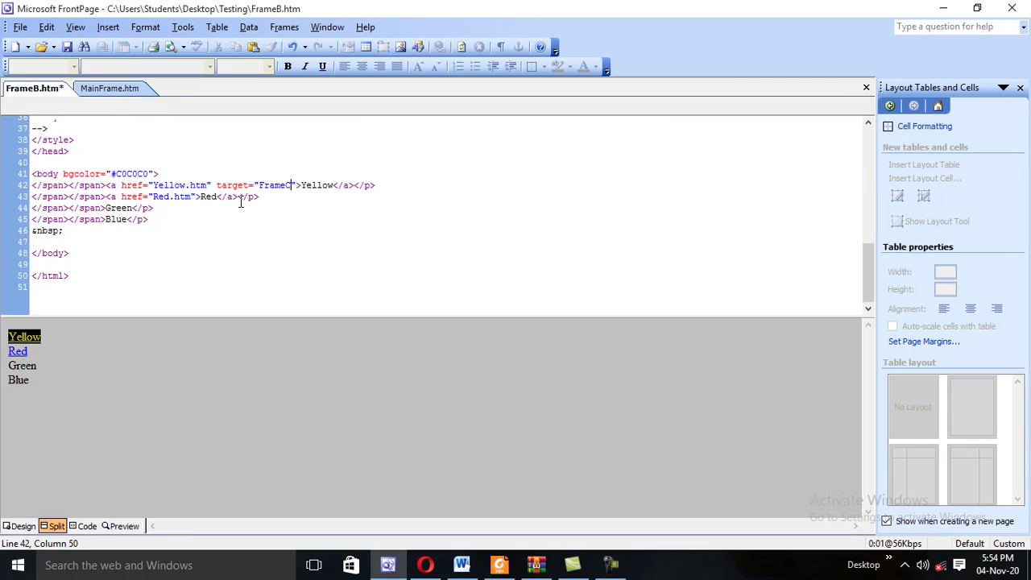
left_click(68, 46)
left_click(237, 255)
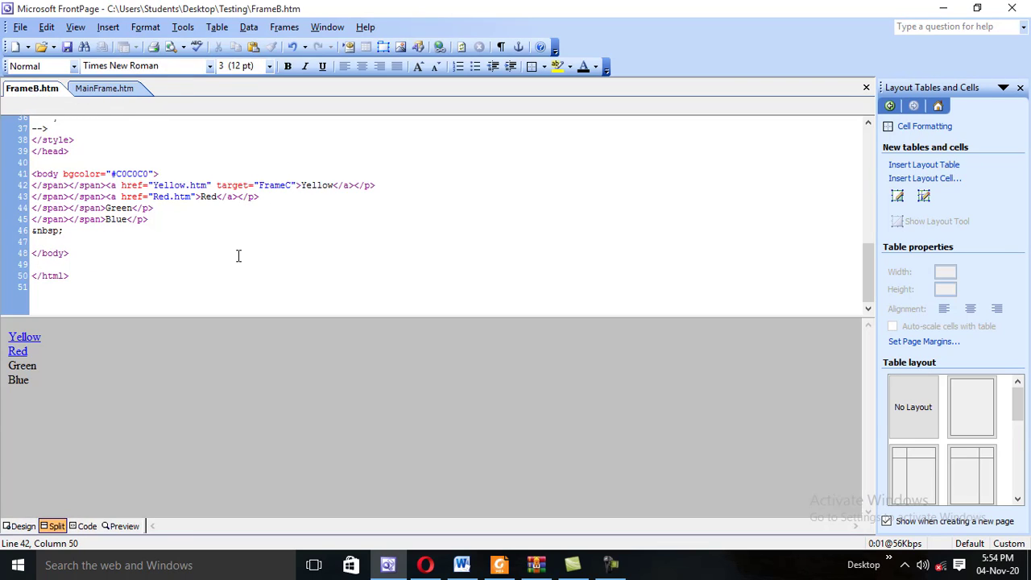
Add target="FrameC" to the Red link's opening tag in the code and save FrameB.htm.
left_click(197, 194)
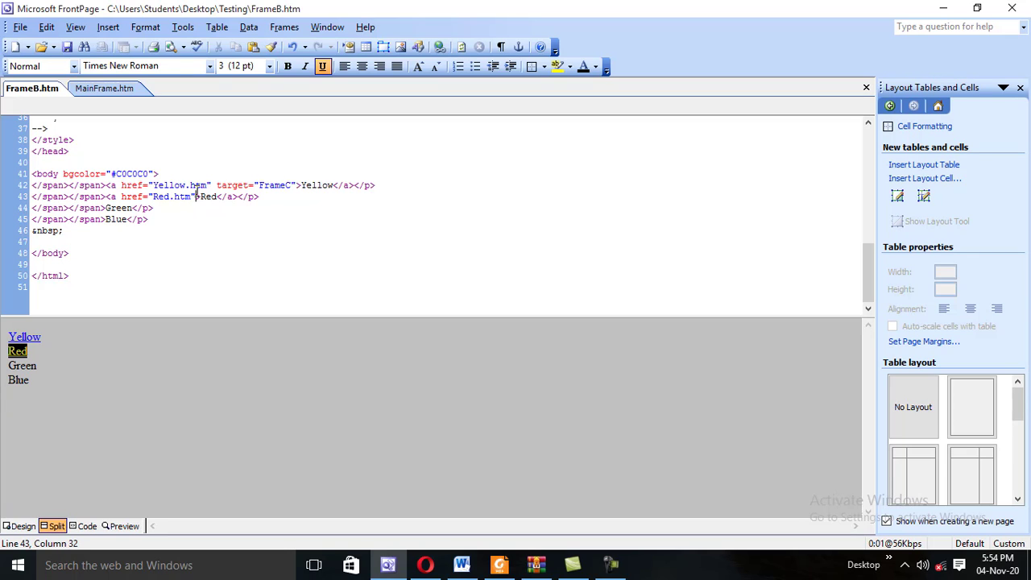
type("ta")
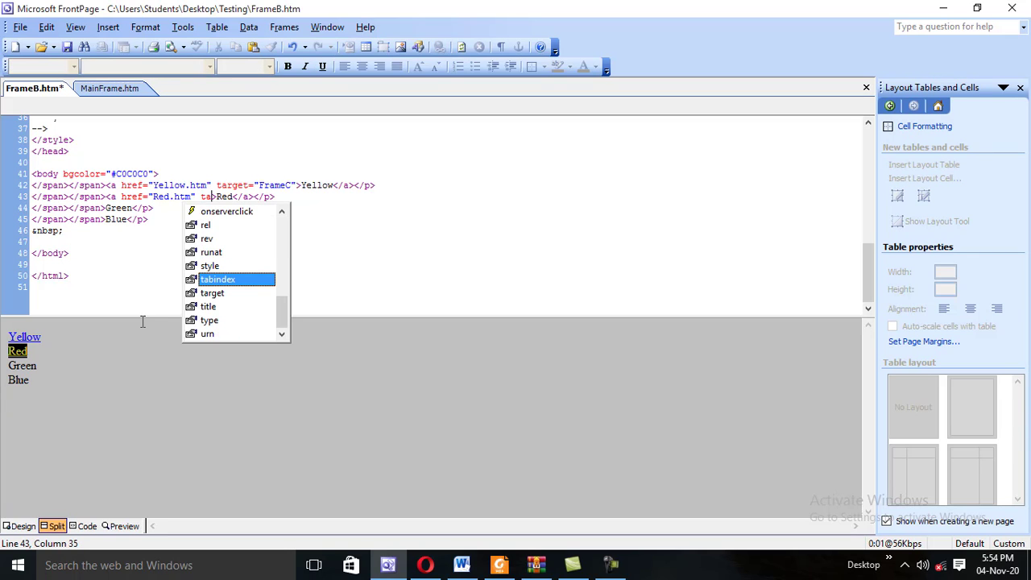
double_click(224, 293)
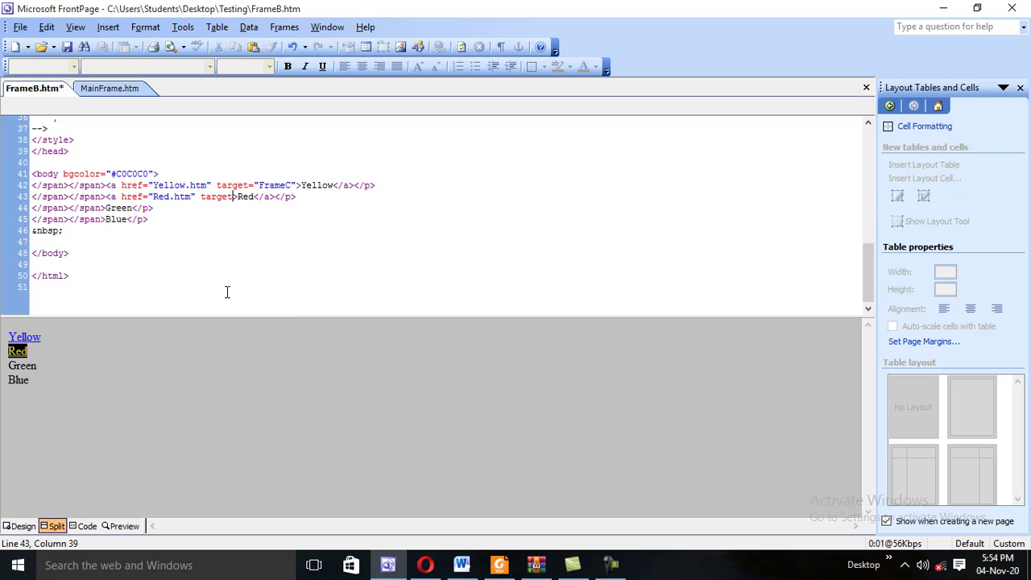
type("=")
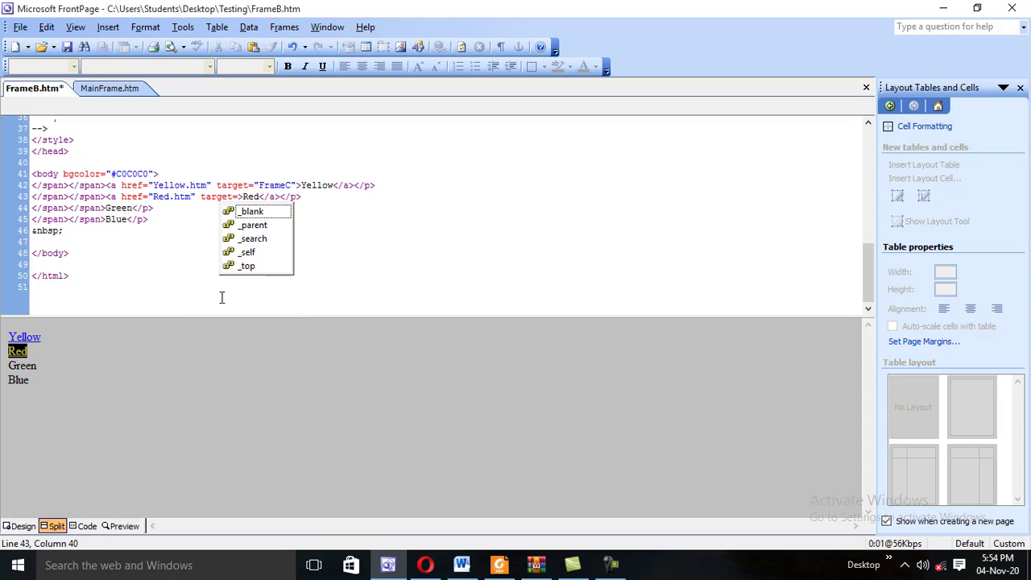
type("\"\"")
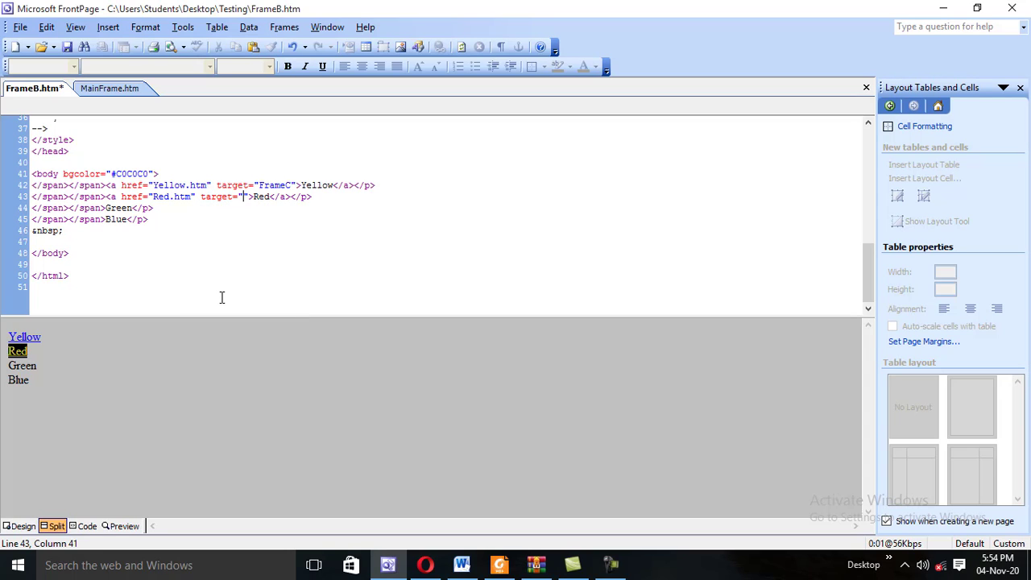
type("FrameC")
left_click(66, 45)
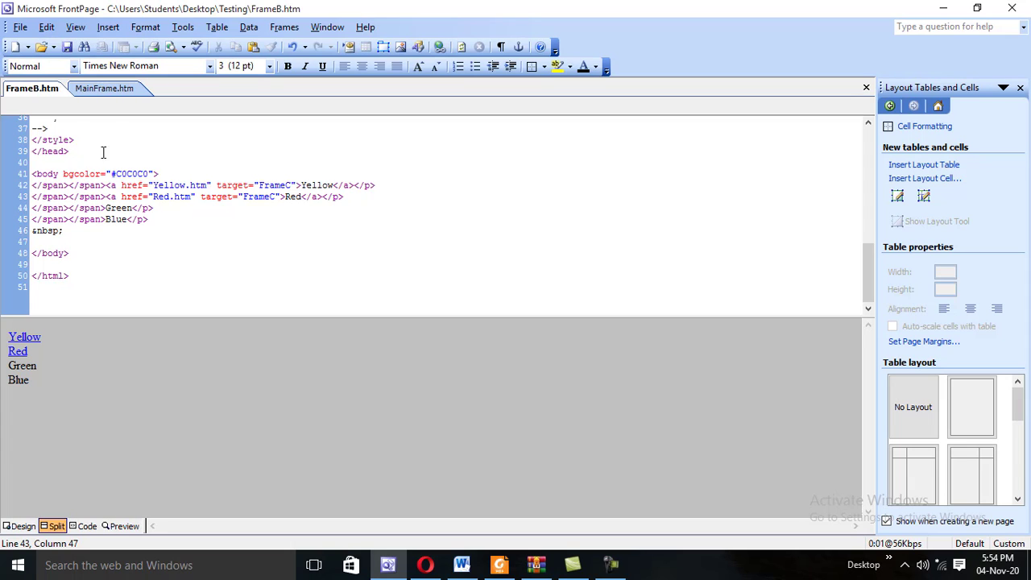
Preview MainFrame.htm in the browser, test the Yellow and Red links, and return to FrontPage.
left_click(107, 89)
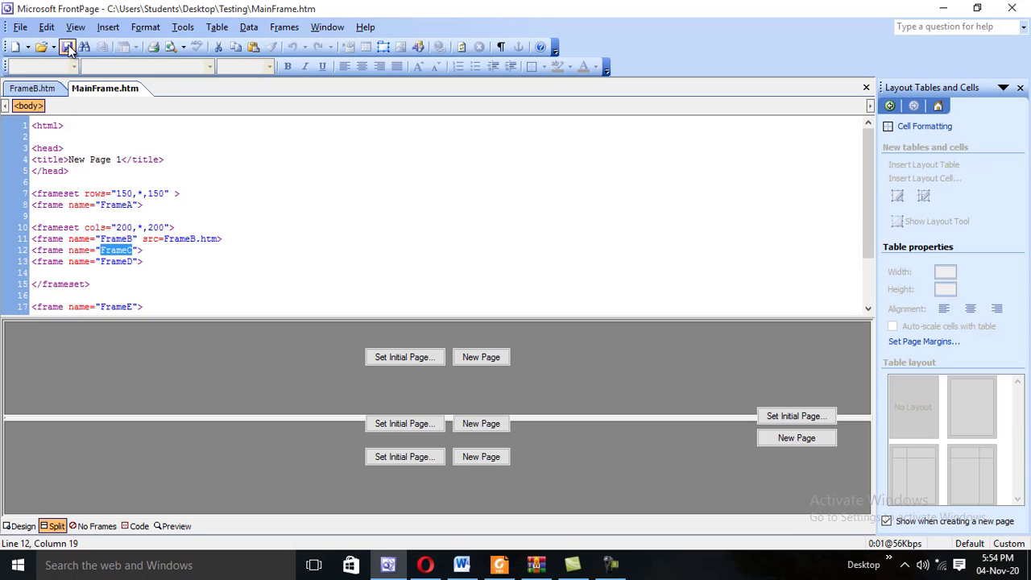
left_click(171, 47)
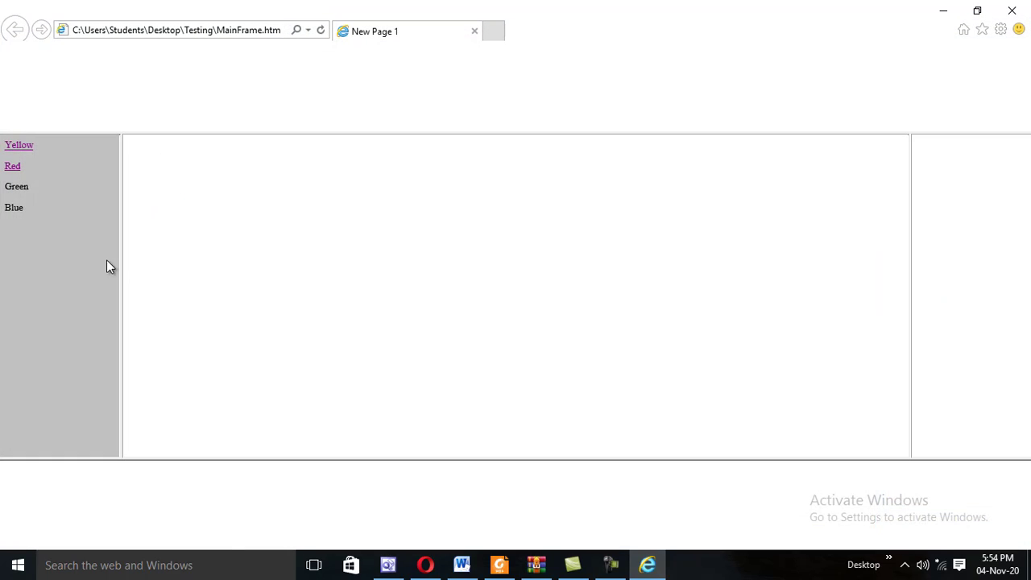
left_click(21, 146)
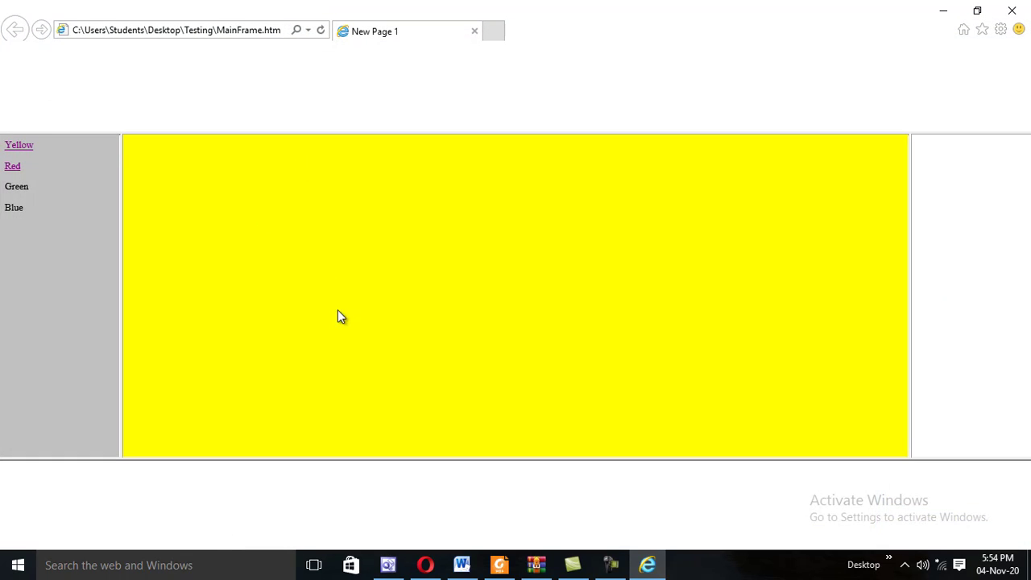
left_click(12, 166)
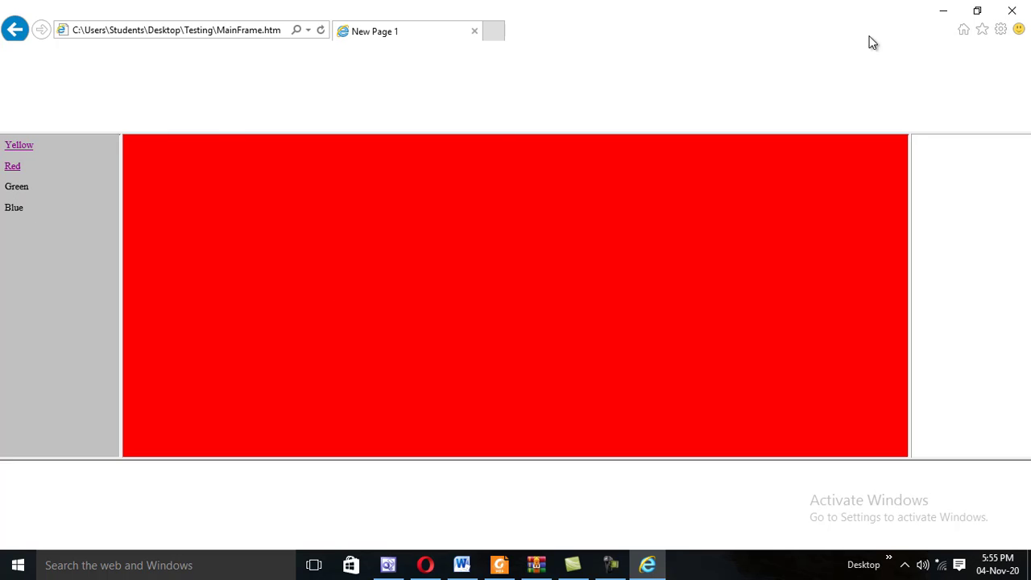
left_click(943, 10)
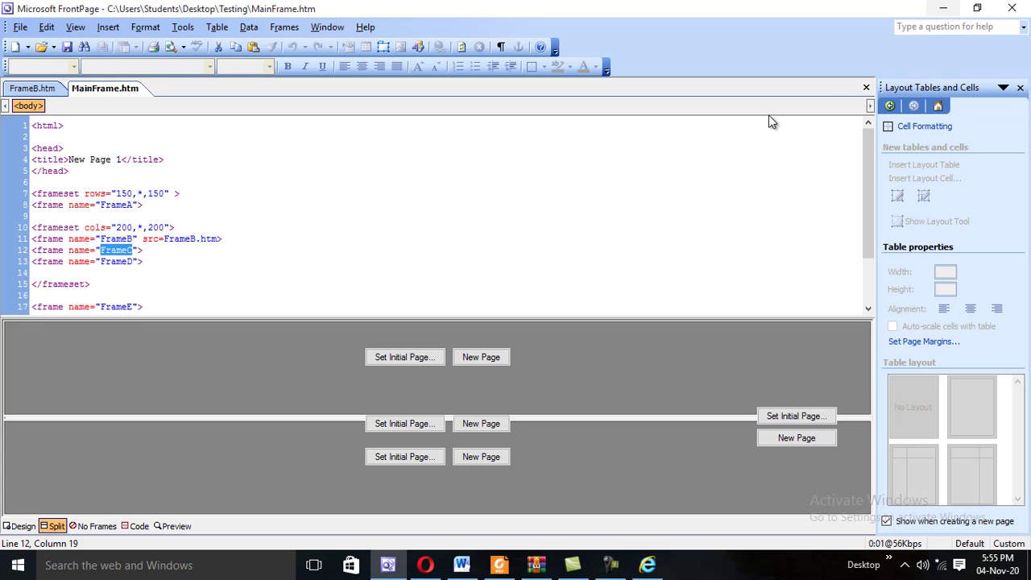
Hyperlink the word Green in FrameB.htm's design view to Green.htm.
left_click(46, 93)
left_click(164, 253)
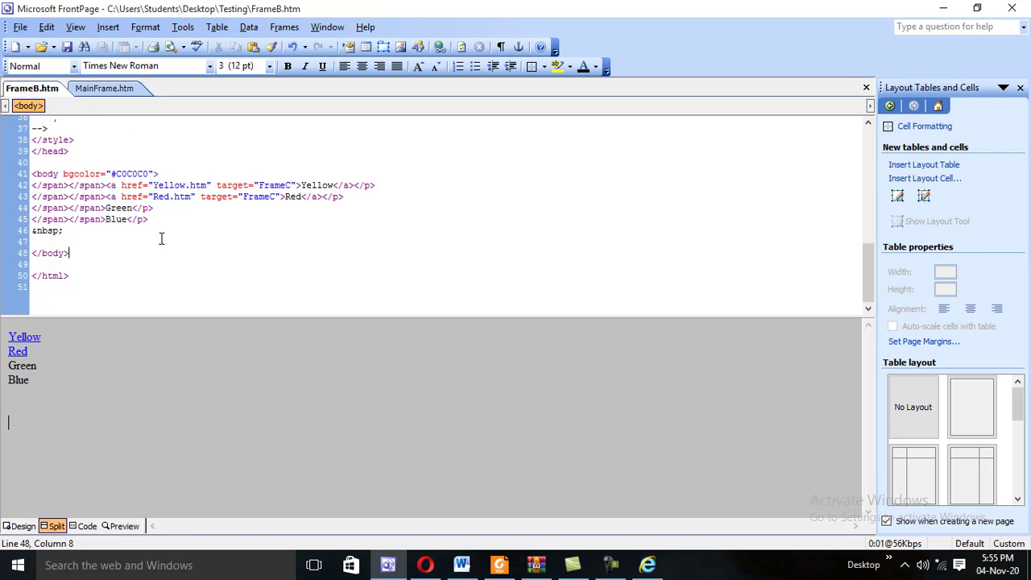
left_click(18, 525)
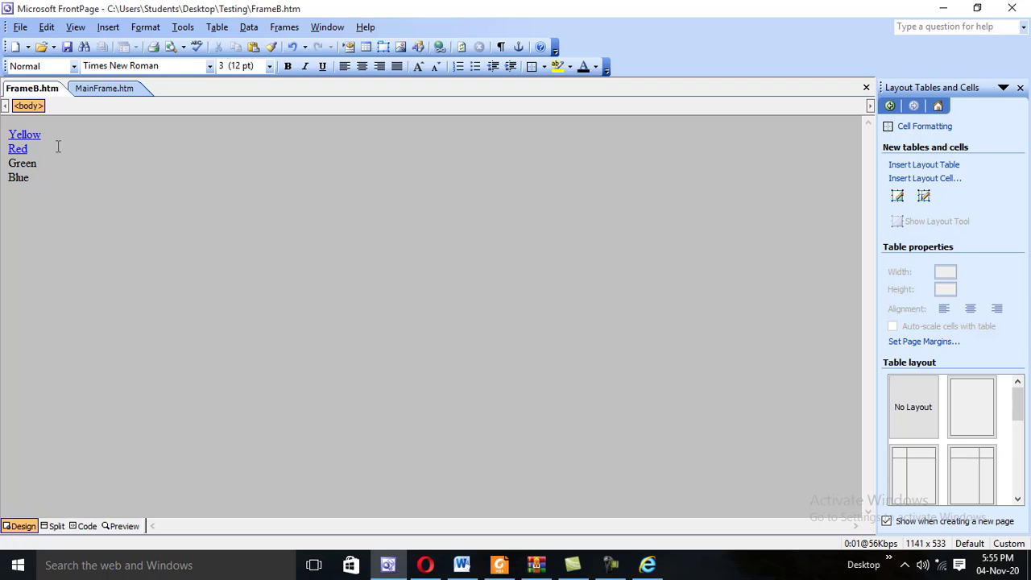
left_click_drag(39, 163, 4, 165)
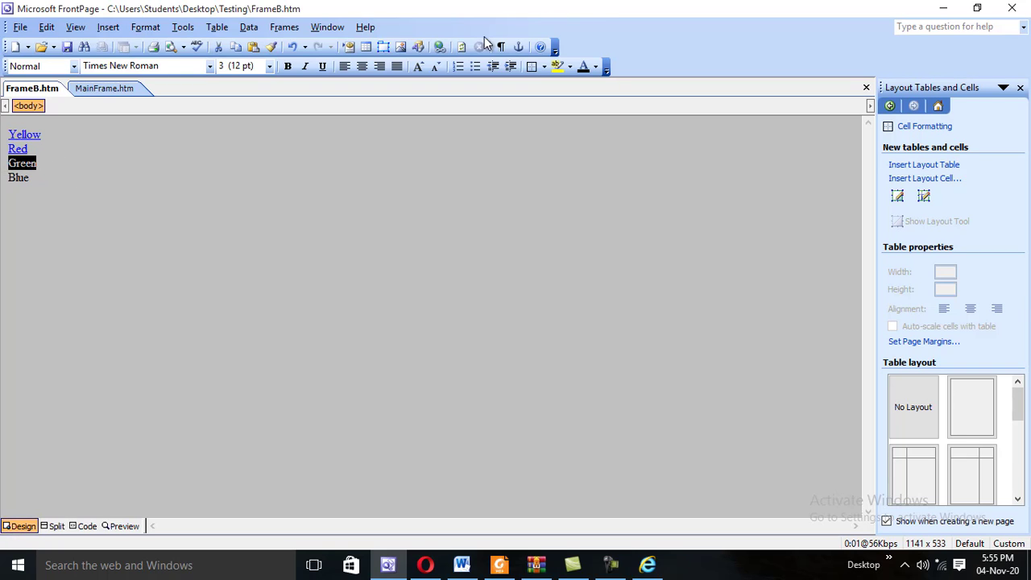
left_click(439, 49)
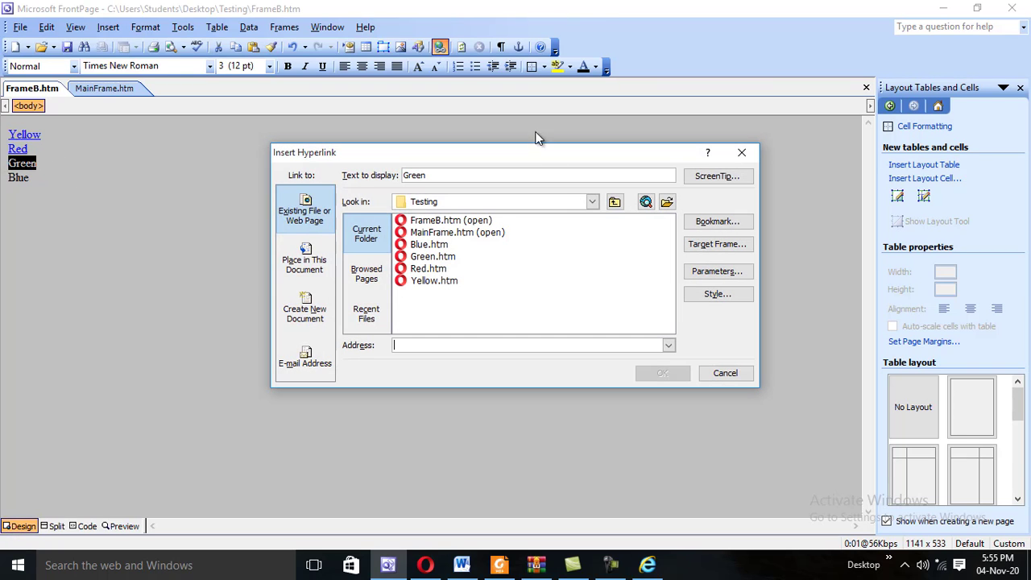
left_click(432, 256)
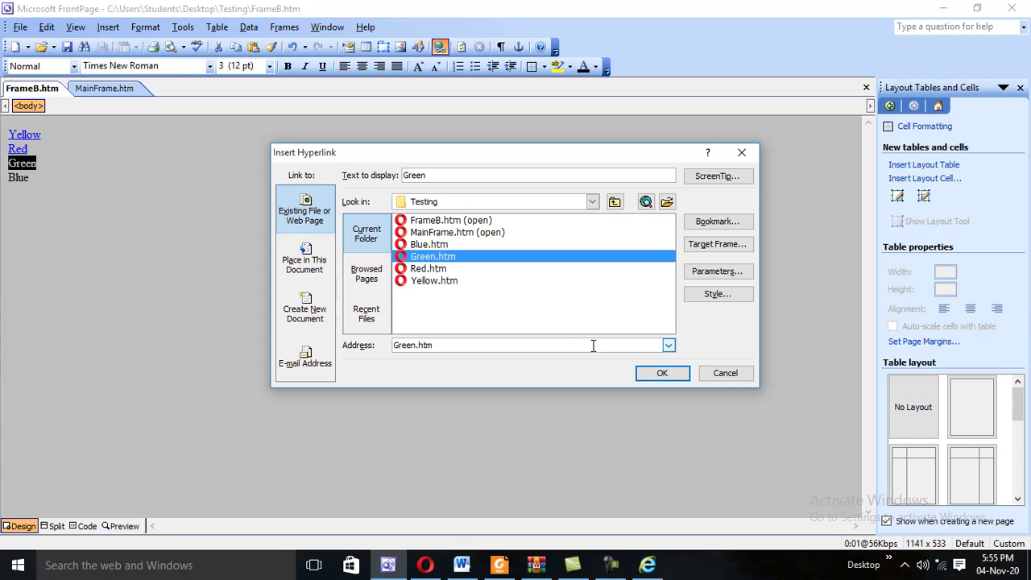
left_click(662, 374)
Hyperlink the word Blue to Blue.htm and save FrameB.htm.
left_click_drag(37, 178, 7, 181)
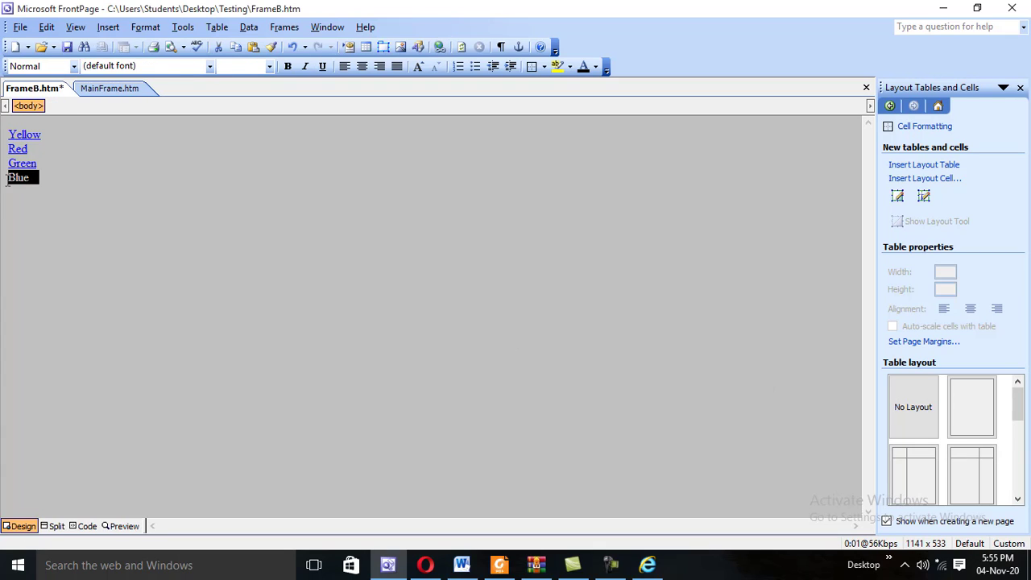
left_click(439, 46)
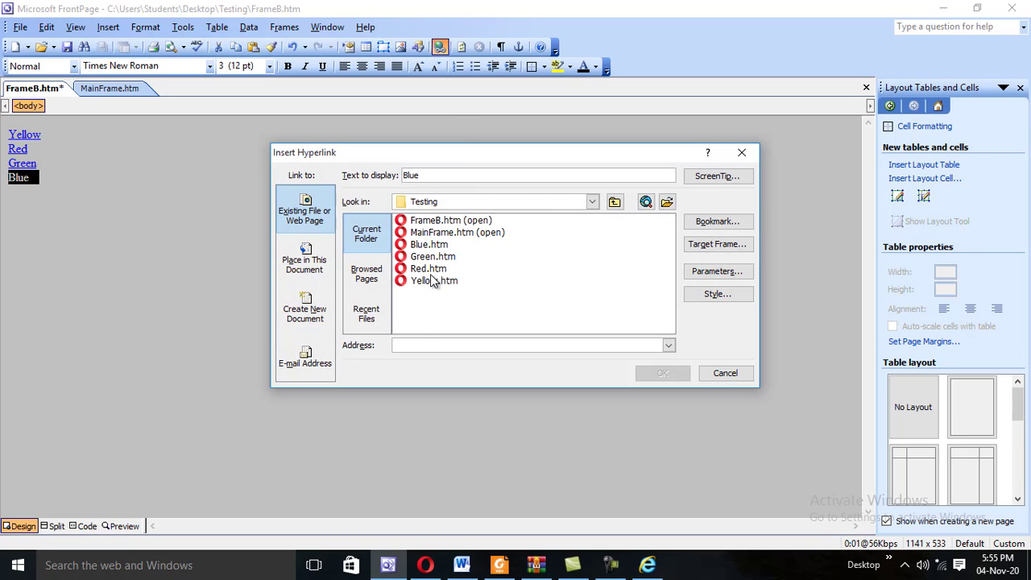
left_click(428, 244)
left_click(662, 373)
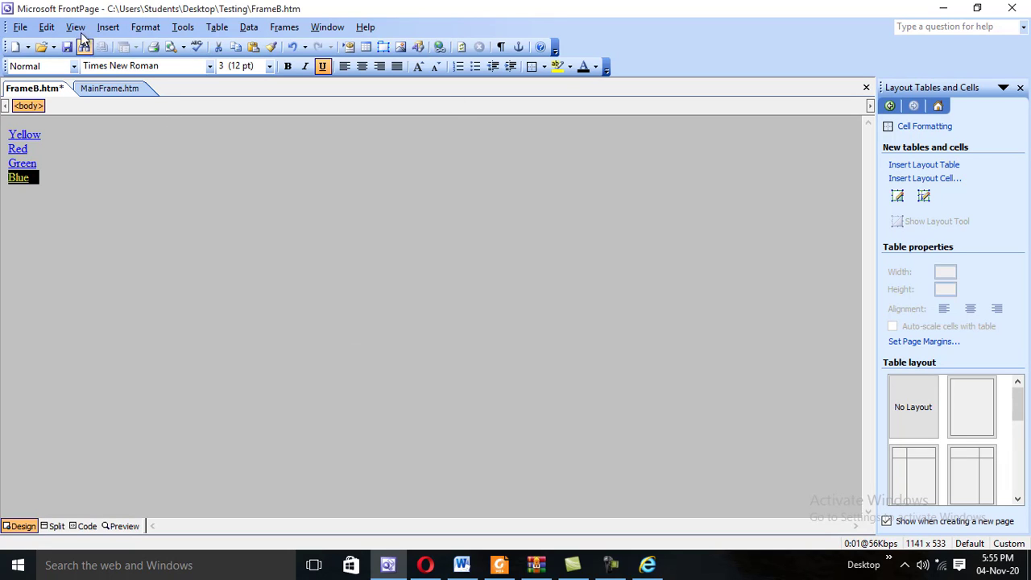
left_click(67, 47)
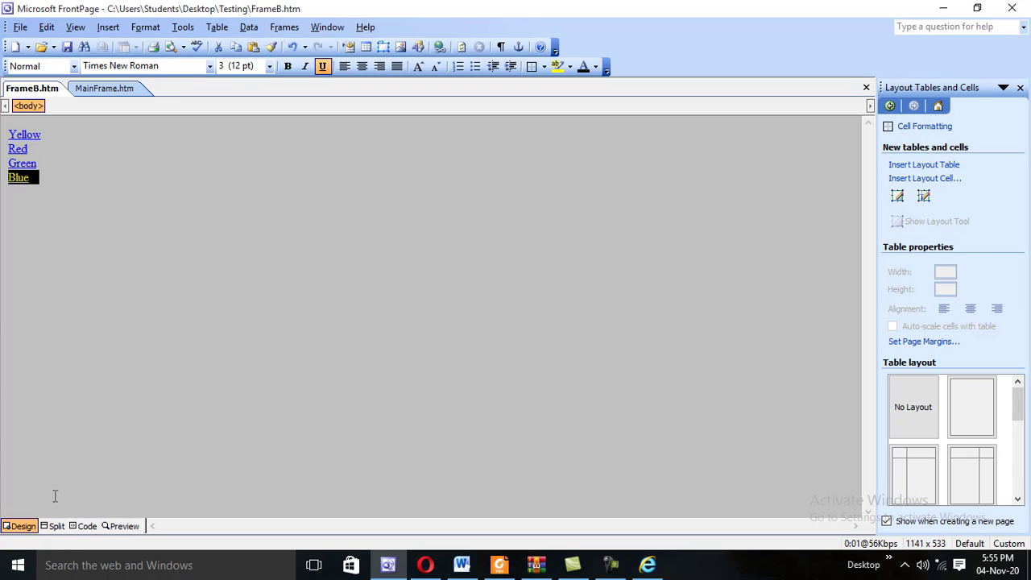
Add target="FrameC" to the Green link's opening tag in FrameB.htm's code.
left_click(52, 528)
left_click(239, 208)
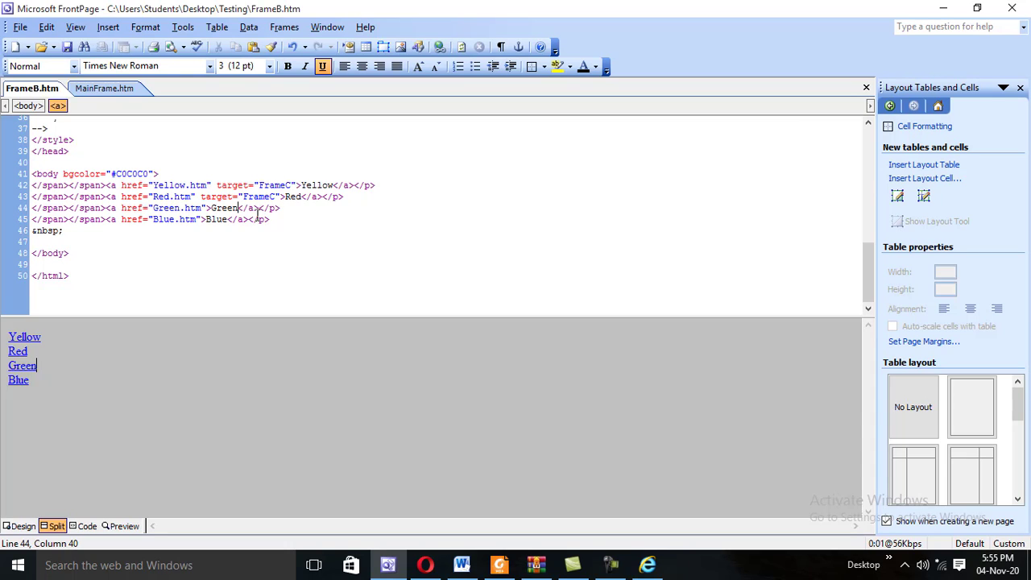
left_click(202, 207)
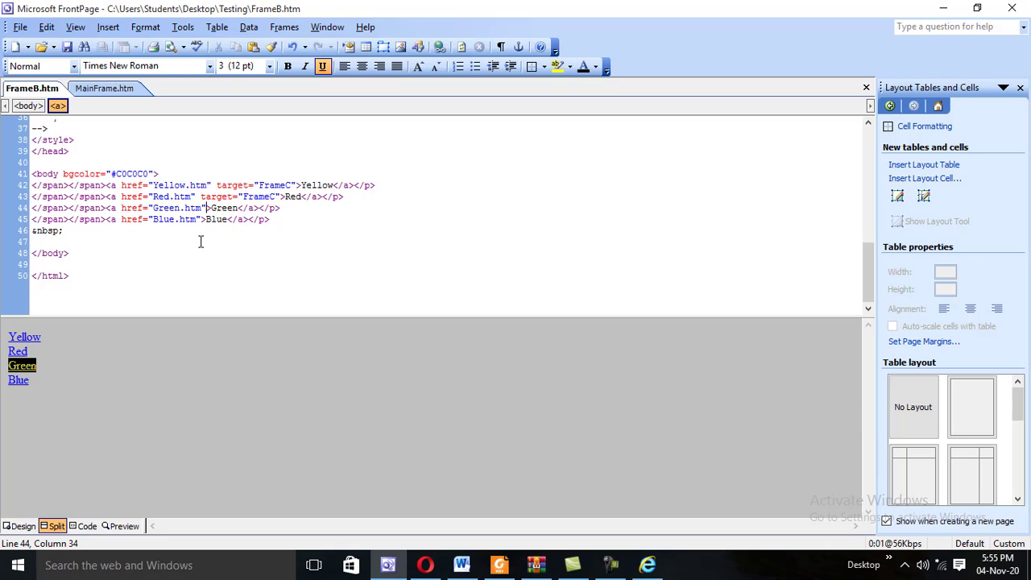
type("ta")
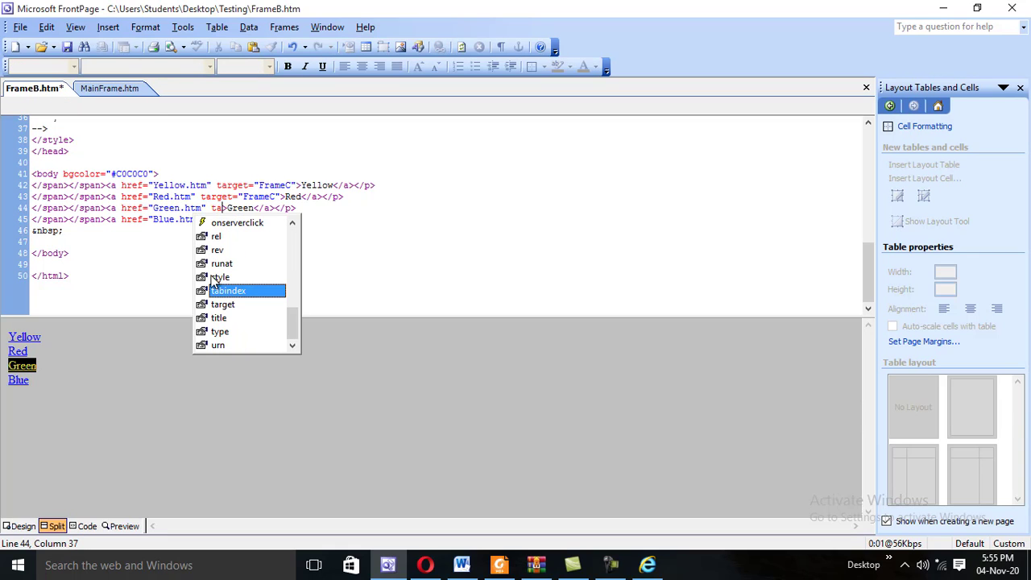
double_click(222, 304)
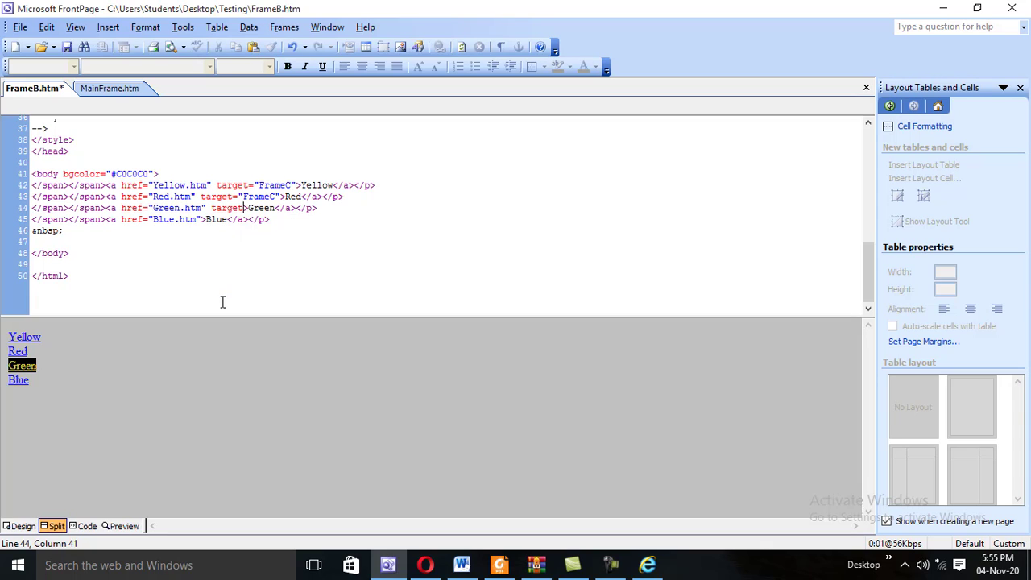
type("=\"\"")
key("Left")
type("FrameC")
Add target="FrameC" to the Blue link's opening tag and save FrameB.htm.
left_click(200, 219)
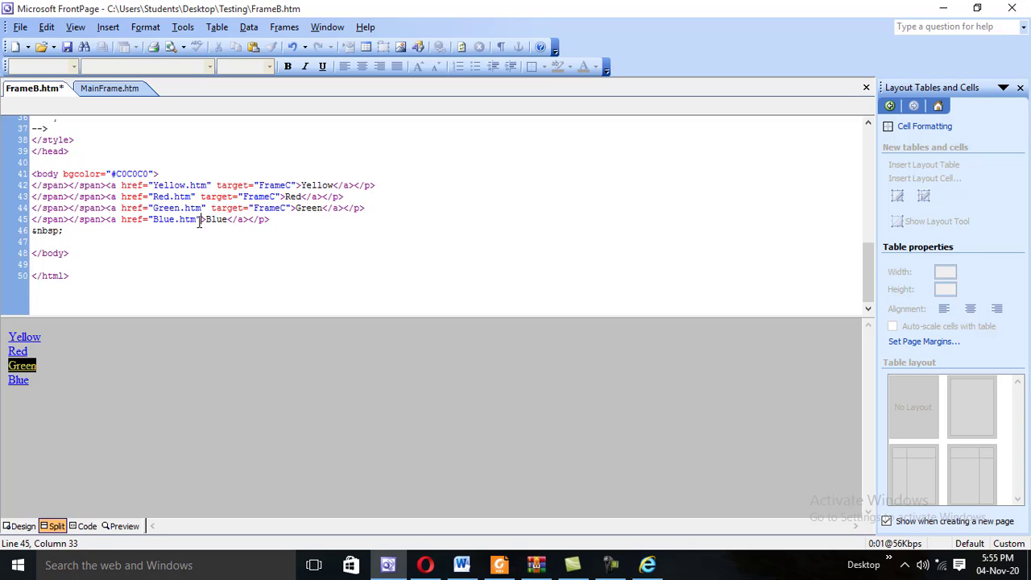
type("ta")
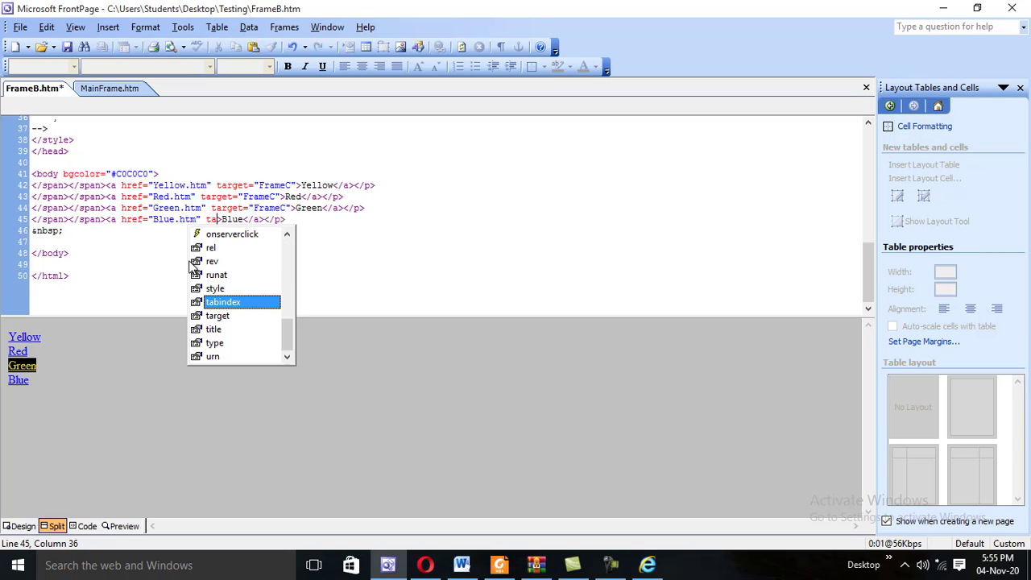
double_click(226, 316)
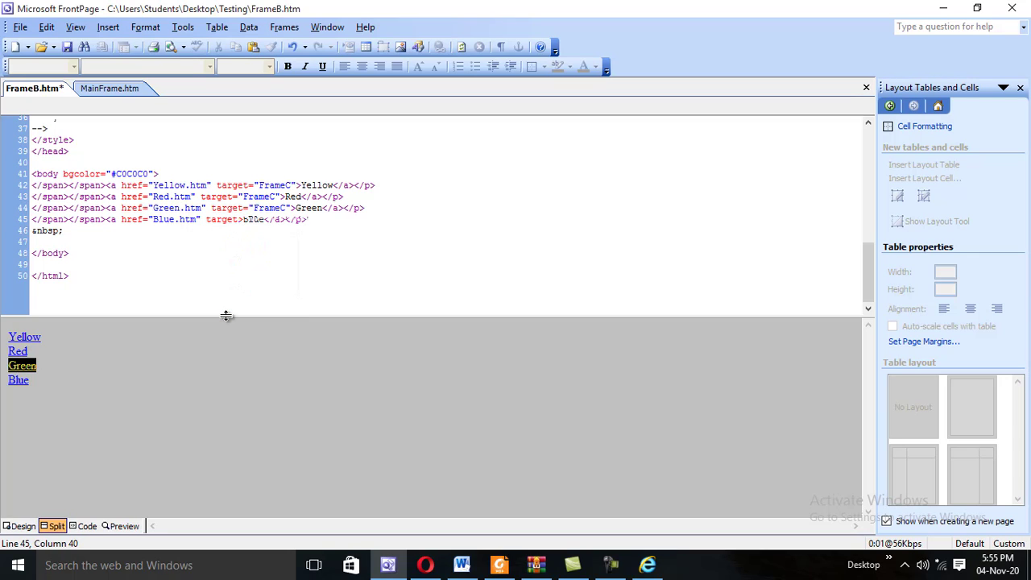
type("=")
left_click(258, 216)
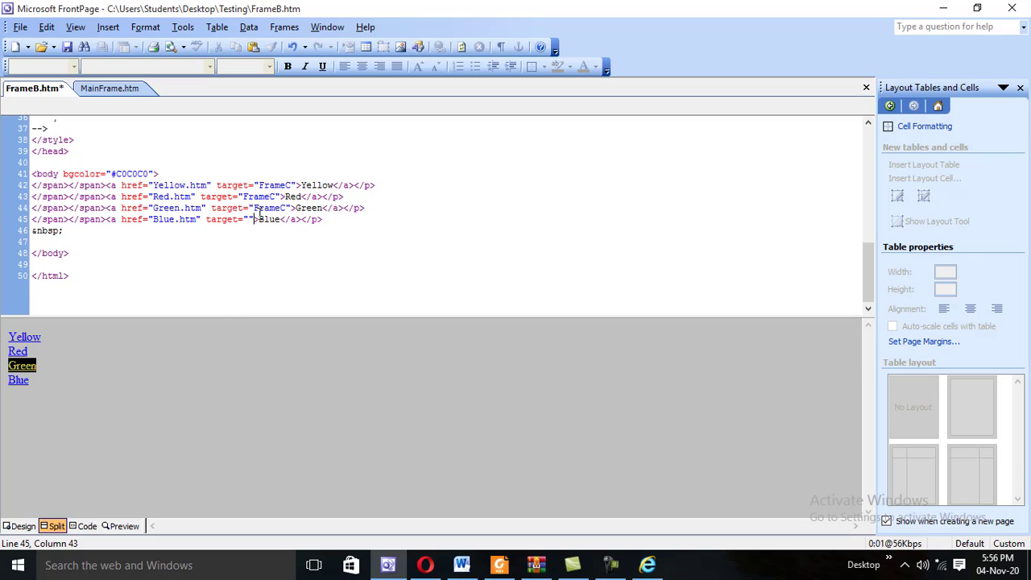
type("FrameC")
left_click(68, 47)
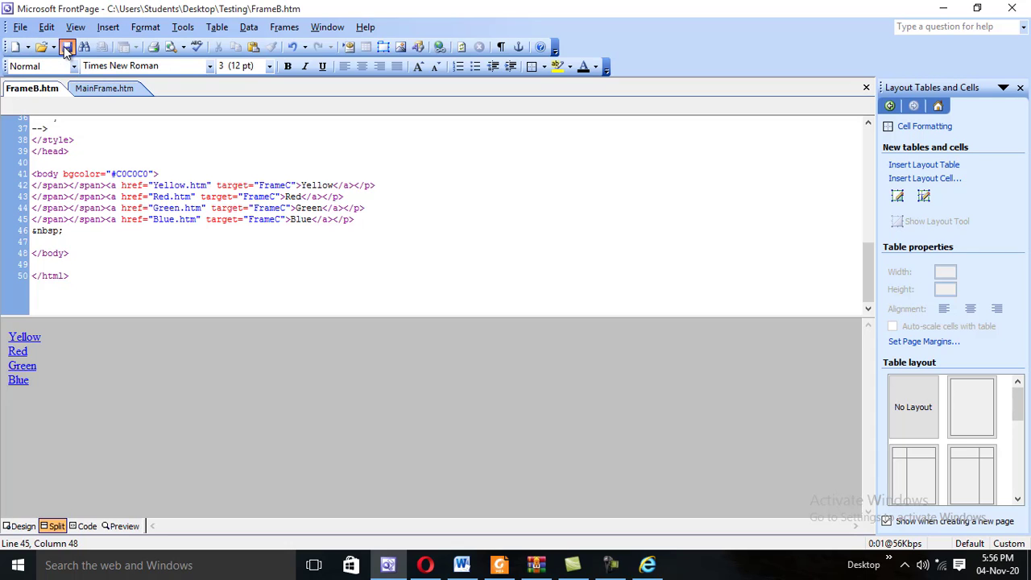
Preview MainFrame.htm in the browser, test the Yellow, Red, Green and Blue links, and return to FrontPage.
left_click(171, 47)
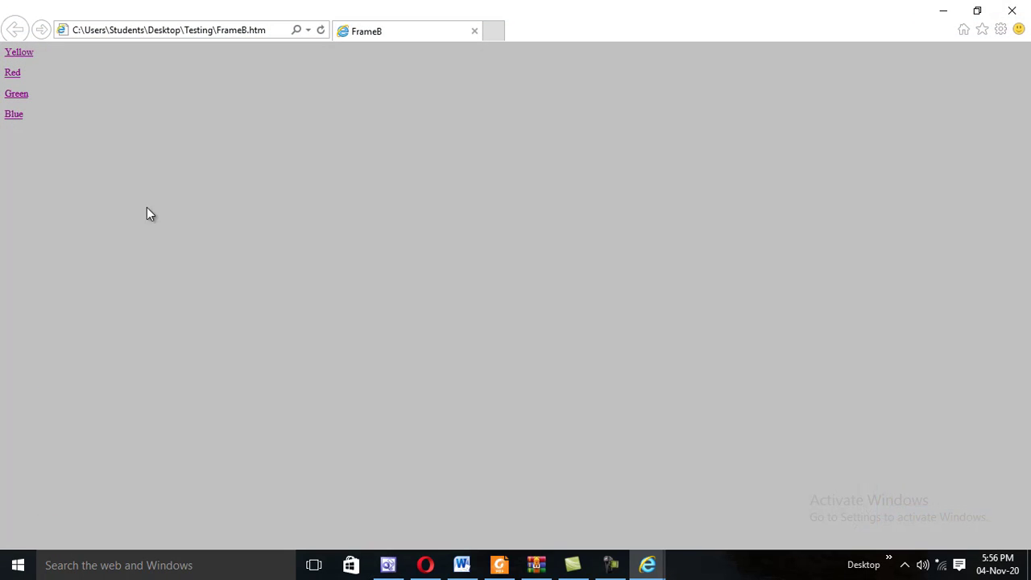
left_click(1011, 11)
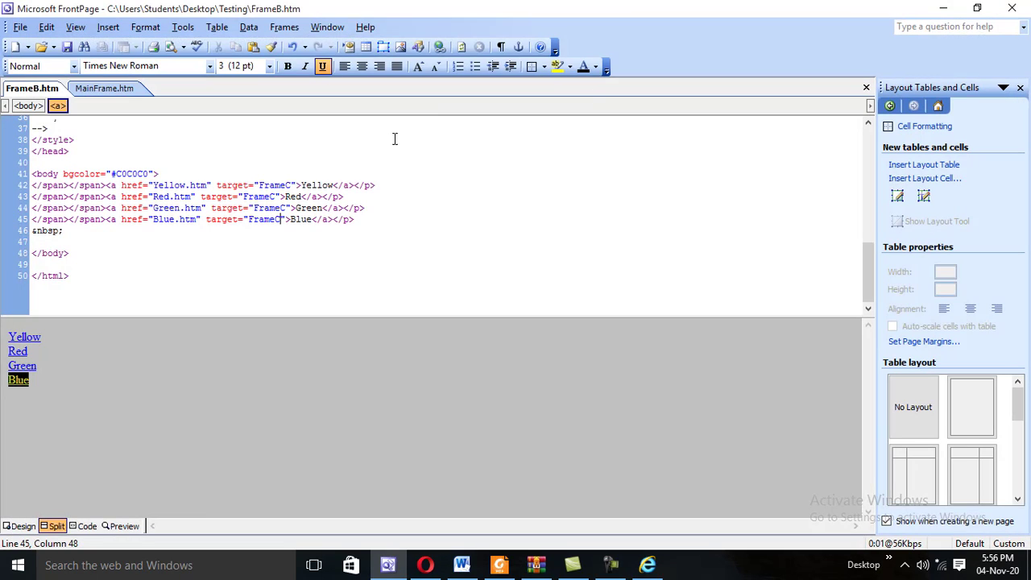
left_click(112, 89)
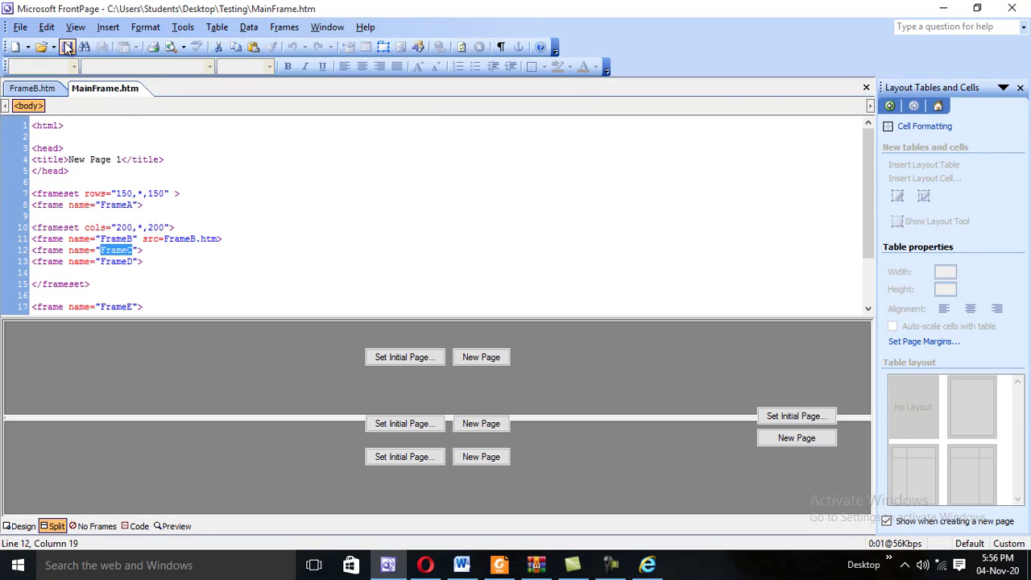
left_click(172, 47)
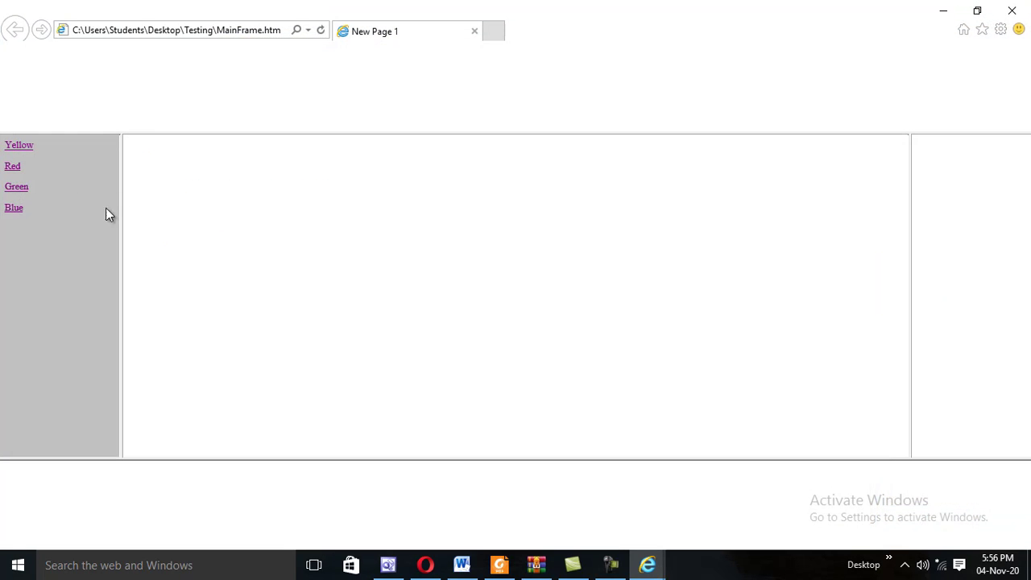
left_click(23, 153)
left_click(14, 167)
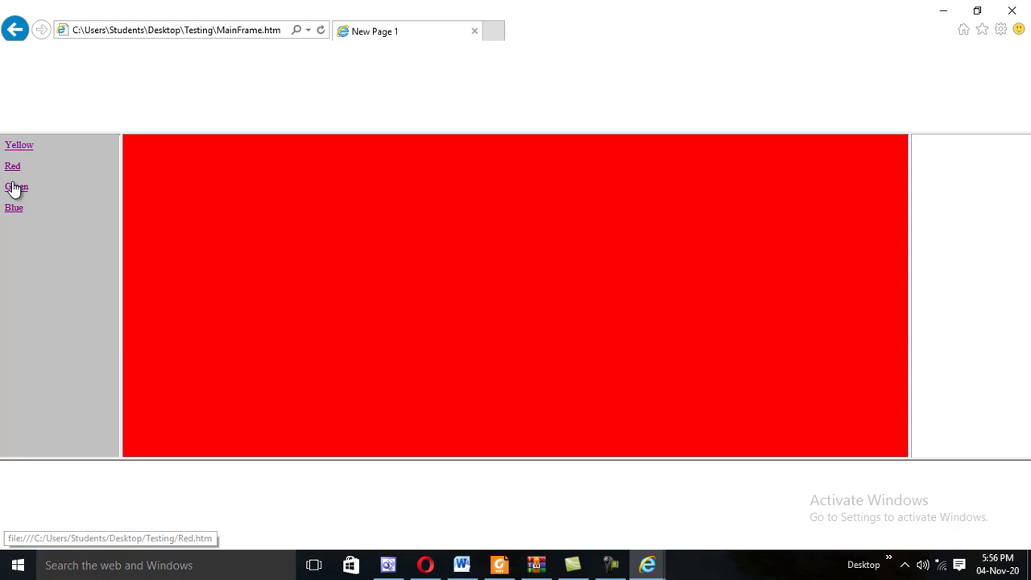
left_click(16, 188)
left_click(16, 209)
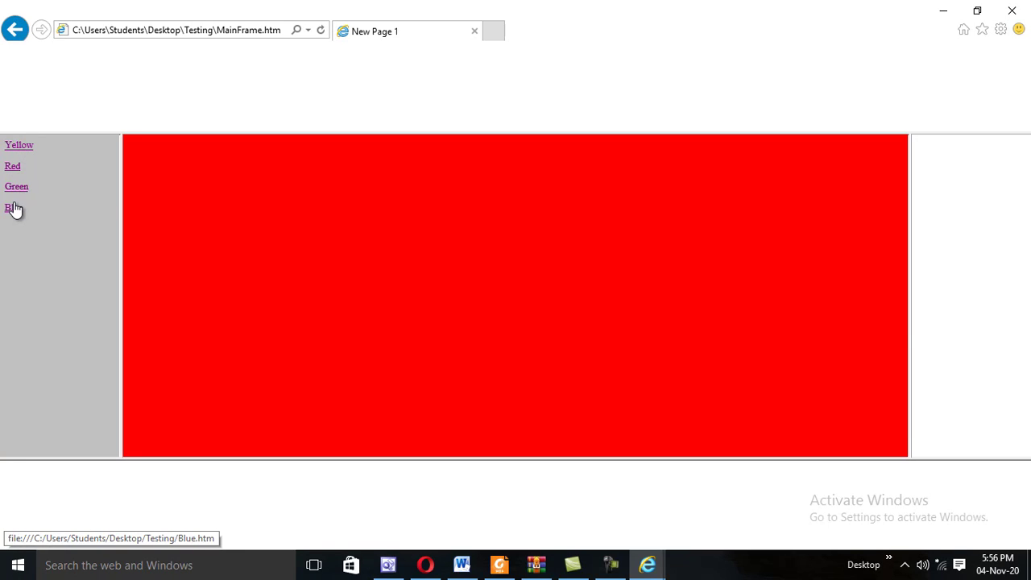
left_click(18, 188)
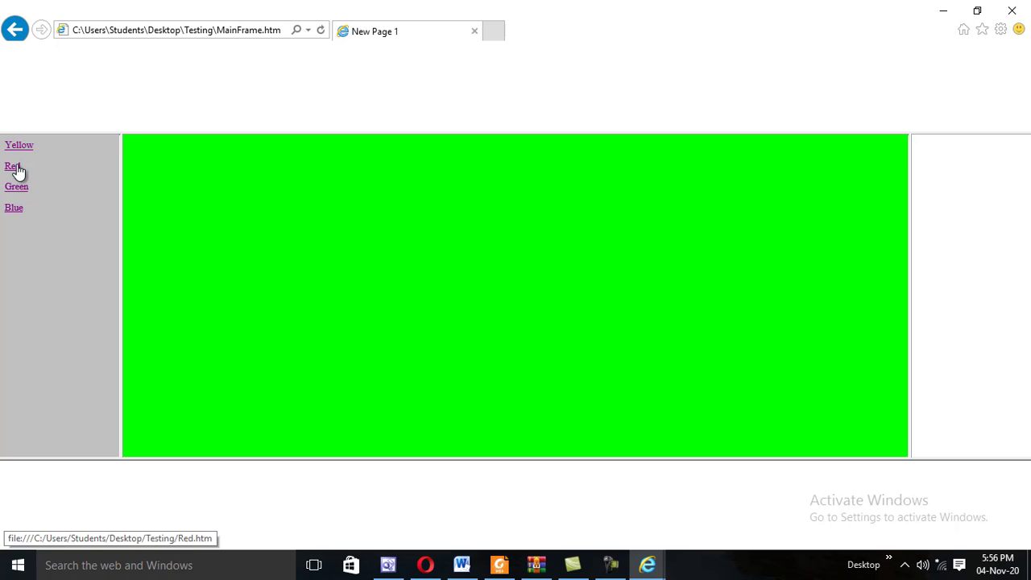
left_click(15, 169)
left_click(21, 153)
left_click(16, 187)
left_click(15, 210)
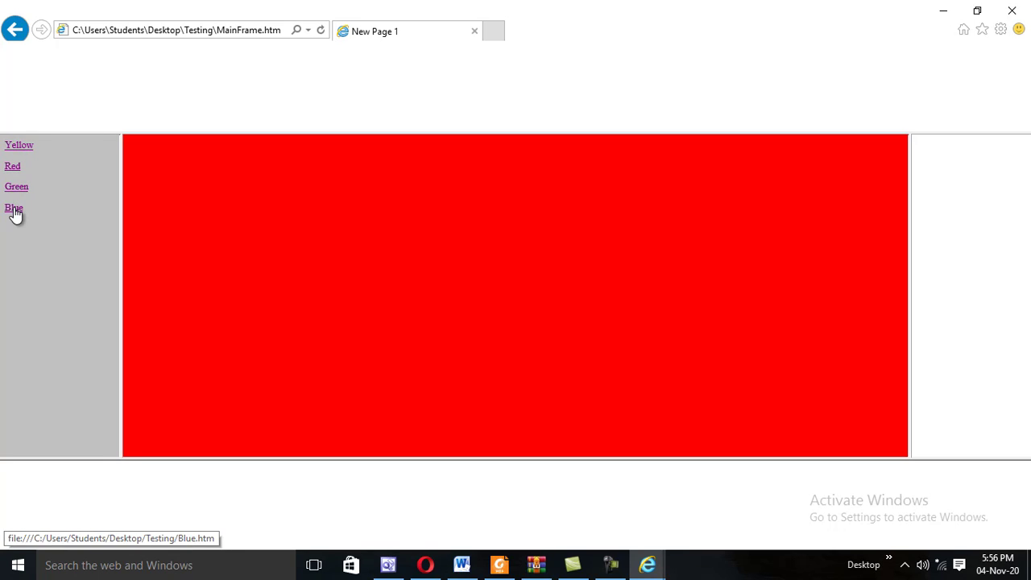
left_click(388, 564)
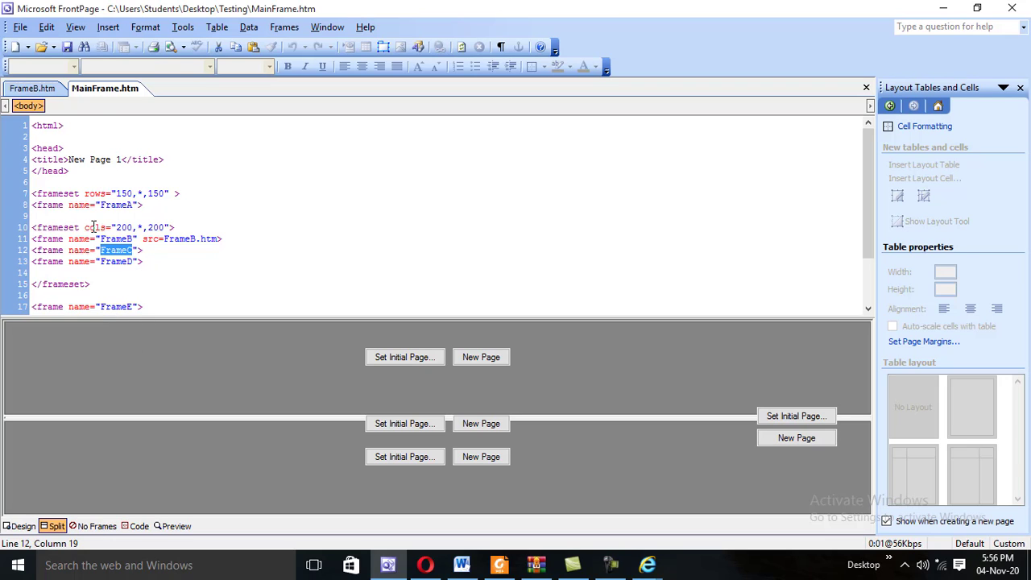
Check the link code in FrameB.htm, retest all four colour links in MainFrame.htm's browser preview, and close the browser.
left_click(47, 91)
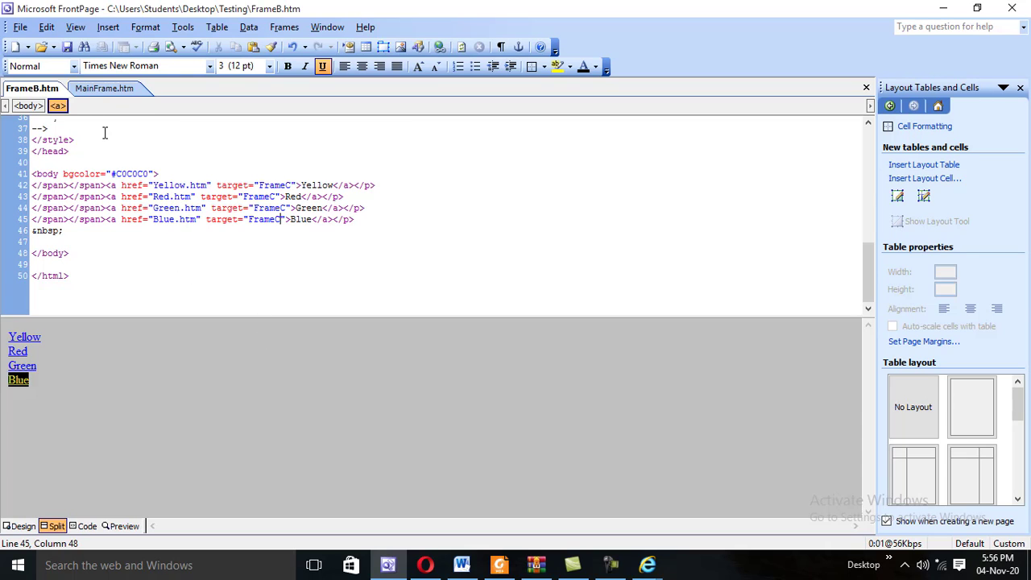
left_click(105, 88)
left_click(170, 48)
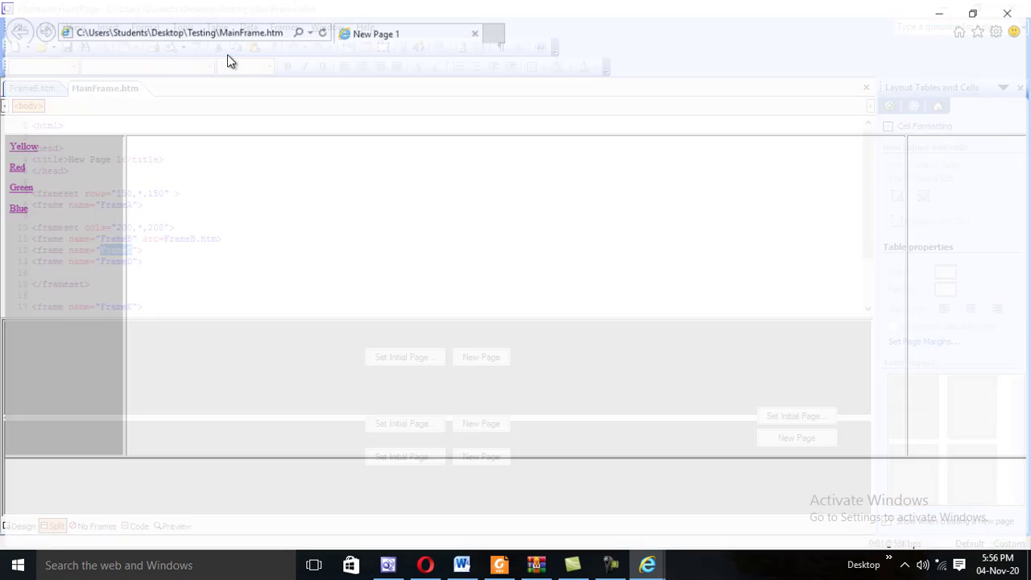
left_click(13, 209)
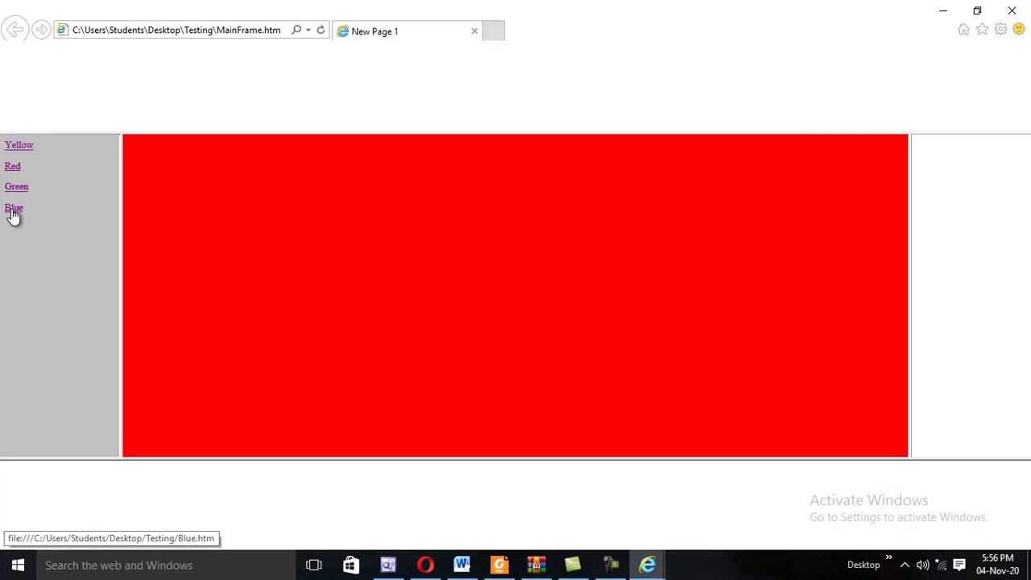
left_click(19, 190)
left_click(13, 169)
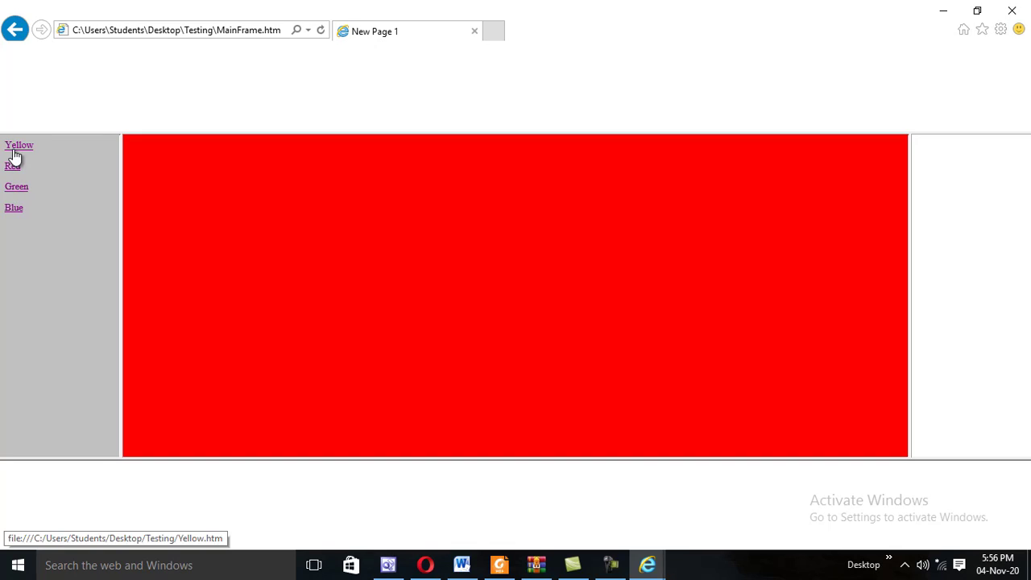
left_click(16, 149)
left_click(10, 211)
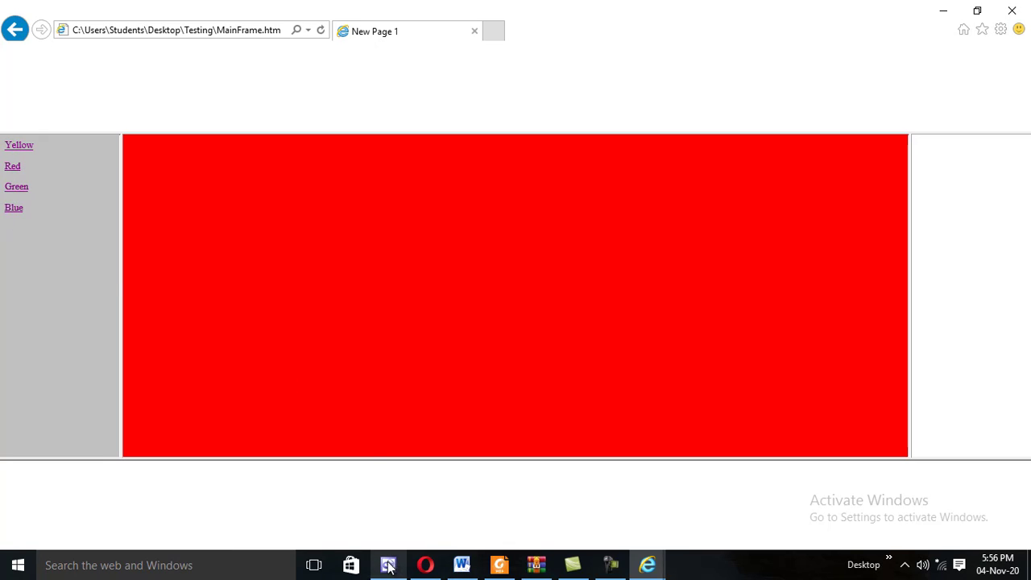
left_click(1011, 11)
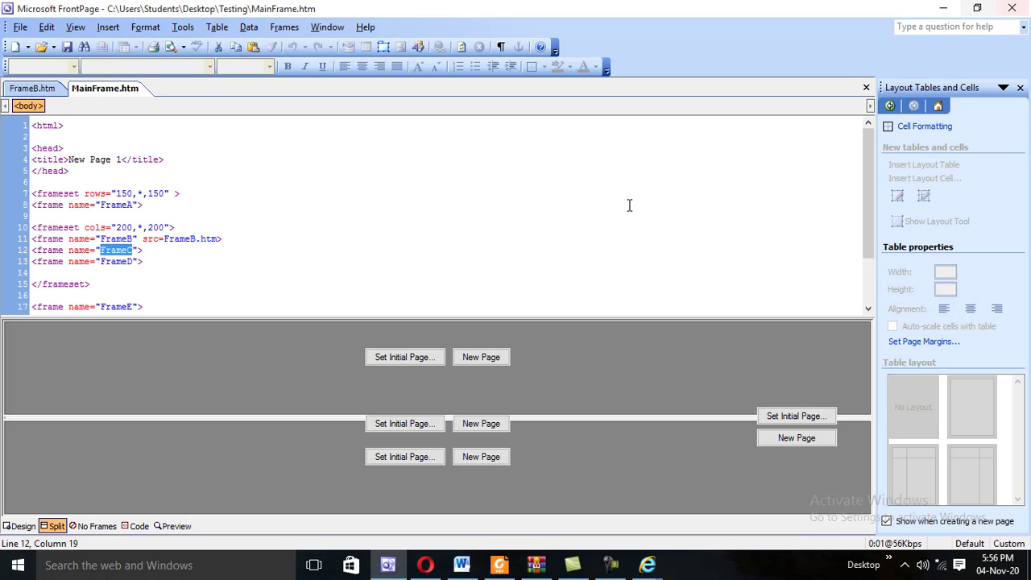
Open Blue.htm from the Testing folder and show it in design view.
left_click(41, 46)
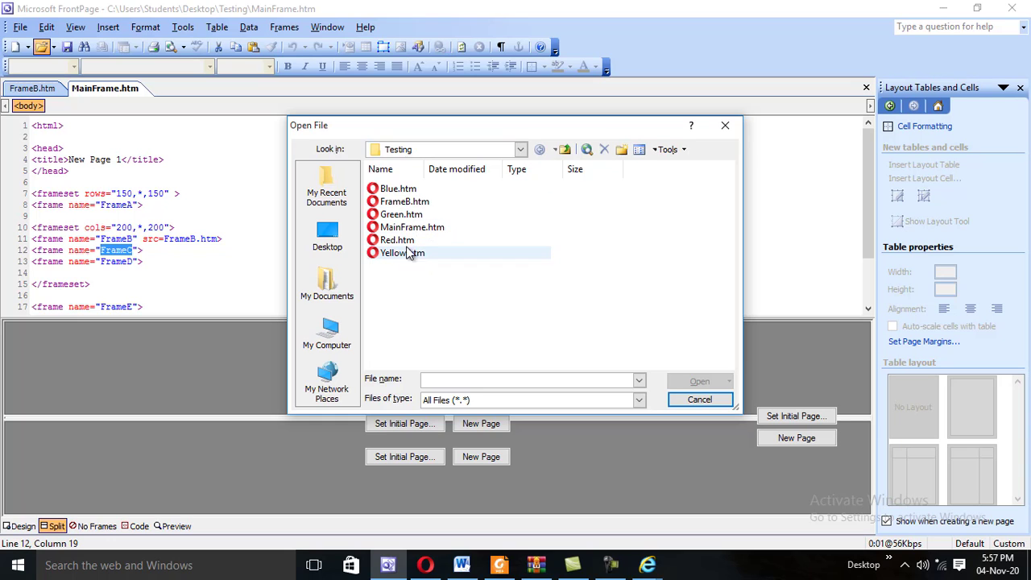
left_click(398, 189)
left_click(684, 383)
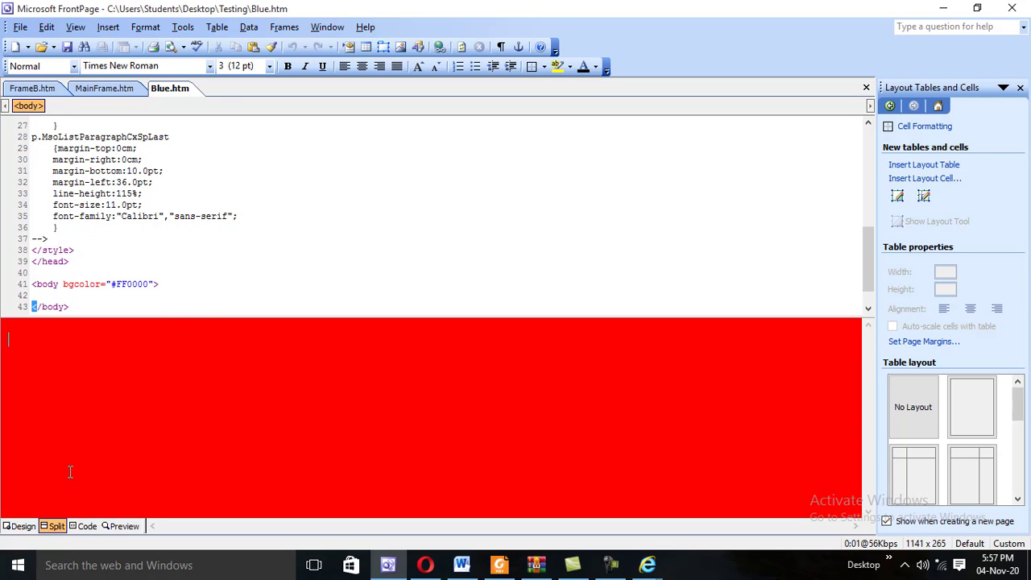
left_click(20, 526)
Set Blue.htm's page background colour to blue, then save and close the page.
right_click(123, 284)
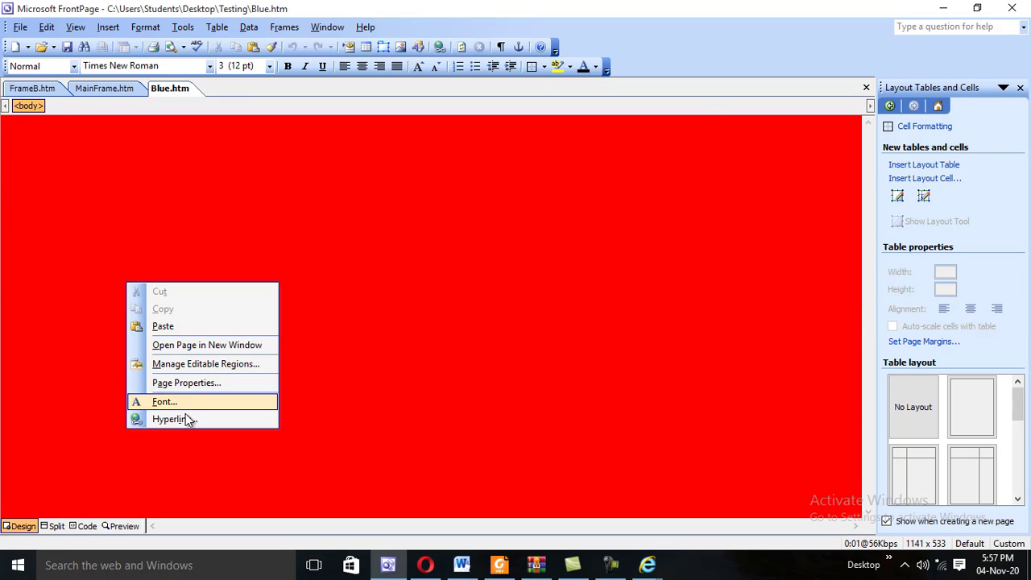
left_click(187, 383)
left_click(407, 116)
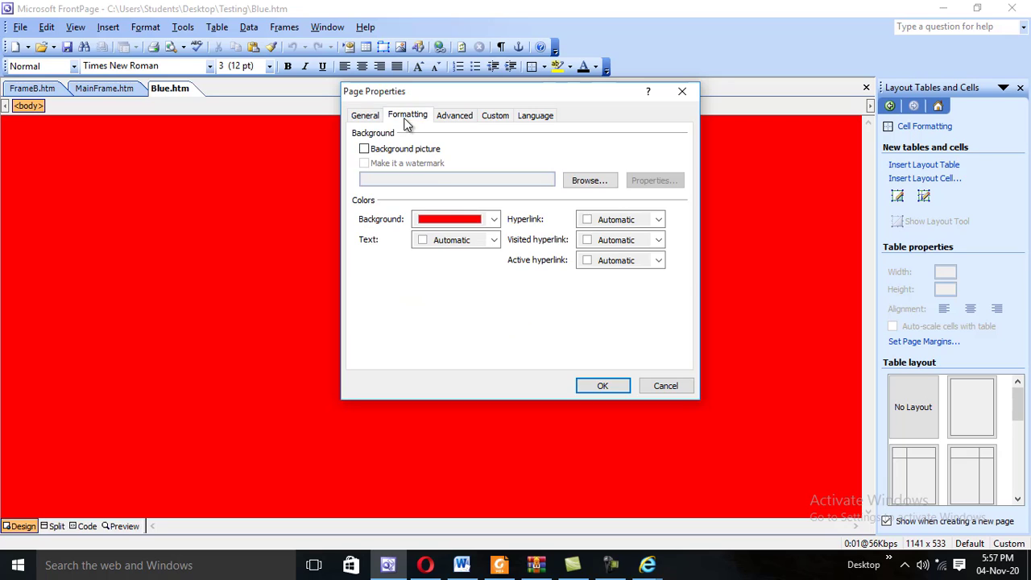
left_click(495, 220)
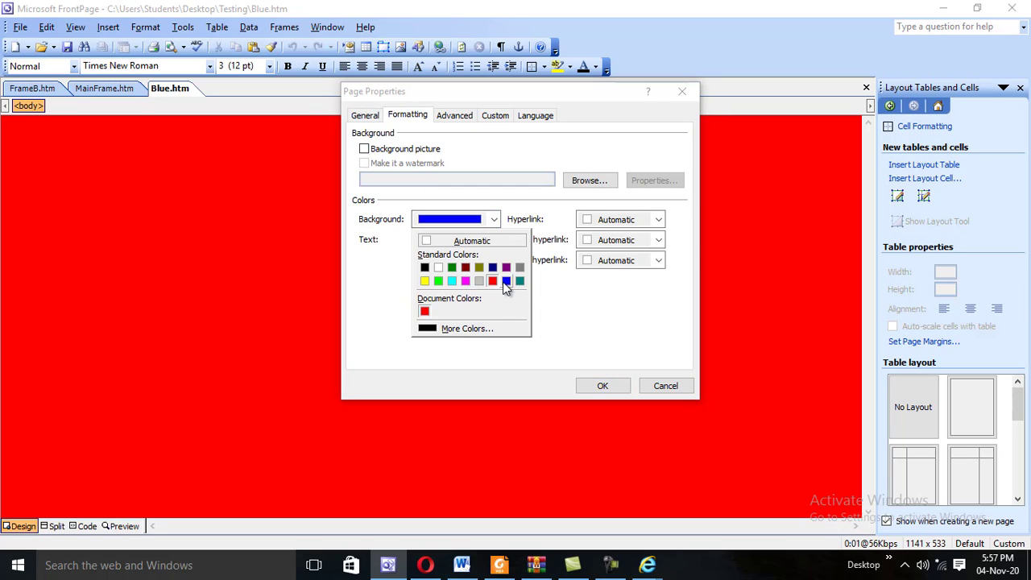
left_click(450, 281)
left_click(604, 386)
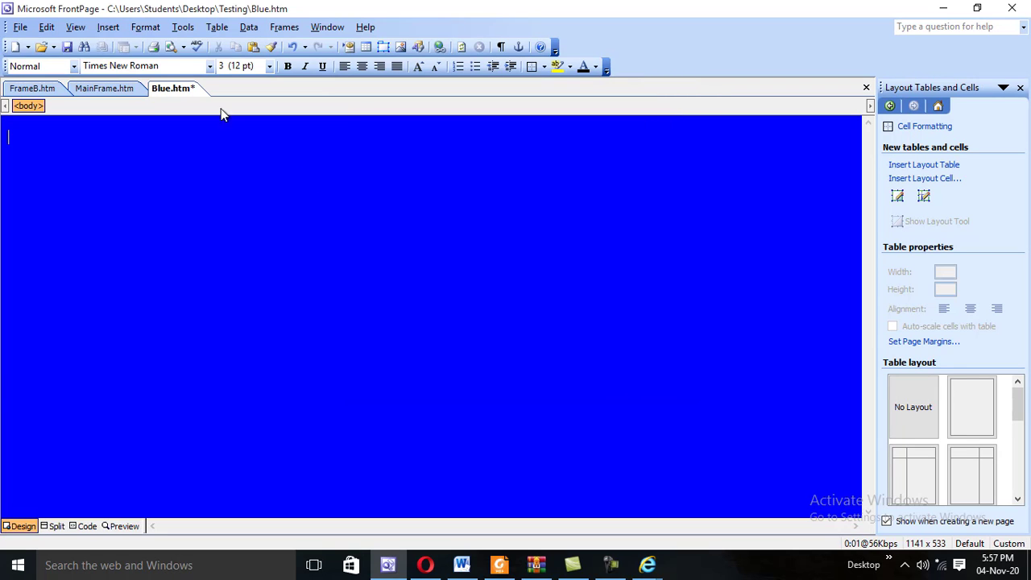
left_click(67, 47)
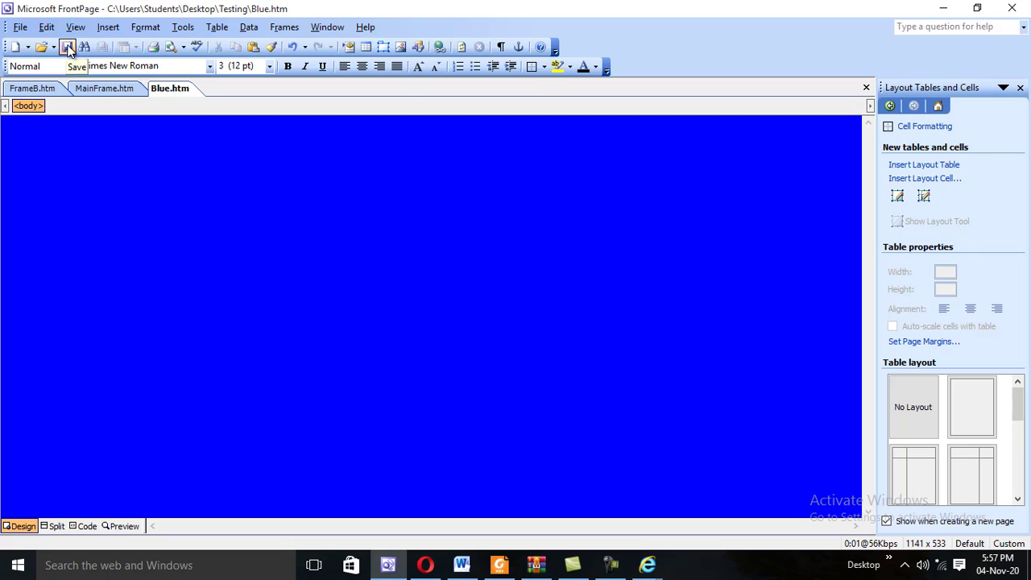
left_click(866, 87)
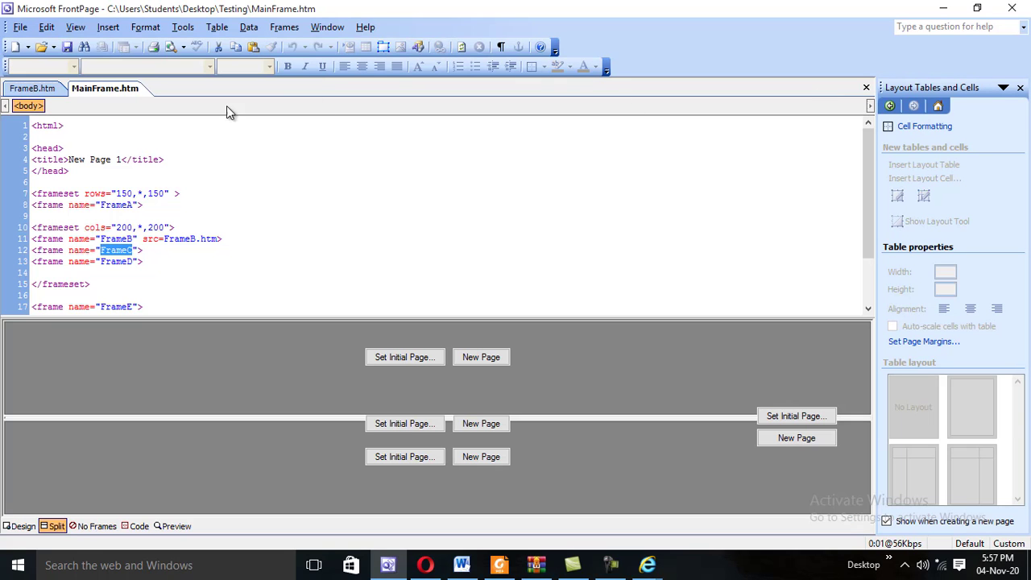
Preview MainFrame.htm in the browser and test the Blue, Green, Red and Yellow links in turn.
left_click(170, 45)
left_click(14, 210)
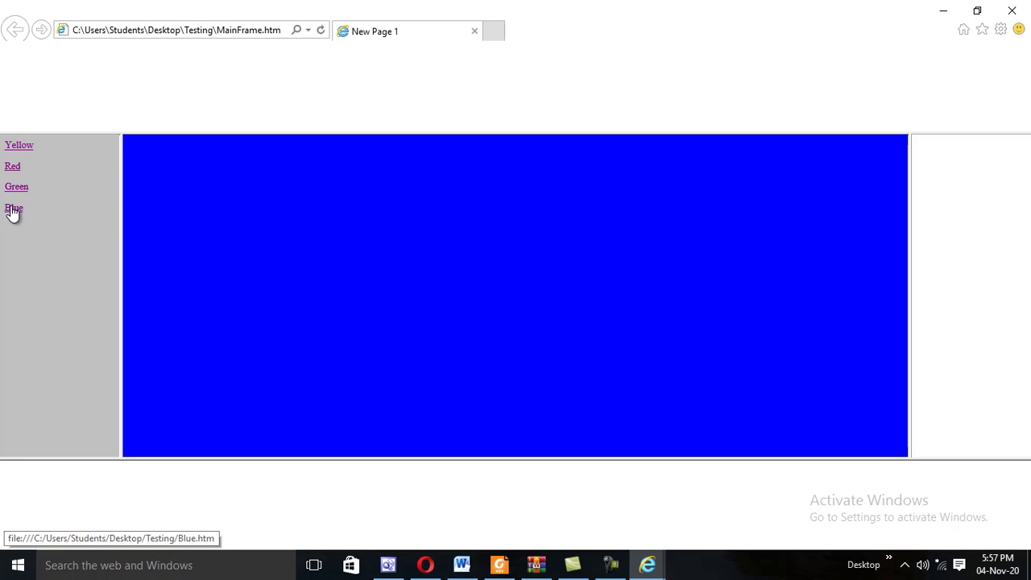
left_click(16, 187)
left_click(13, 165)
left_click(14, 151)
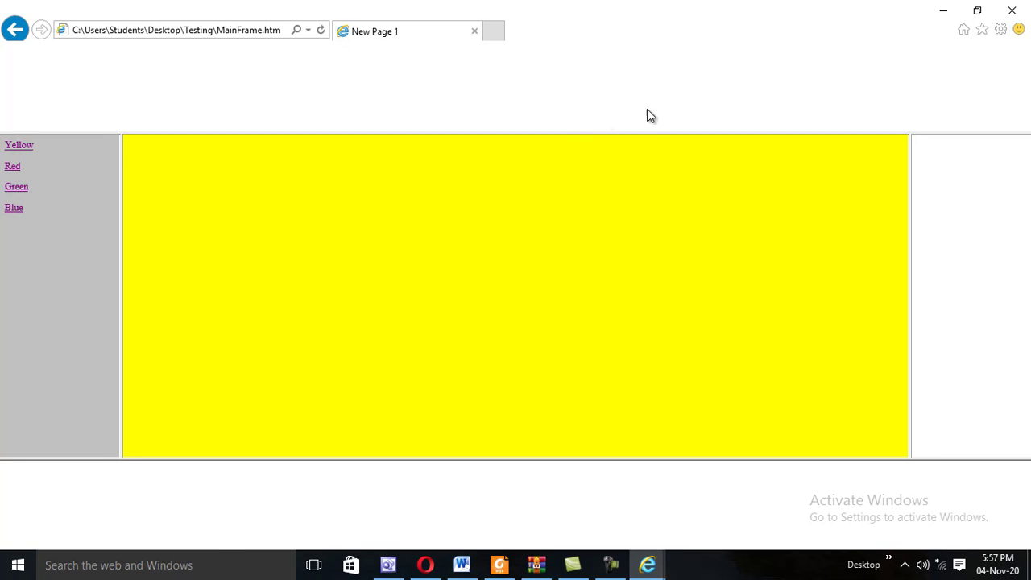